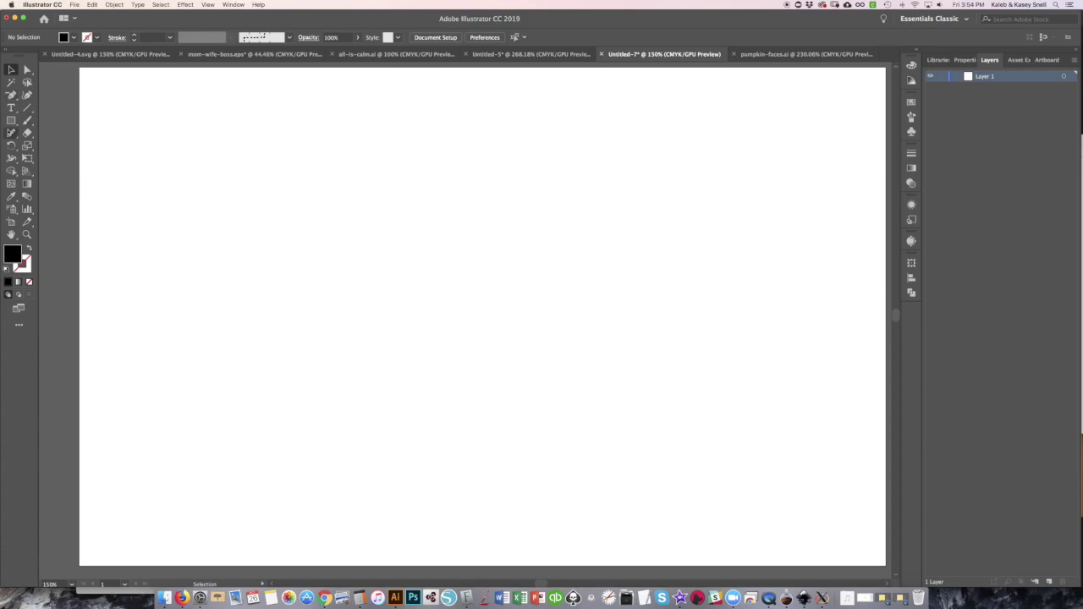
Draw a black triangle eye with the Polygon tool set to 3 sides.
{"action": "left_click_drag", "start_coordinate": [11, 120], "coordinate": [64, 162]}
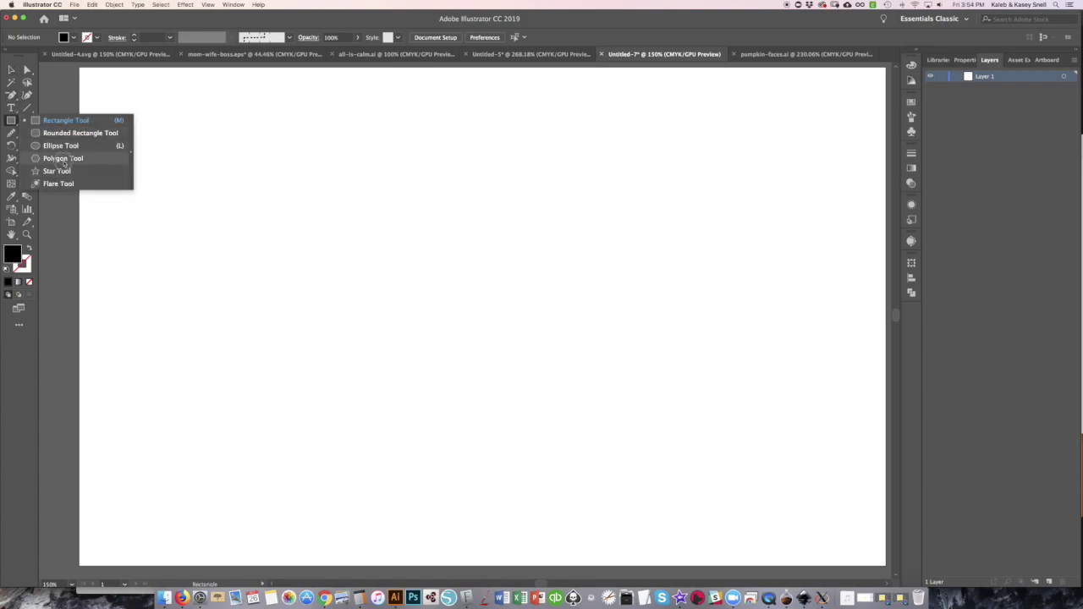
{"action": "left_click", "coordinate": [65, 160]}
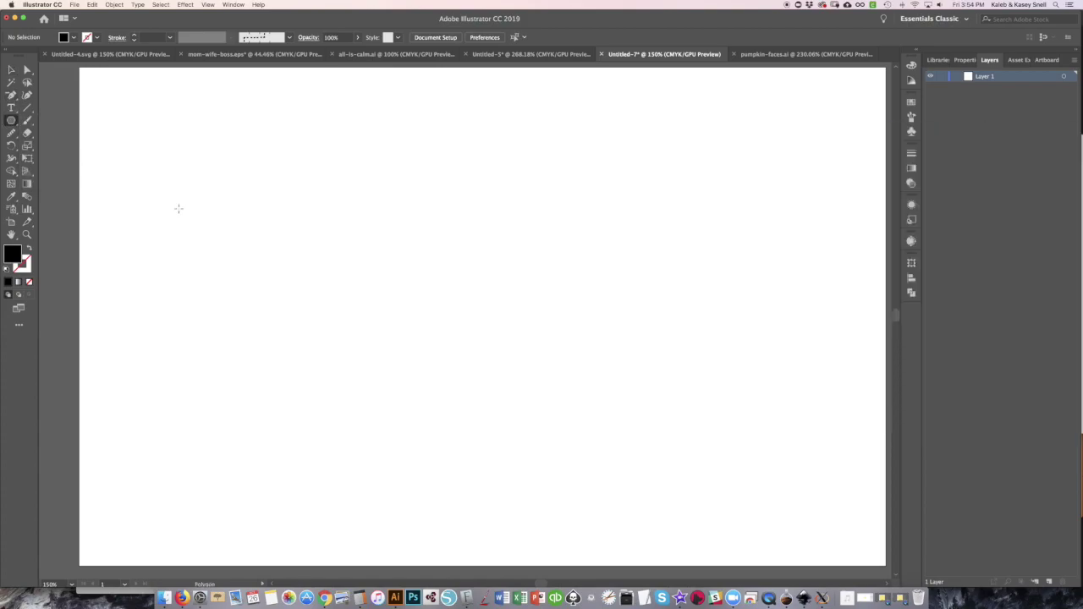
{"action": "left_click", "coordinate": [225, 176]}
{"action": "type", "text": "3"}
{"action": "key", "text": "Return"}
{"action": "key", "text": "v"}
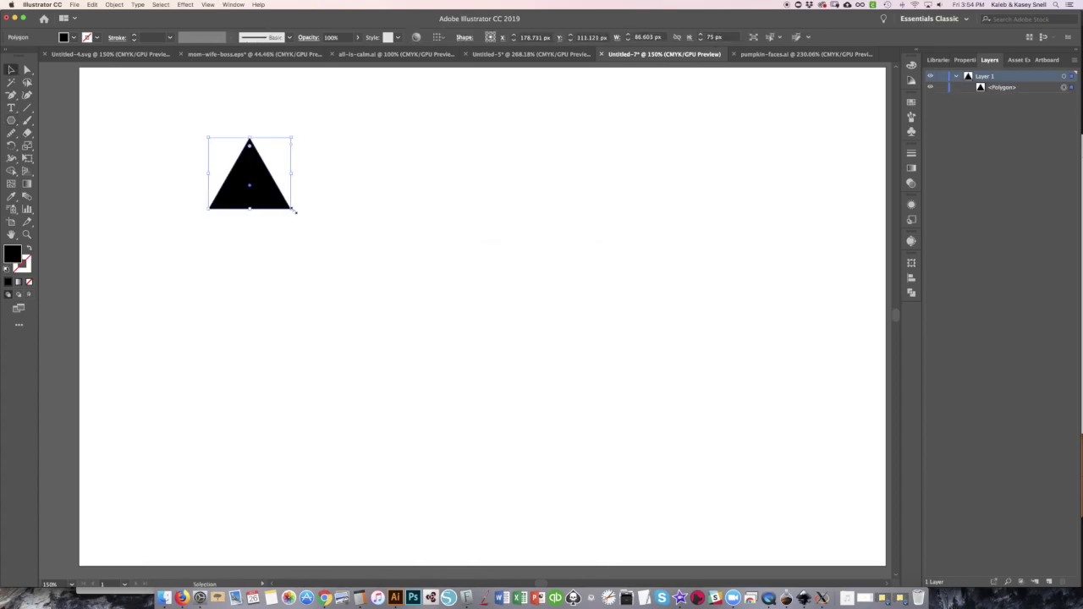
Copy the triangle as a second eye and a smaller nose, then draw a wide ellipse mouth.
{"action": "mouse_move", "coordinate": [286, 208]}
{"action": "left_mouse_down"}
{"action": "mouse_move", "coordinate": [402, 213]}
{"action": "mouse_move", "coordinate": [318, 269]}
{"action": "left_mouse_up"}
{"action": "key", "text": "super+z"}
{"action": "mouse_move", "coordinate": [364, 201]}
{"action": "left_mouse_down"}
{"action": "mouse_move", "coordinate": [307, 278]}
{"action": "mouse_move", "coordinate": [332, 271]}
{"action": "mouse_move", "coordinate": [322, 273]}
{"action": "mouse_move", "coordinate": [317, 252]}
{"action": "left_mouse_up"}
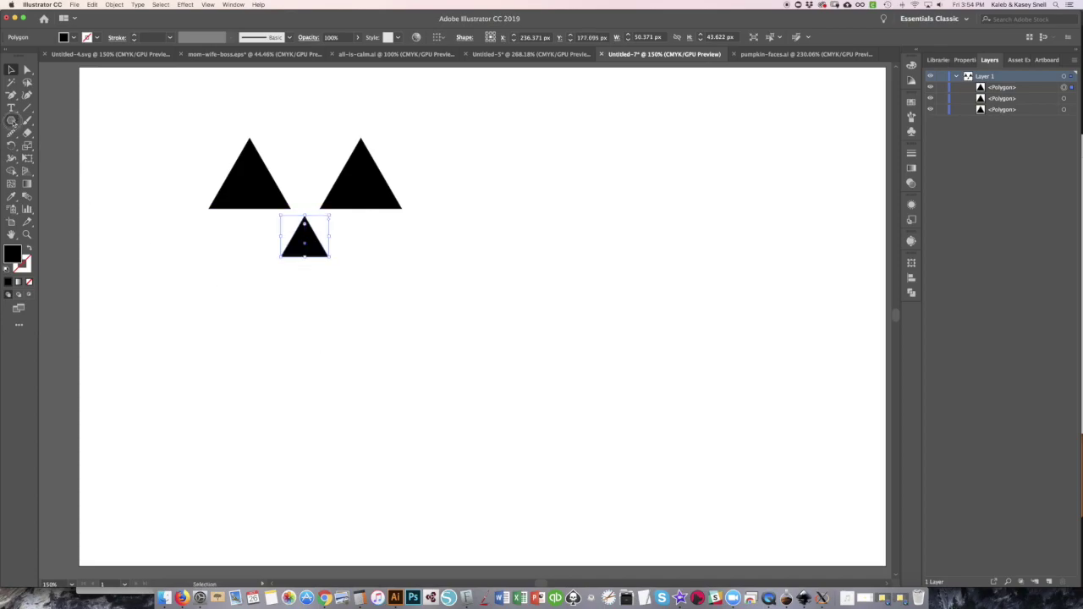
{"action": "left_click_drag", "start_coordinate": [12, 121], "coordinate": [72, 145]}
{"action": "mouse_move", "coordinate": [164, 282]}
{"action": "left_mouse_down"}
{"action": "mouse_move", "coordinate": [446, 394]}
{"action": "mouse_move", "coordinate": [437, 379]}
{"action": "left_mouse_up"}
Pull the ellipse's anchors into a thin upturned crescent grin.
{"action": "key", "text": "a"}
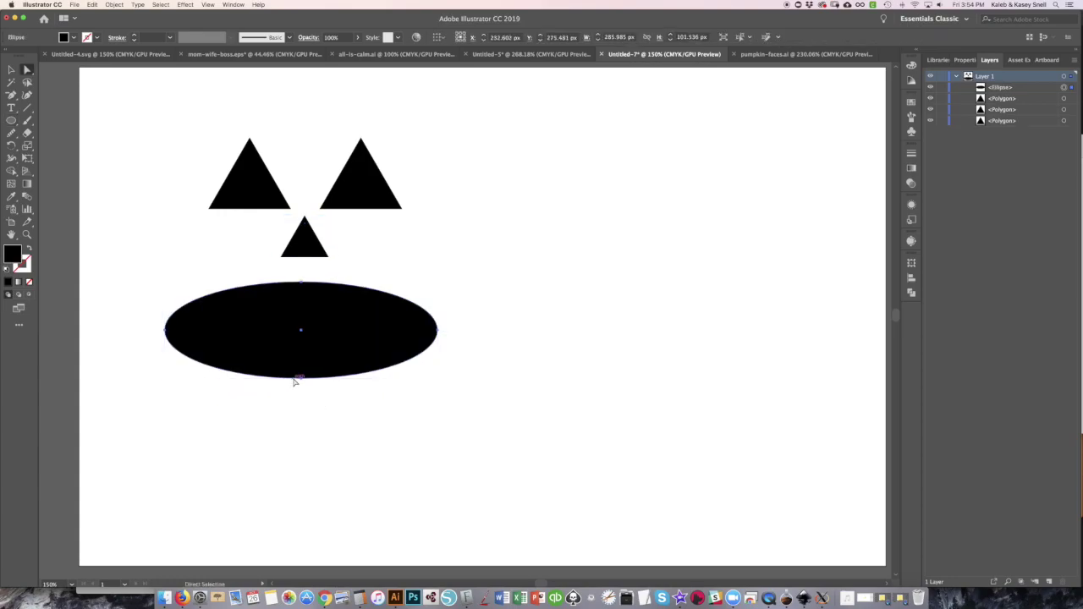
{"action": "left_click_drag", "start_coordinate": [294, 380], "coordinate": [297, 392]}
{"action": "left_click", "coordinate": [303, 286]}
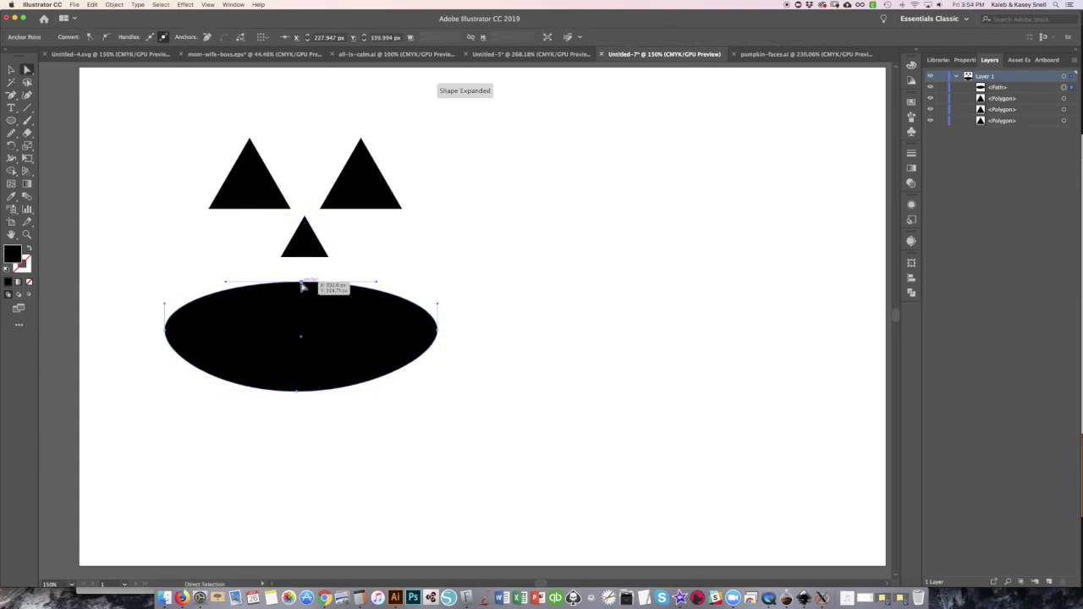
{"action": "left_click_drag", "start_coordinate": [302, 285], "coordinate": [303, 356]}
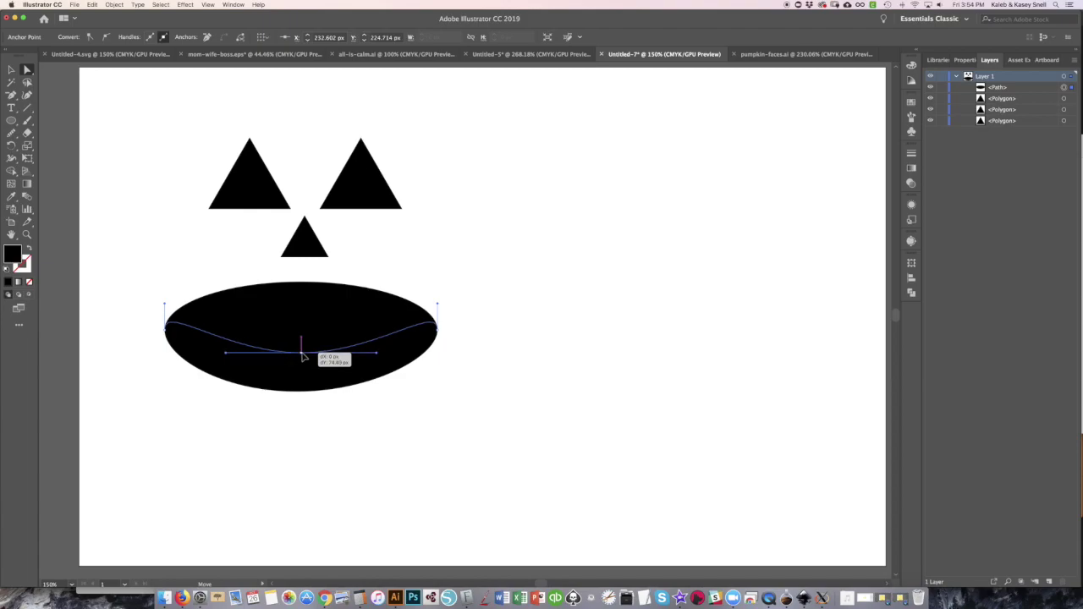
{"action": "left_click_drag", "start_coordinate": [164, 327], "coordinate": [163, 305]}
{"action": "left_click_drag", "start_coordinate": [436, 340], "coordinate": [437, 315]}
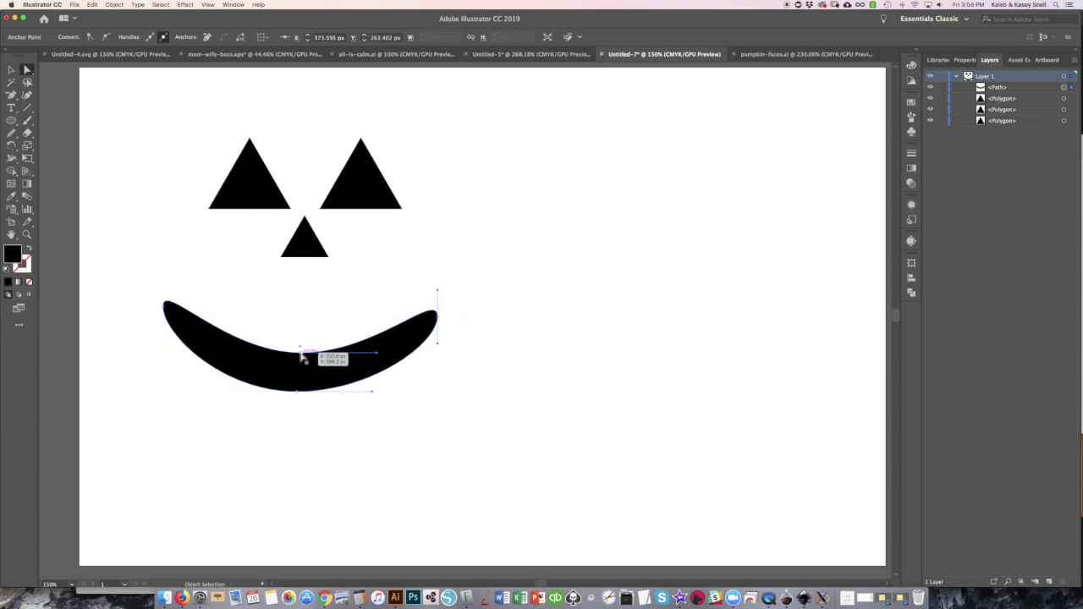
{"action": "left_click_drag", "start_coordinate": [301, 357], "coordinate": [301, 345]}
Convert the mouth's left and right tips into sharp corner points.
{"action": "key", "text": "shift+c"}
{"action": "left_click", "coordinate": [163, 303]}
{"action": "key", "text": "a"}
{"action": "key", "text": "shift+c"}
{"action": "left_click_drag", "start_coordinate": [438, 290], "coordinate": [401, 333]}
{"action": "key", "text": "v"}
{"action": "left_click_drag", "start_coordinate": [11, 120], "coordinate": [56, 123]}
{"action": "left_click", "coordinate": [56, 122]}
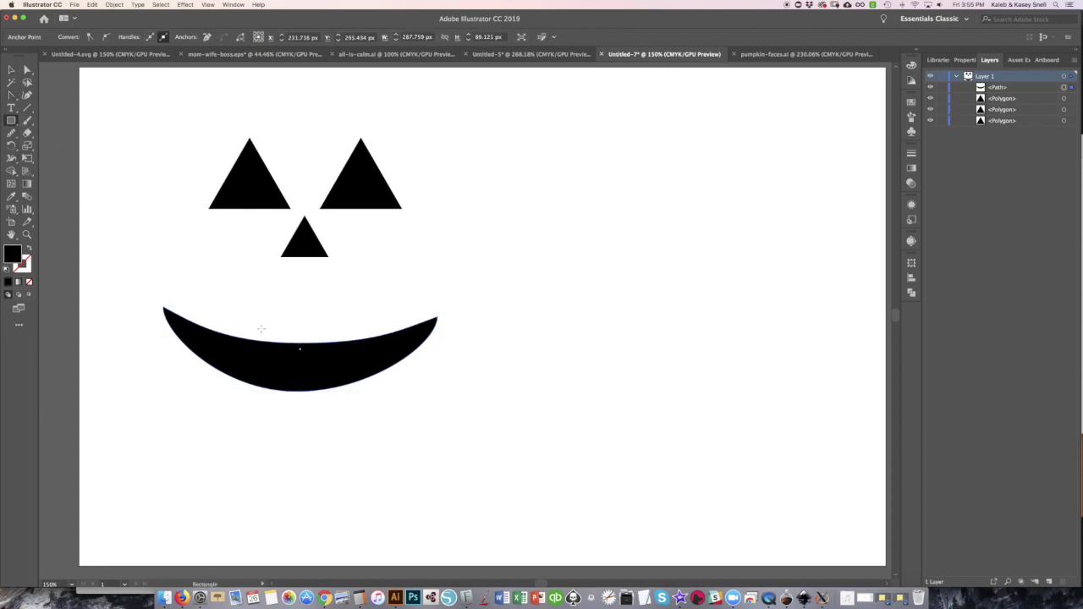
Draw two small rounded-square tooth shapes with 9 px corner radius on the mouth.
{"action": "left_click_drag", "start_coordinate": [11, 120], "coordinate": [63, 133]}
{"action": "left_click_drag", "start_coordinate": [238, 328], "coordinate": [270, 362]}
{"action": "key", "text": "Right"}
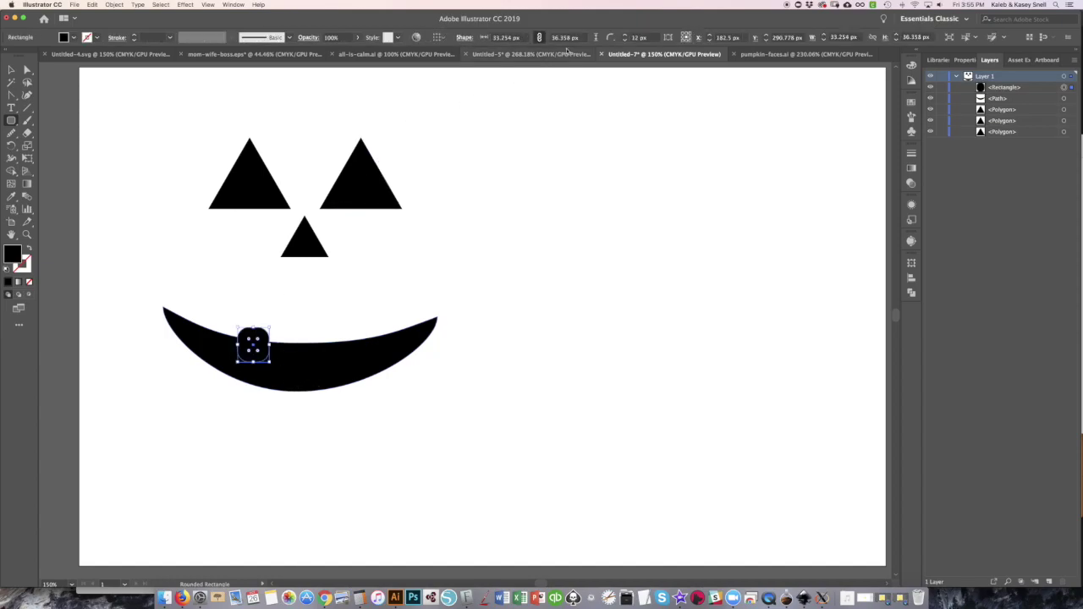
{"action": "left_click", "coordinate": [624, 40]}
{"action": "left_click", "coordinate": [624, 40]}
{"action": "left_click", "coordinate": [625, 41]}
{"action": "left_click", "coordinate": [626, 41]}
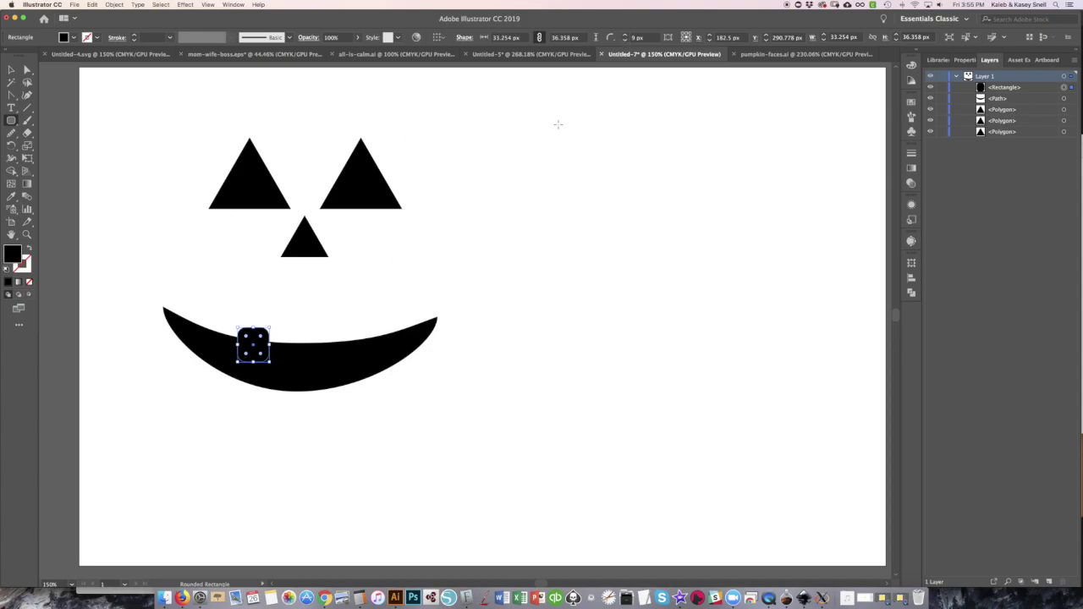
{"action": "key", "text": "v"}
{"action": "left_click_drag", "start_coordinate": [254, 345], "coordinate": [354, 356]}
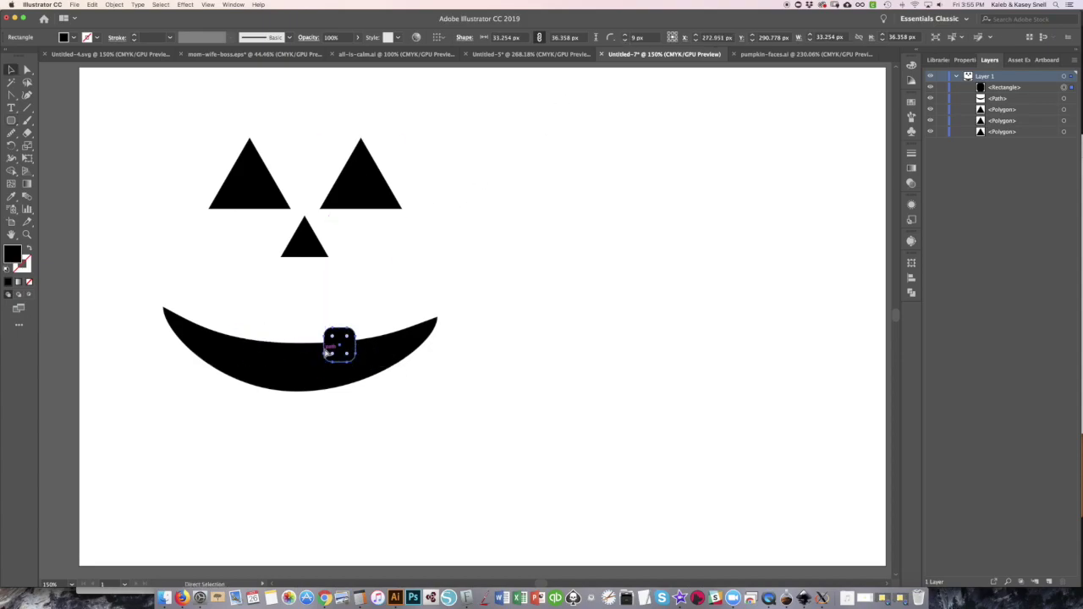
{"action": "key", "text": "ctrl+z"}
{"action": "left_click_drag", "start_coordinate": [274, 354], "coordinate": [351, 354]}
Subtract both tooth shapes from the mouth with Pathfinder Minus Front.
{"action": "left_click", "coordinate": [262, 347], "text": "shift"}
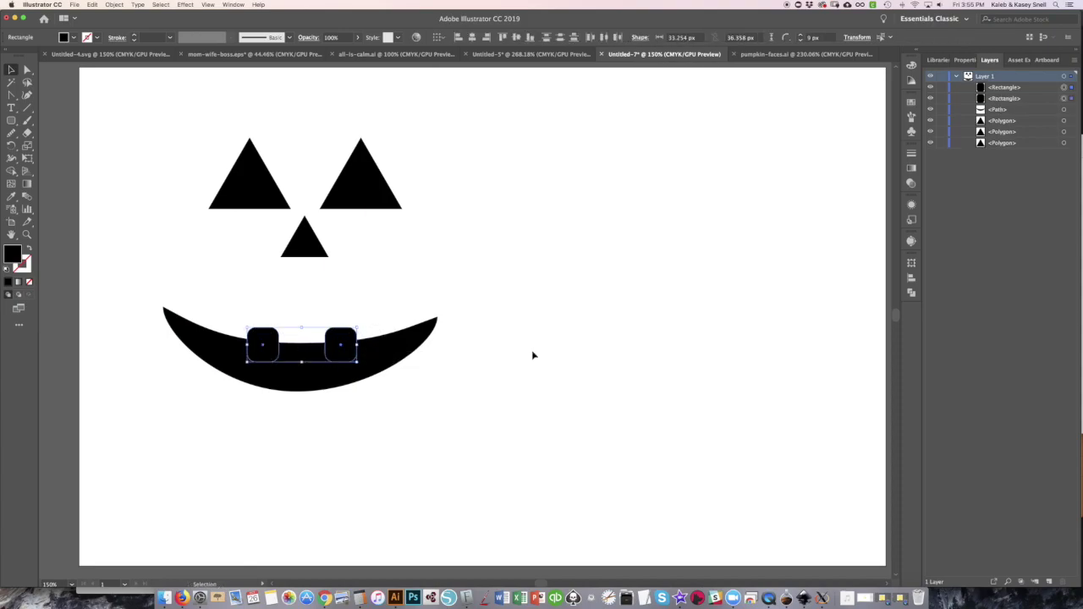
{"action": "left_click", "coordinate": [169, 319], "text": "shift"}
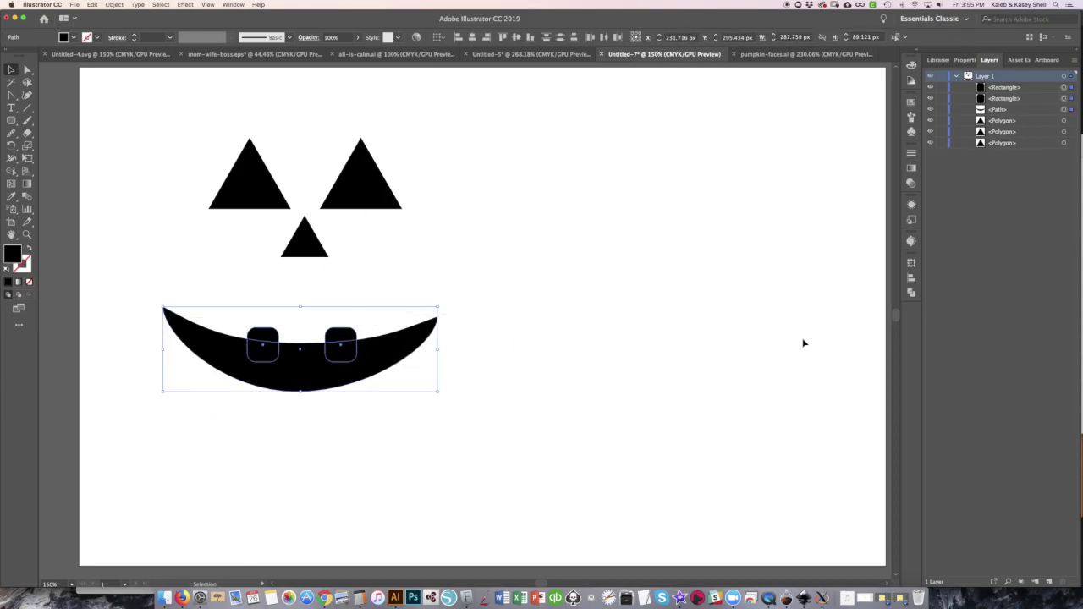
{"action": "left_click", "coordinate": [913, 293]}
{"action": "left_click", "coordinate": [810, 285]}
{"action": "left_click", "coordinate": [479, 341]}
{"action": "left_click", "coordinate": [302, 379]}
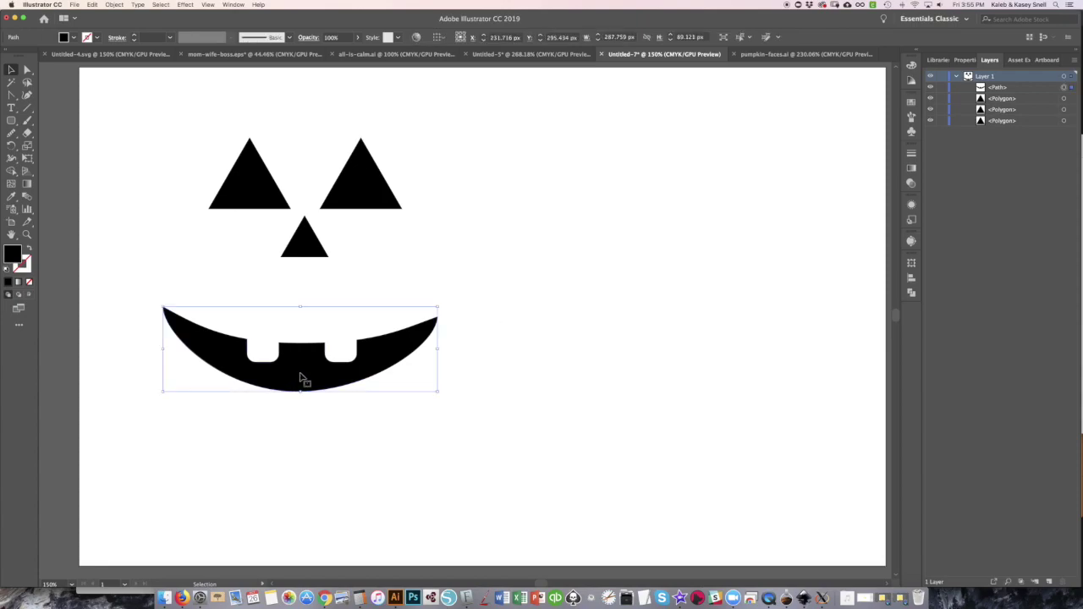
Stretch the mouth taller and move it up just under the nose.
{"action": "left_click_drag", "start_coordinate": [299, 306], "coordinate": [299, 267]}
{"action": "left_click_drag", "start_coordinate": [308, 380], "coordinate": [307, 345]}
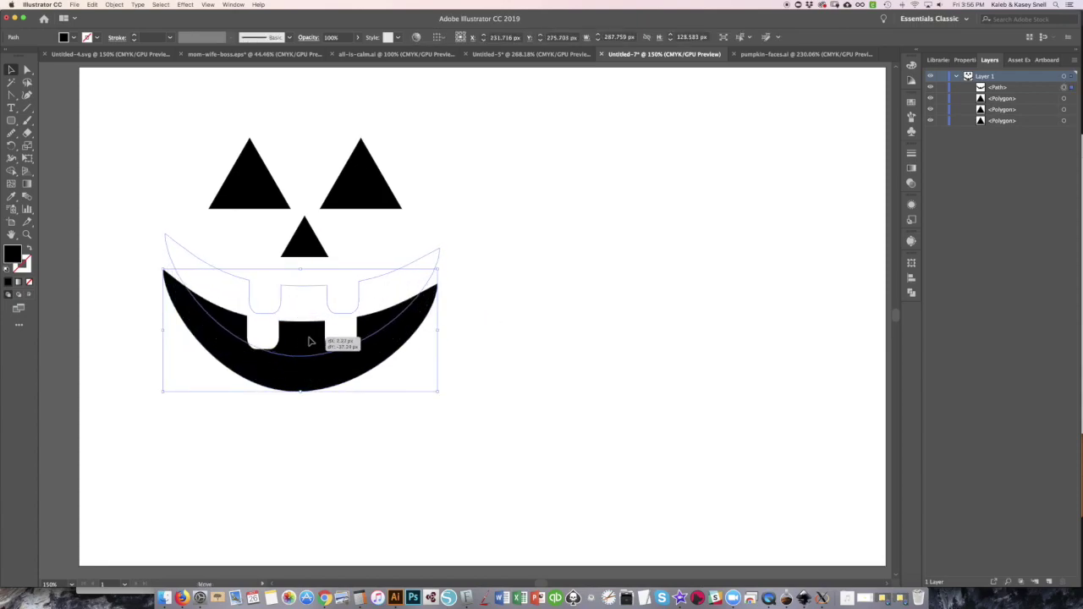
{"action": "left_click", "coordinate": [460, 403]}
{"action": "key", "text": "ctrl+0"}
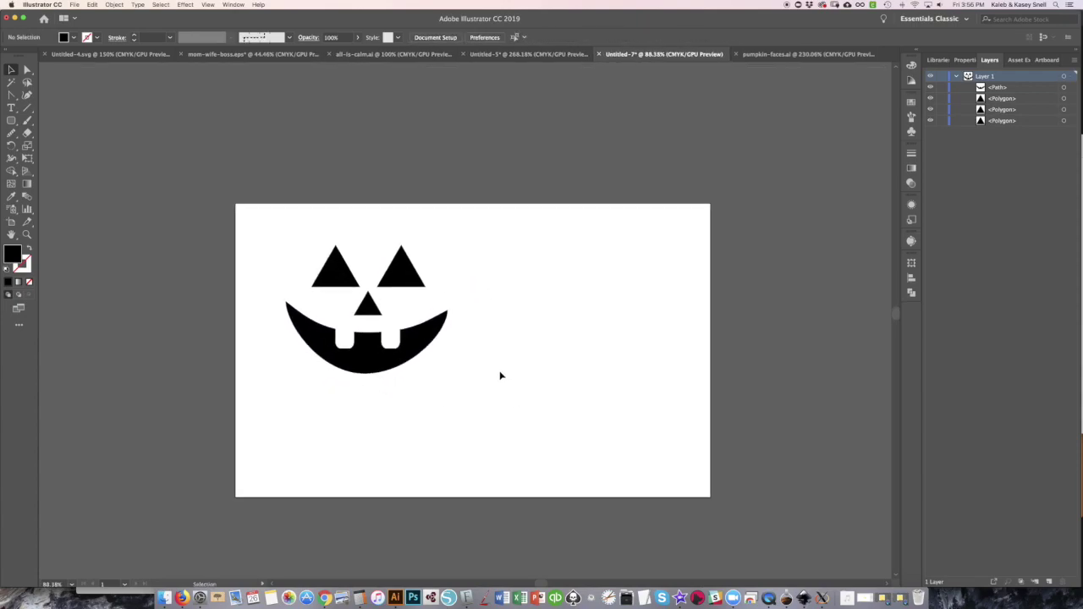
Narrow the mouth from both sides and center it under the nose.
{"action": "left_click", "coordinate": [368, 362]}
{"action": "left_click_drag", "start_coordinate": [292, 339], "coordinate": [306, 339]}
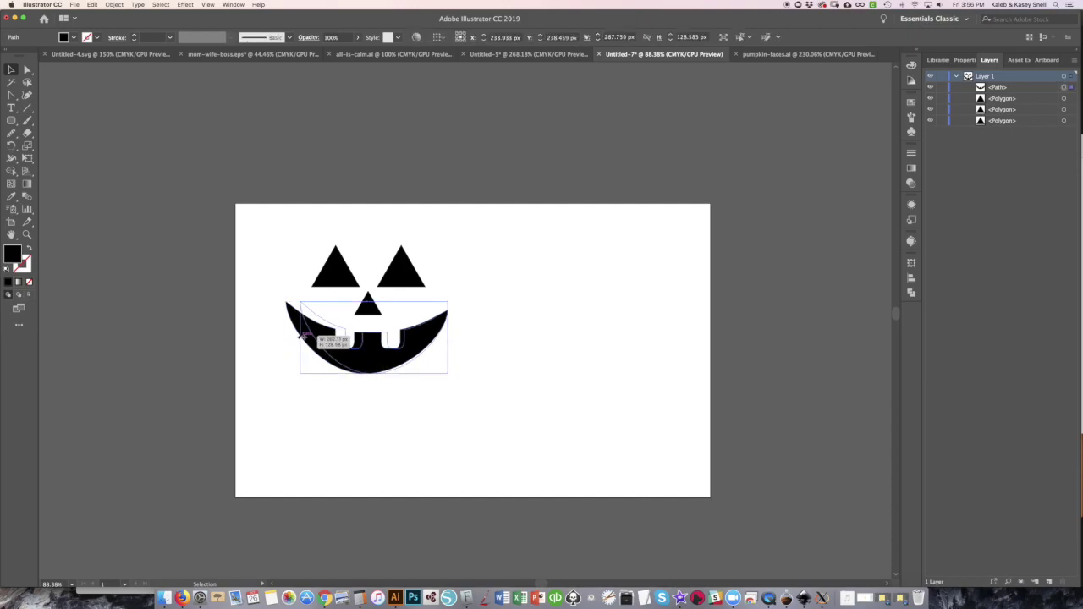
{"action": "left_click_drag", "start_coordinate": [450, 338], "coordinate": [430, 338]}
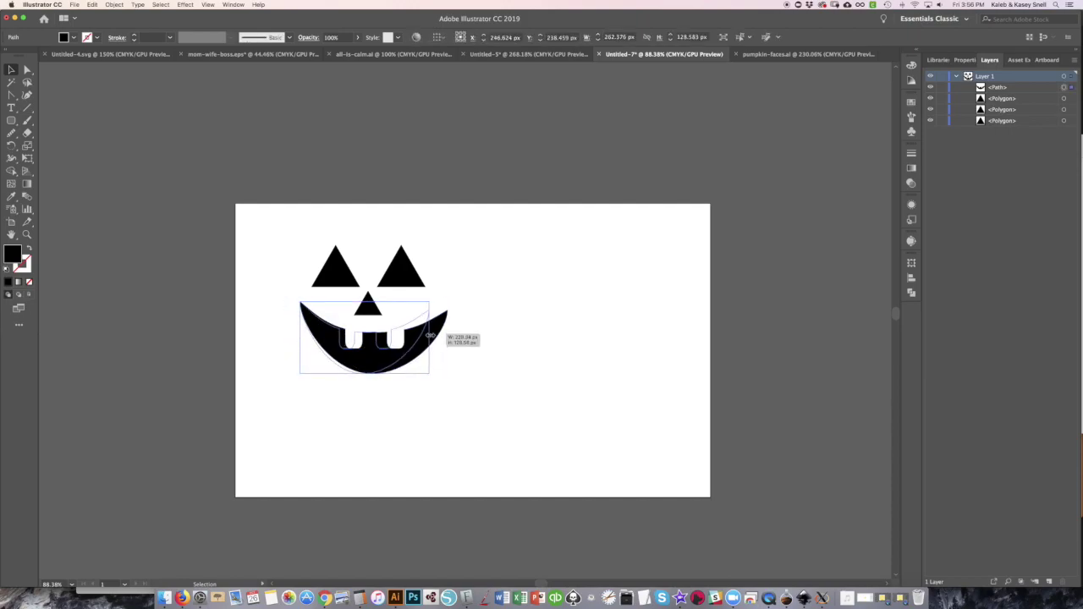
{"action": "left_click_drag", "start_coordinate": [363, 360], "coordinate": [369, 372]}
Scale the whole face down into the artboard's top-left corner.
{"action": "left_click_drag", "start_coordinate": [461, 400], "coordinate": [259, 232]}
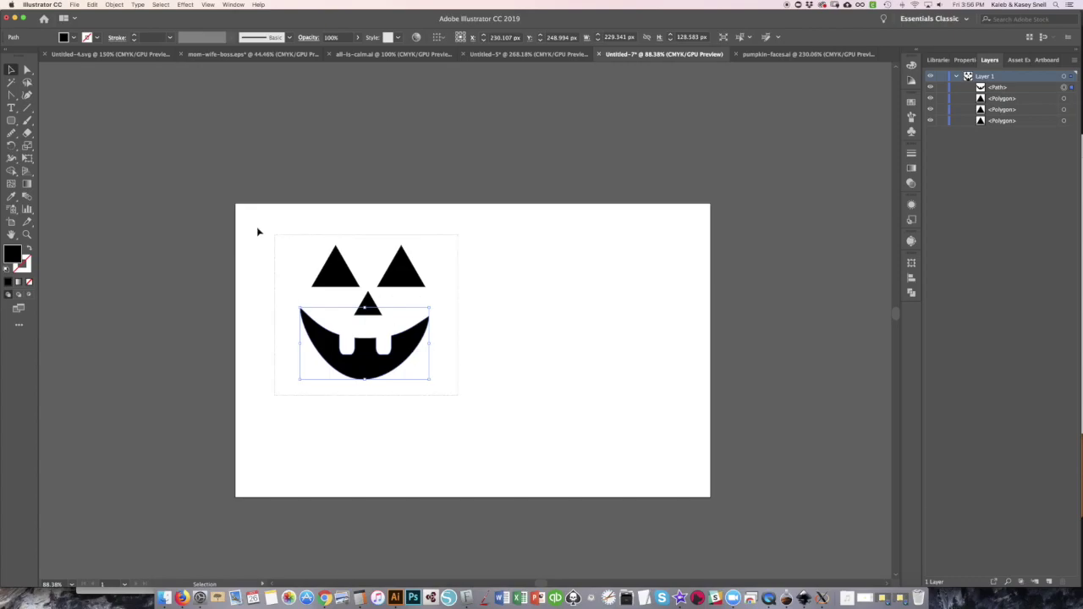
{"action": "mouse_move", "coordinate": [433, 381]}
{"action": "left_mouse_down"}
{"action": "mouse_move", "coordinate": [383, 332]}
{"action": "mouse_move", "coordinate": [292, 290]}
{"action": "left_mouse_up"}
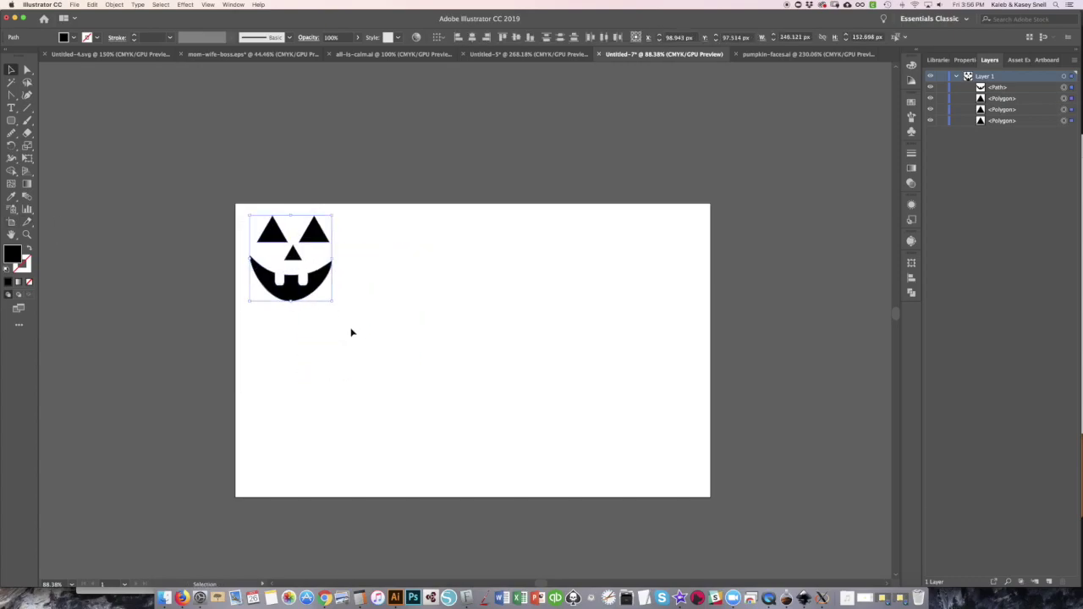
{"action": "left_click", "coordinate": [421, 362]}
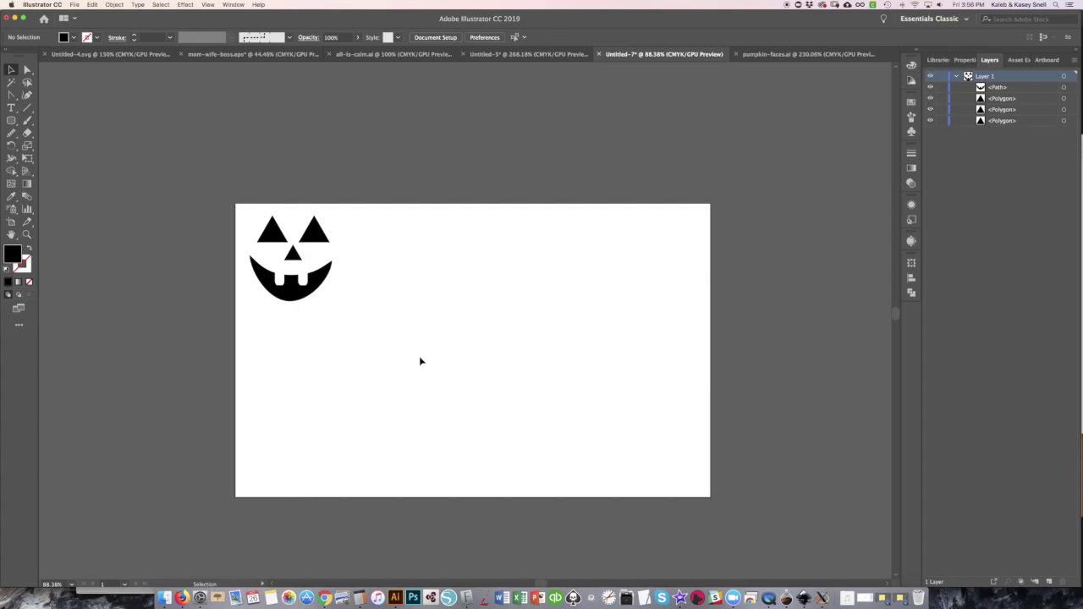
{"action": "left_click_drag", "start_coordinate": [11, 120], "coordinate": [59, 144]}
Draw a tall oval eye and tilt it slightly counter-clockwise.
{"action": "key", "text": "super+equal"}
{"action": "key", "text": "super+equal"}
{"action": "left_click_drag", "start_coordinate": [363, 222], "coordinate": [438, 319]}
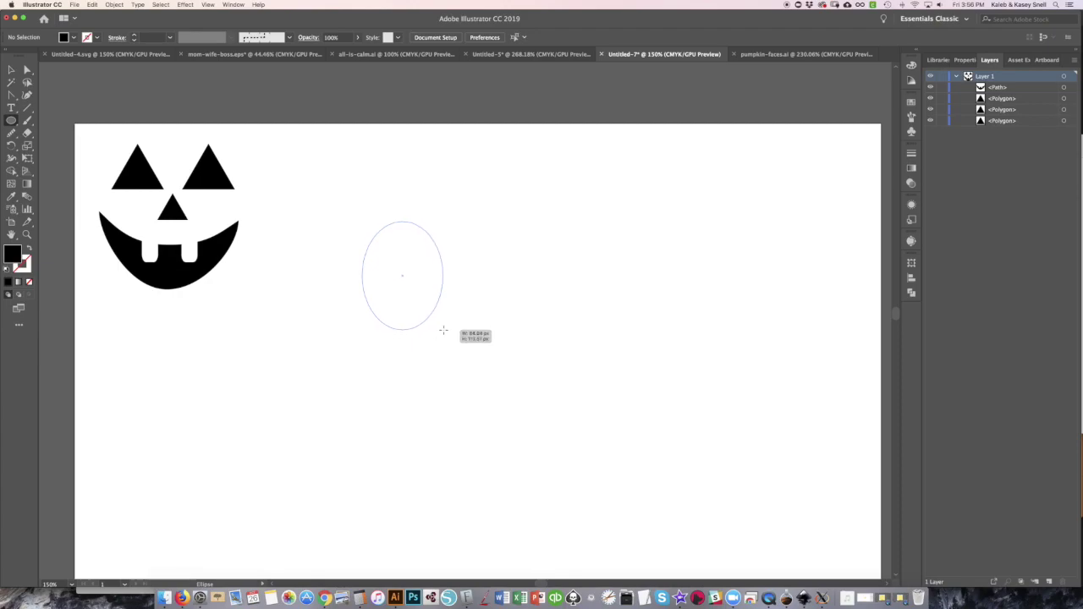
{"action": "left_click_drag", "start_coordinate": [438, 319], "coordinate": [435, 314]}
{"action": "key", "text": "r"}
{"action": "left_click_drag", "start_coordinate": [518, 342], "coordinate": [575, 301]}
Reshape the oval's anchor points into a lopsided eye shape.
{"action": "key", "text": "a"}
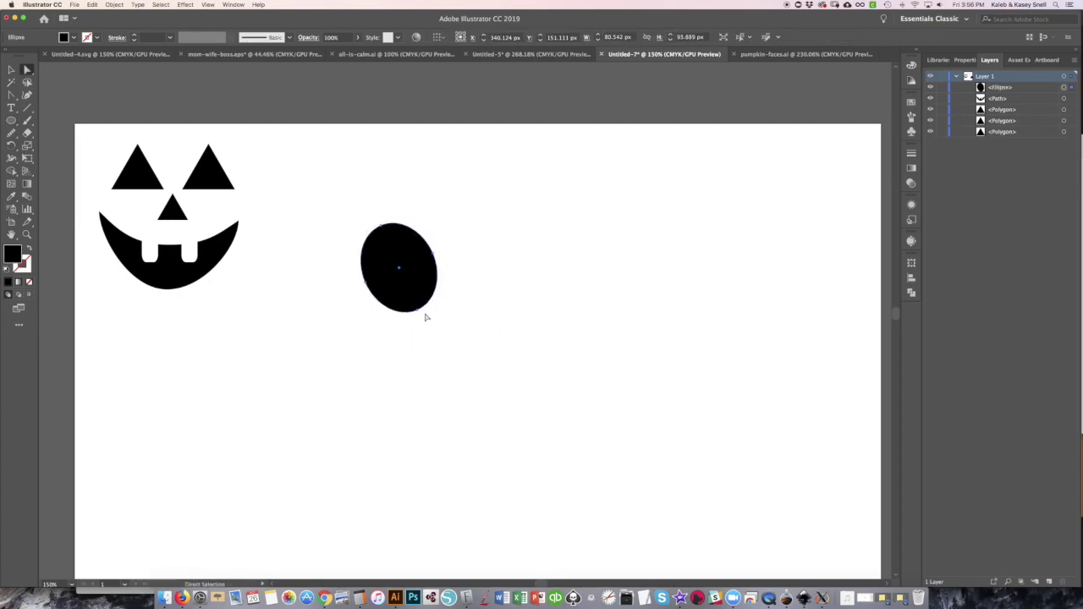
{"action": "left_click_drag", "start_coordinate": [402, 319], "coordinate": [428, 309]}
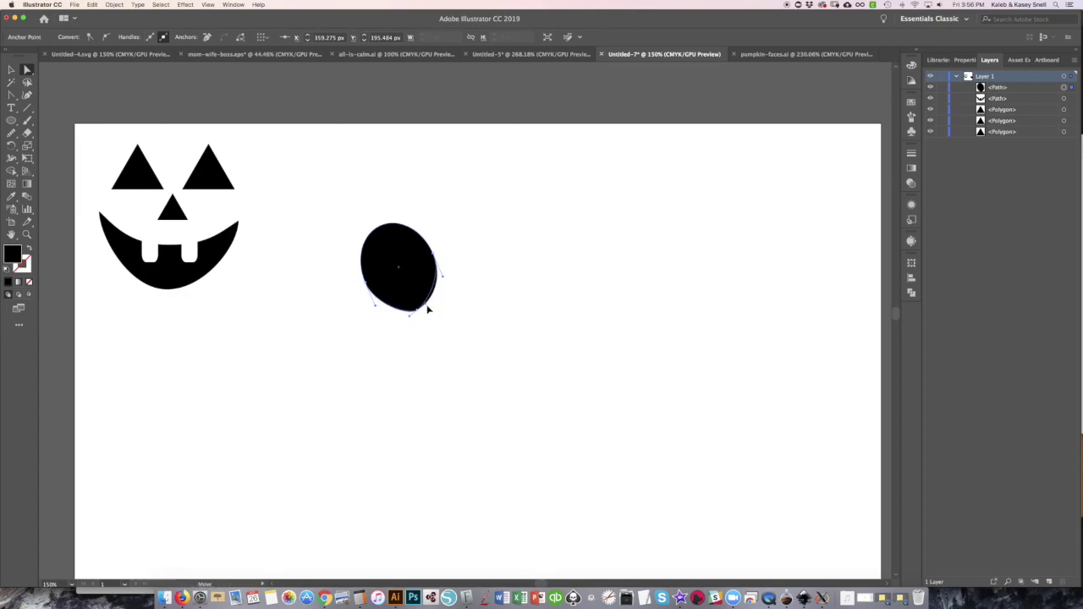
{"action": "left_click", "coordinate": [368, 286]}
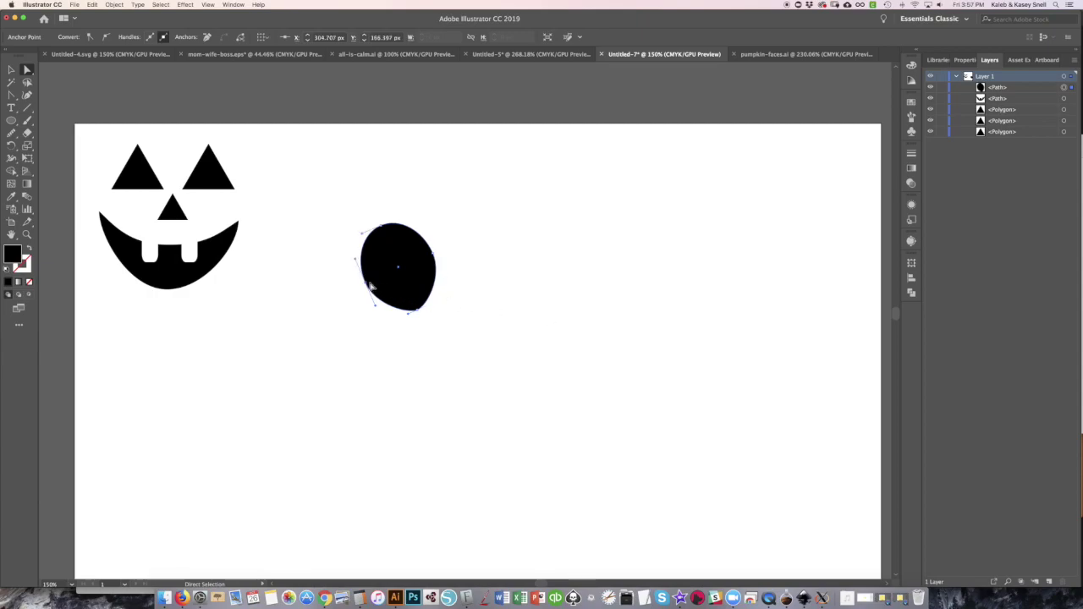
{"action": "left_click", "coordinate": [385, 227]}
{"action": "left_click_drag", "start_coordinate": [357, 283], "coordinate": [377, 290]}
{"action": "left_click_drag", "start_coordinate": [445, 262], "coordinate": [366, 246]}
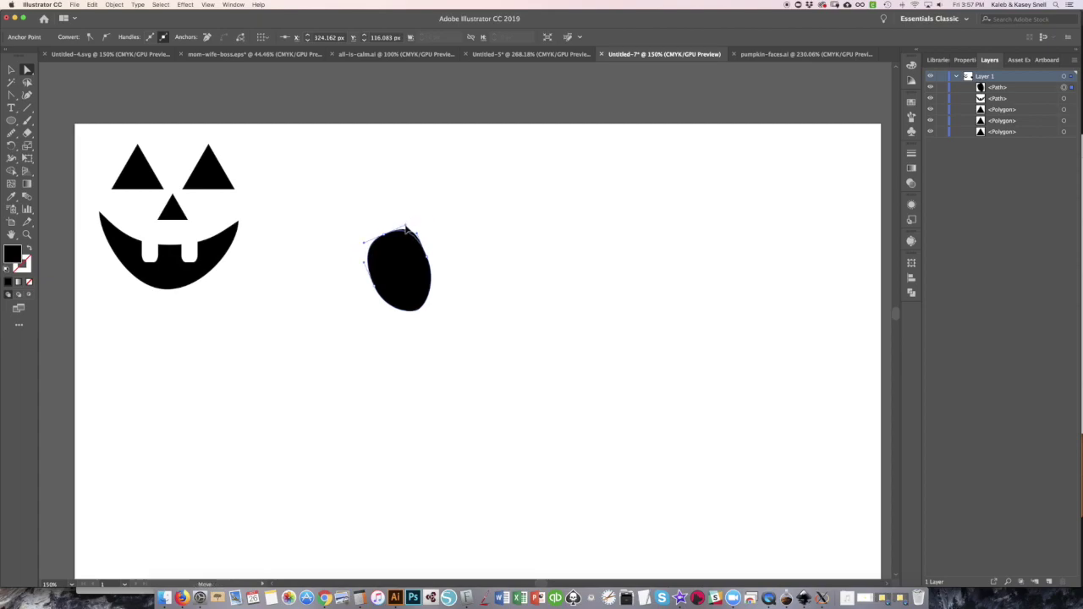
{"action": "mouse_move", "coordinate": [418, 315]}
{"action": "left_mouse_down"}
{"action": "mouse_move", "coordinate": [376, 281]}
{"action": "mouse_move", "coordinate": [422, 258]}
{"action": "left_mouse_up"}
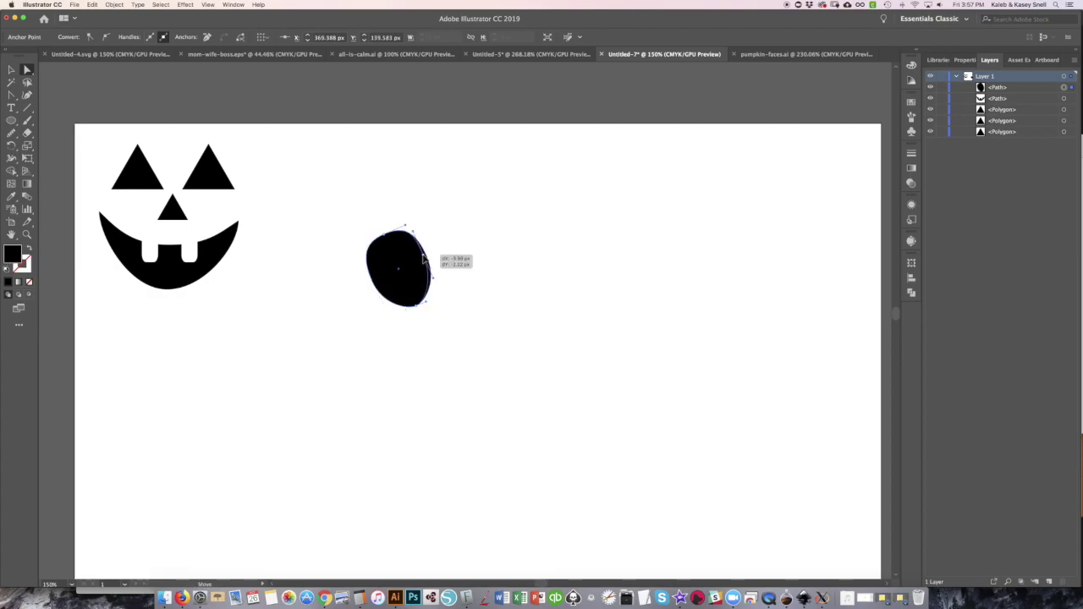
{"action": "left_click", "coordinate": [406, 280]}
Duplicate the oval eye and nudge the copy to the right as the second eye.
{"action": "key", "text": "ctrl+c"}
{"action": "key", "text": "ctrl+f"}
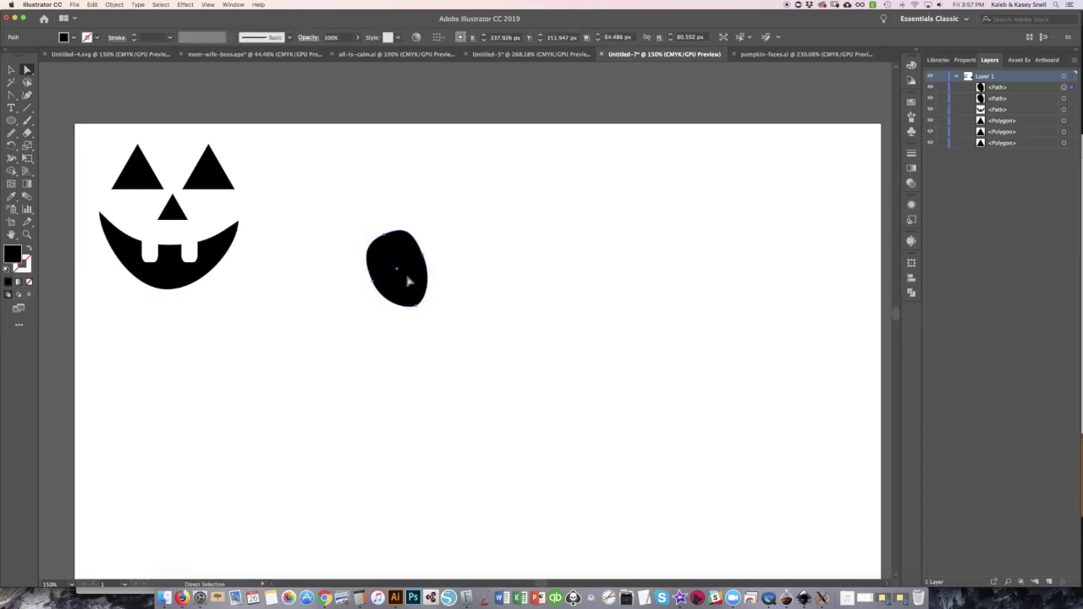
{"action": "key", "text": "v"}
{"action": "left_click_drag", "start_coordinate": [430, 310], "coordinate": [438, 316]}
{"action": "key", "text": "shift+Right"}
{"action": "key", "text": "shift+Right"}
{"action": "key", "text": "shift+Right"}
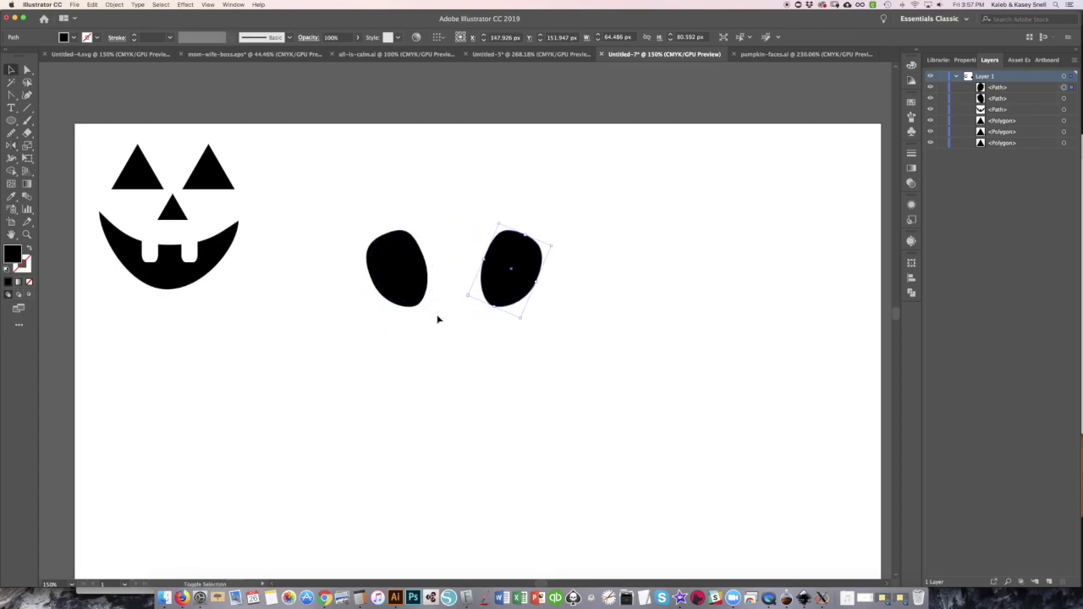
{"action": "key", "text": "shift+Right"}
{"action": "key", "text": "shift+Right"}
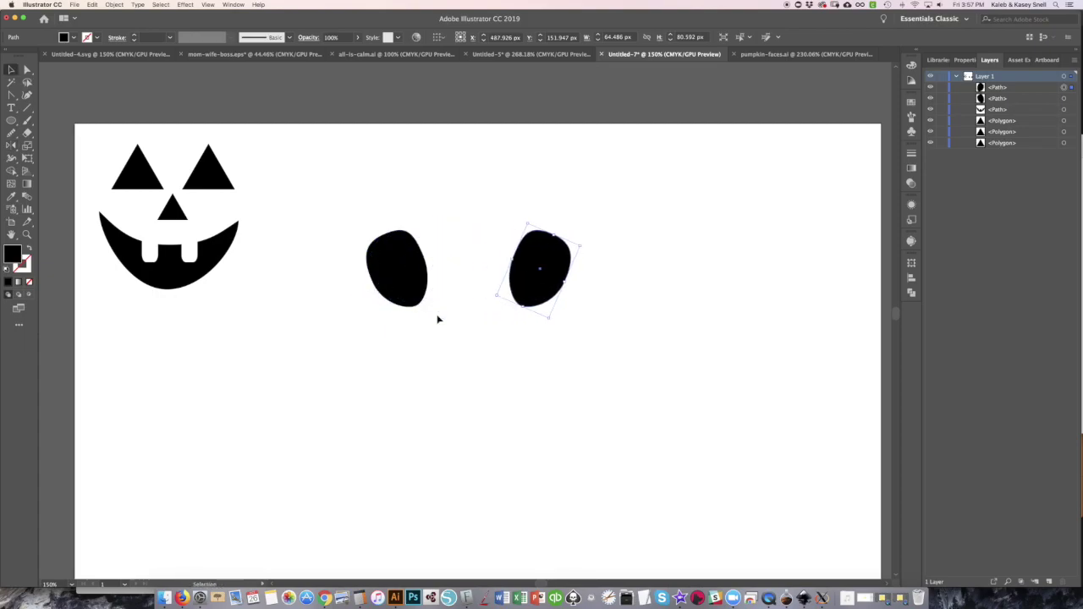
{"action": "key", "text": "shift+Left"}
{"action": "key", "text": "shift+Left"}
{"action": "key", "text": "shift+Left"}
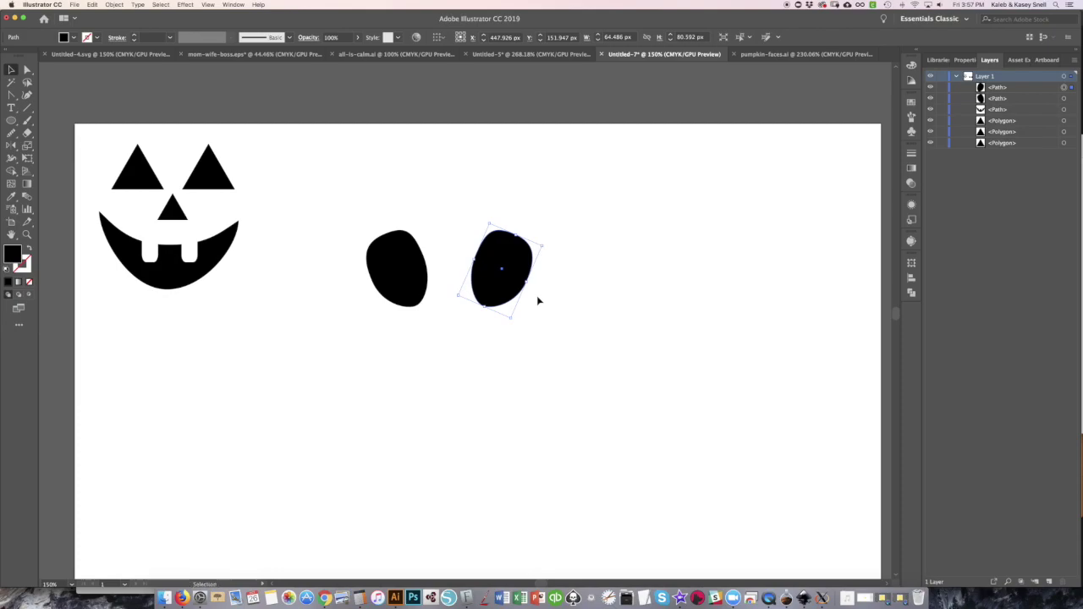
{"action": "left_click", "coordinate": [382, 404]}
{"action": "left_click", "coordinate": [28, 121]}
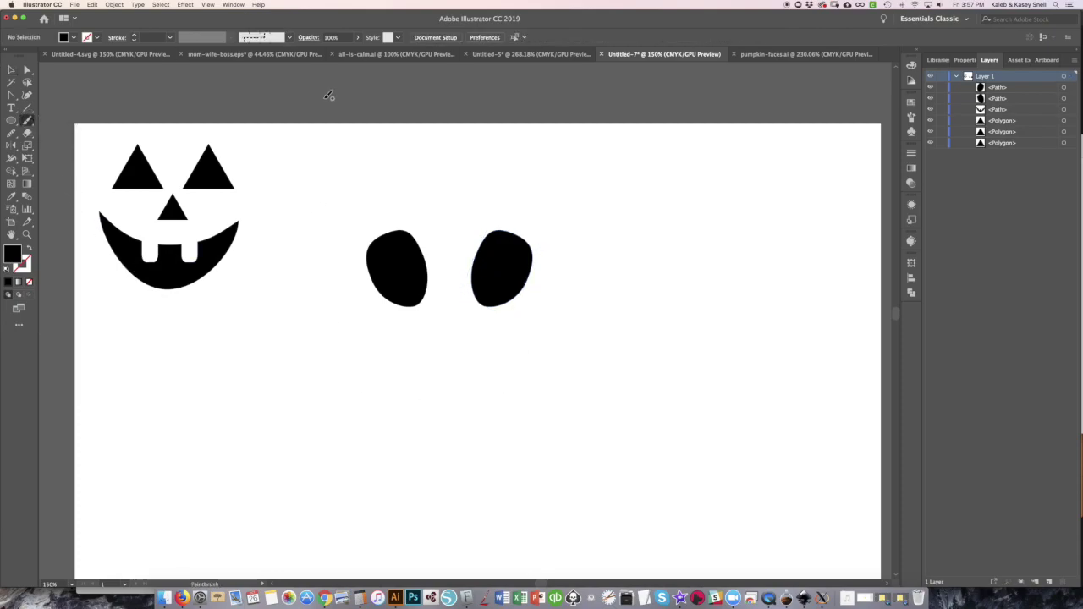
Paint a black curved smile below the eyes with the 15 pt round brush.
{"action": "key", "text": "shift+x"}
{"action": "left_click", "coordinate": [290, 37]}
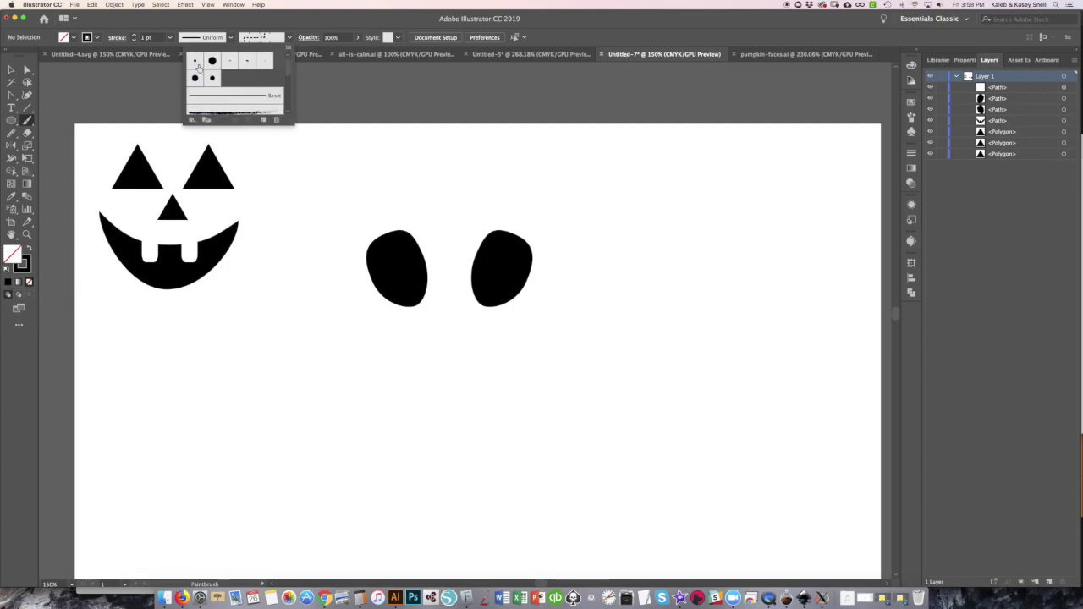
{"action": "left_click", "coordinate": [212, 61]}
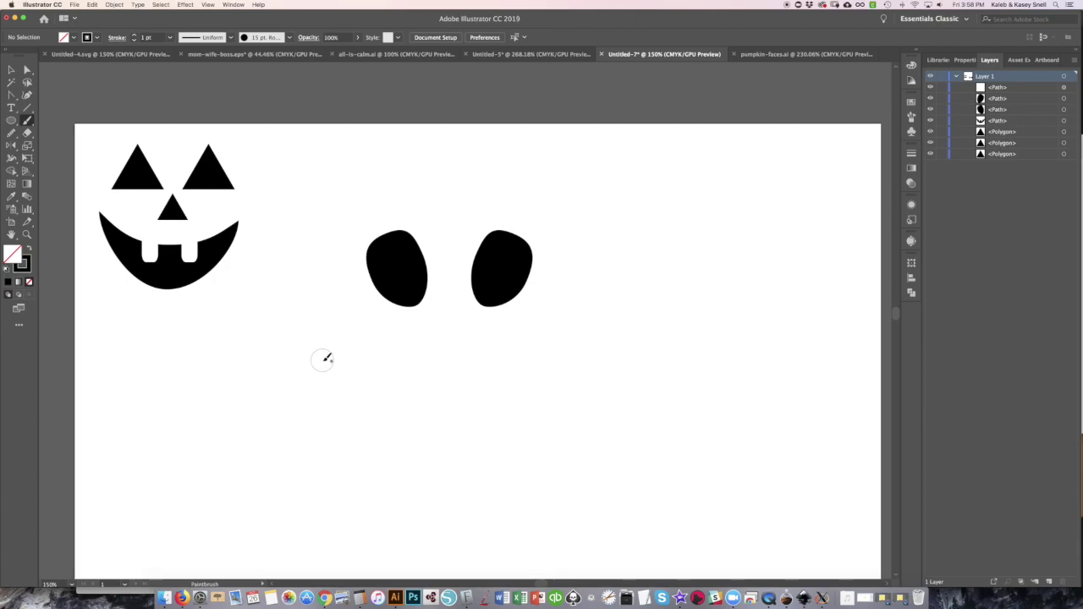
{"action": "left_click_drag", "start_coordinate": [314, 349], "coordinate": [570, 352]}
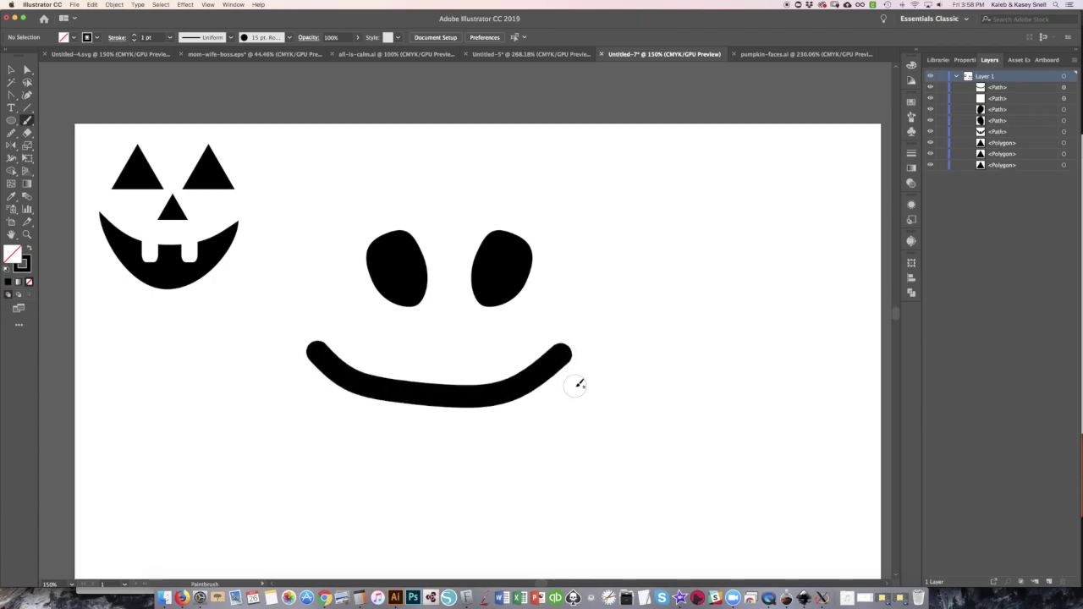
{"action": "key", "text": "ctrl+z"}
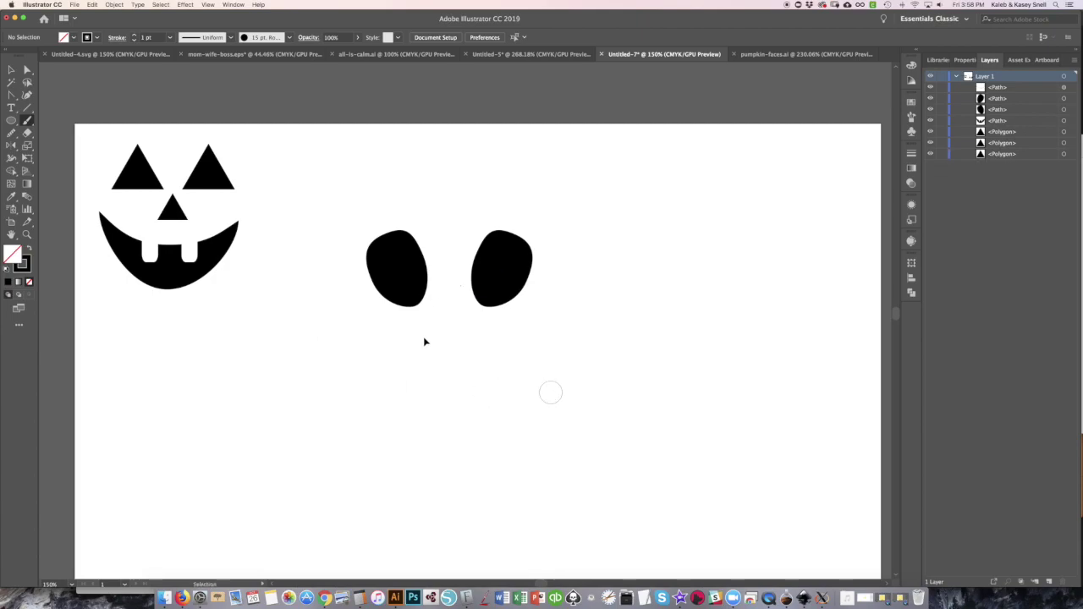
{"action": "left_click_drag", "start_coordinate": [324, 356], "coordinate": [547, 359]}
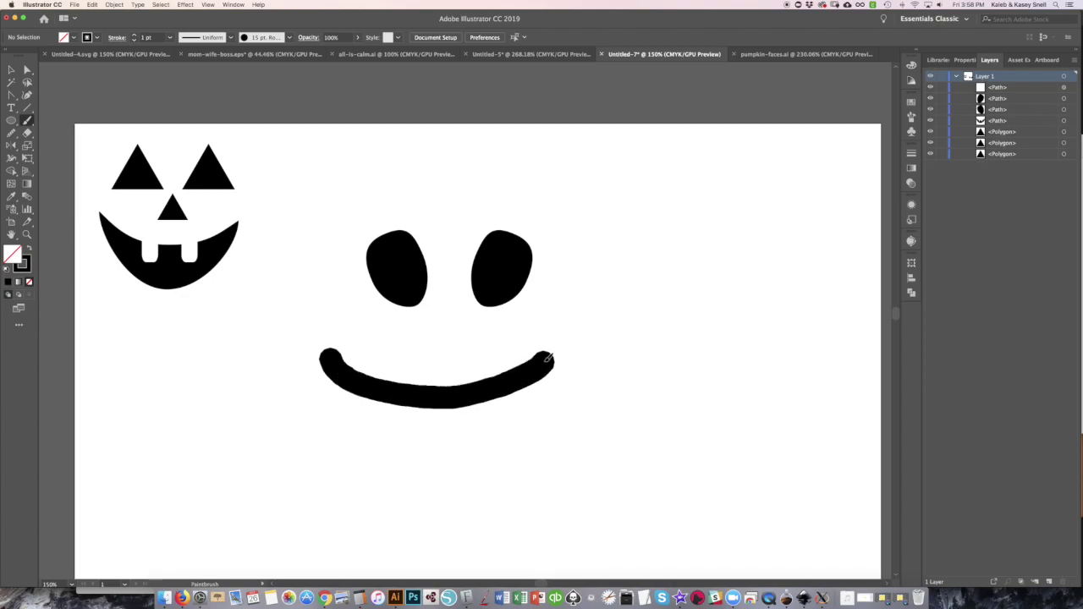
Smooth the smile's curve with the Smooth tool and move it up toward the eyes.
{"action": "key", "text": "v"}
{"action": "left_click", "coordinate": [438, 408]}
{"action": "key", "text": "a"}
{"action": "key", "text": "s"}
{"action": "left_click", "coordinate": [10, 133]}
{"action": "left_click_drag", "start_coordinate": [10, 133], "coordinate": [68, 160]}
{"action": "left_click_drag", "start_coordinate": [386, 398], "coordinate": [551, 359]}
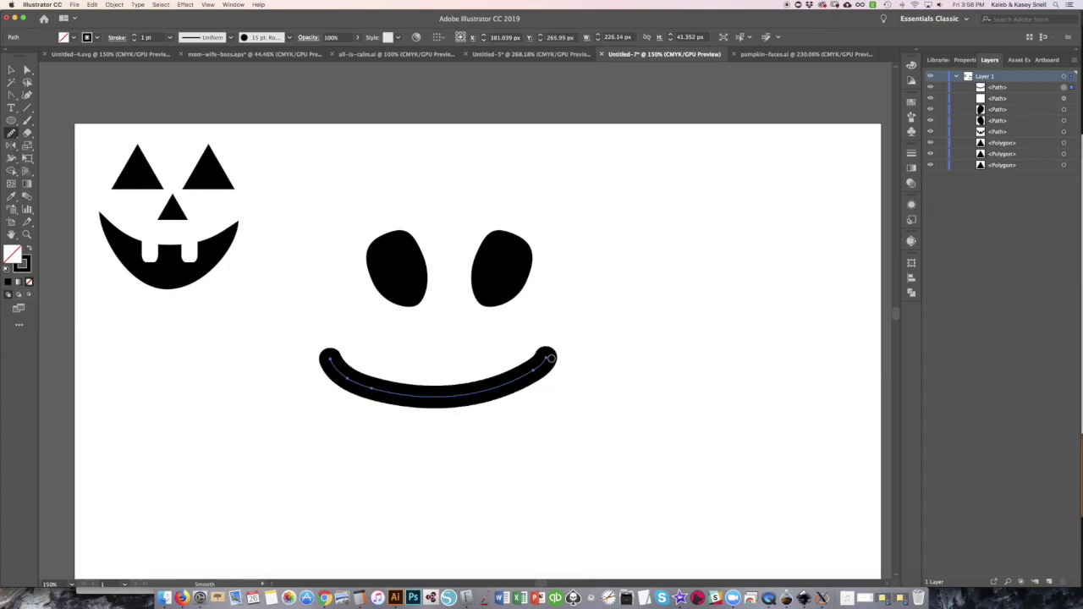
{"action": "key", "text": "v"}
{"action": "left_click_drag", "start_coordinate": [447, 395], "coordinate": [459, 372]}
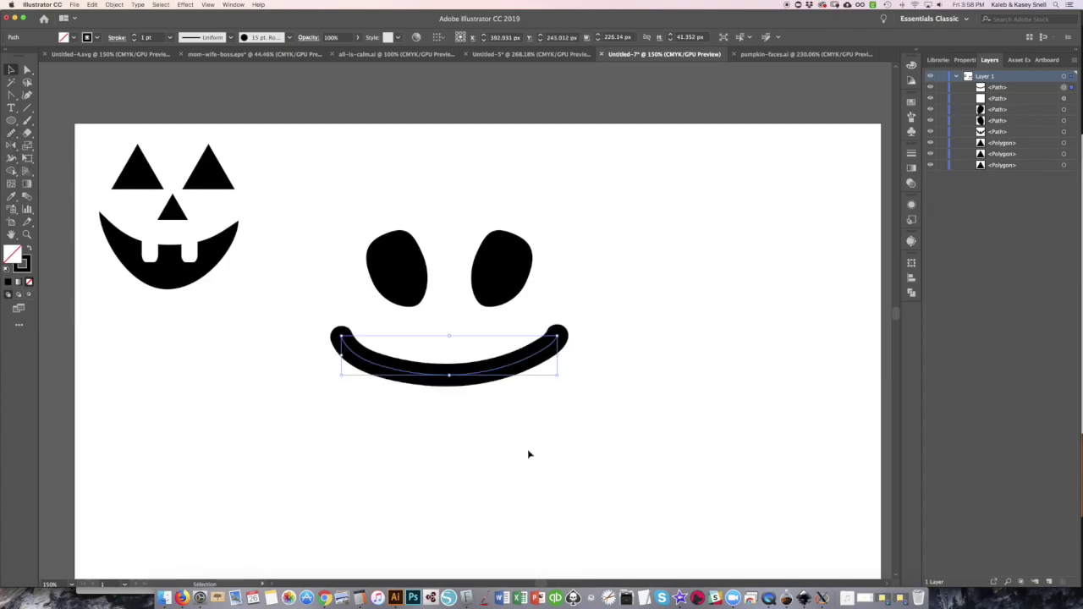
{"action": "key", "text": "b"}
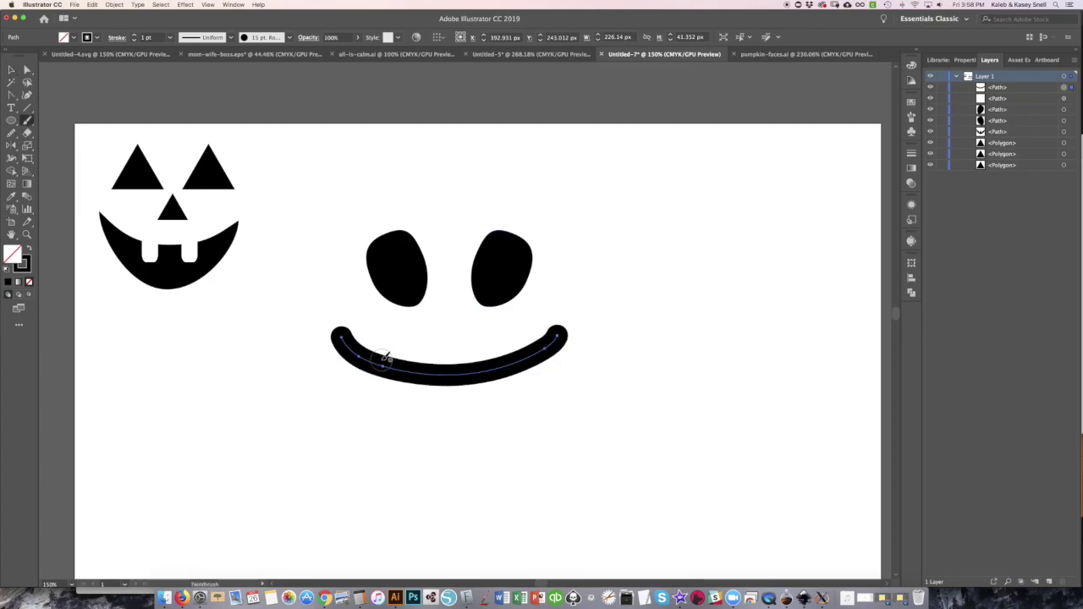
Paint short stitch strokes across the smile's left and right sides.
{"action": "left_click", "coordinate": [427, 155]}
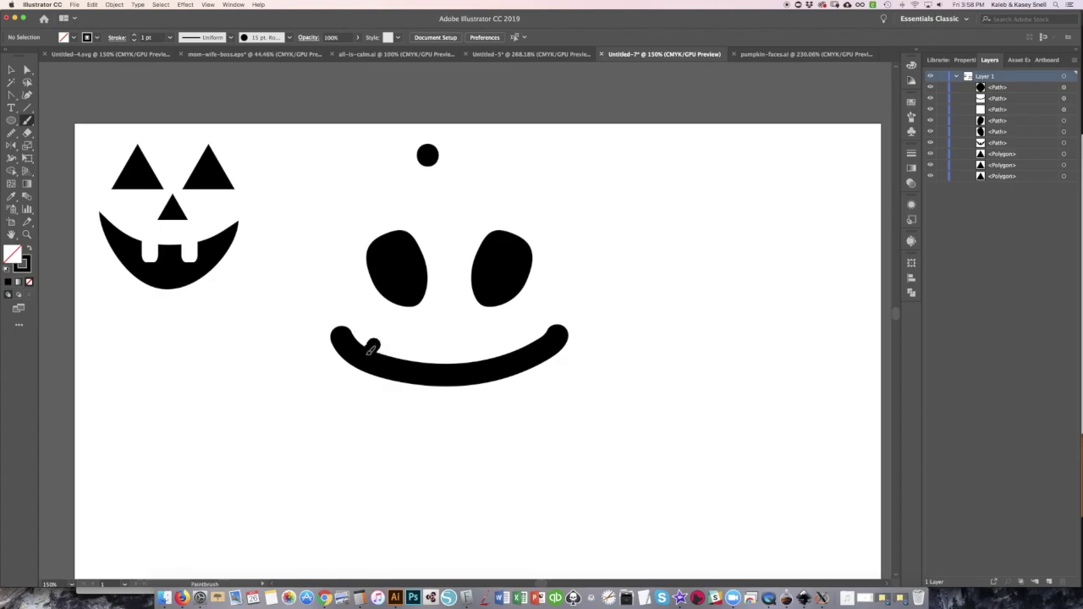
{"action": "left_click_drag", "start_coordinate": [354, 375], "coordinate": [455, 396]}
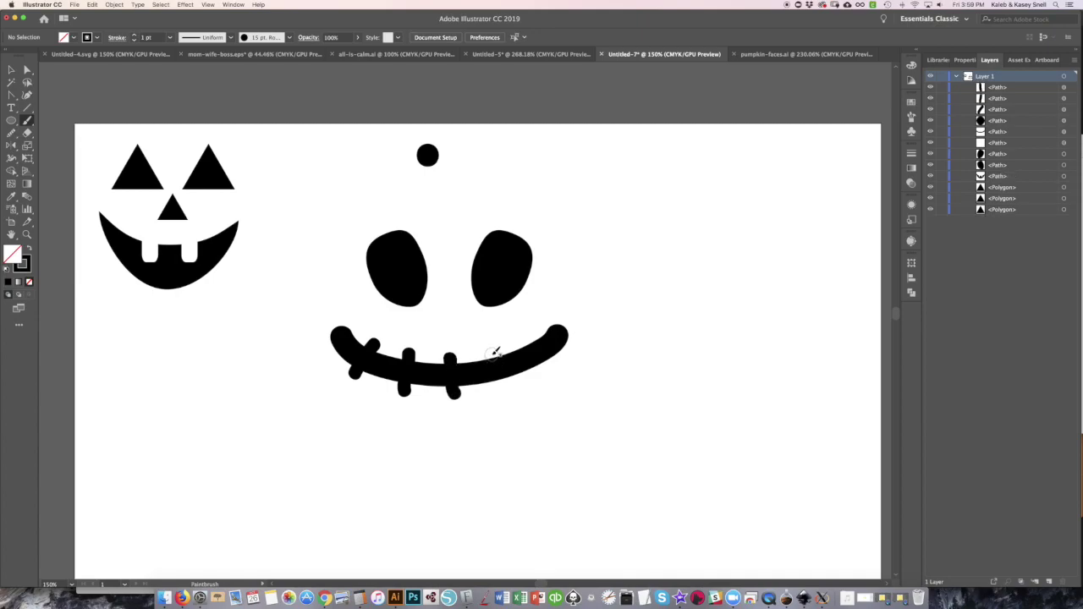
{"action": "mouse_move", "coordinate": [497, 354]}
{"action": "left_mouse_down"}
{"action": "mouse_move", "coordinate": [501, 387]}
{"action": "mouse_move", "coordinate": [543, 372]}
{"action": "left_mouse_up"}
Marquee-select the eyes, smile and stitches together.
{"action": "key", "text": "a"}
{"action": "left_click", "coordinate": [559, 339]}
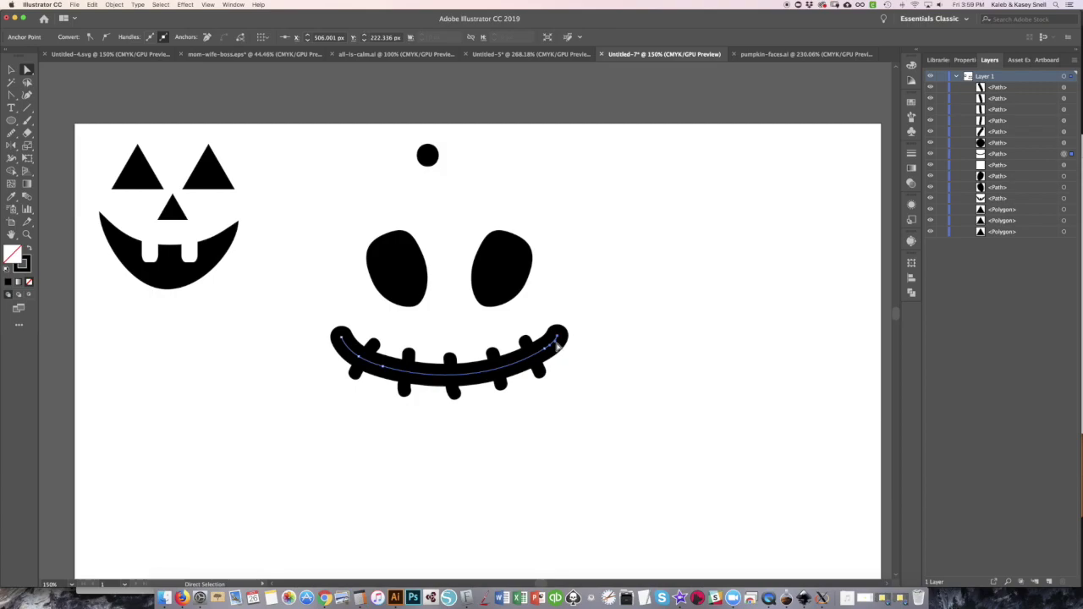
{"action": "left_click", "coordinate": [573, 358]}
{"action": "left_click_drag", "start_coordinate": [605, 417], "coordinate": [293, 209]}
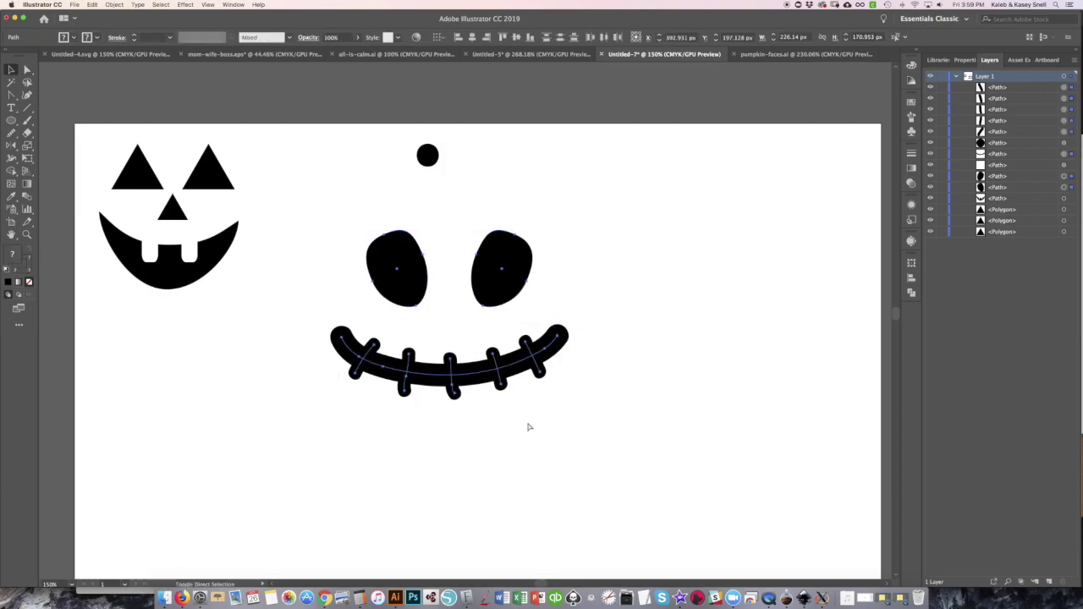
Expand the brush strokes into outlines and unite all face parts with Pathfinder.
{"action": "key", "text": "v"}
{"action": "left_click", "coordinate": [114, 4]}
{"action": "left_click", "coordinate": [125, 97]}
{"action": "left_click", "coordinate": [548, 382]}
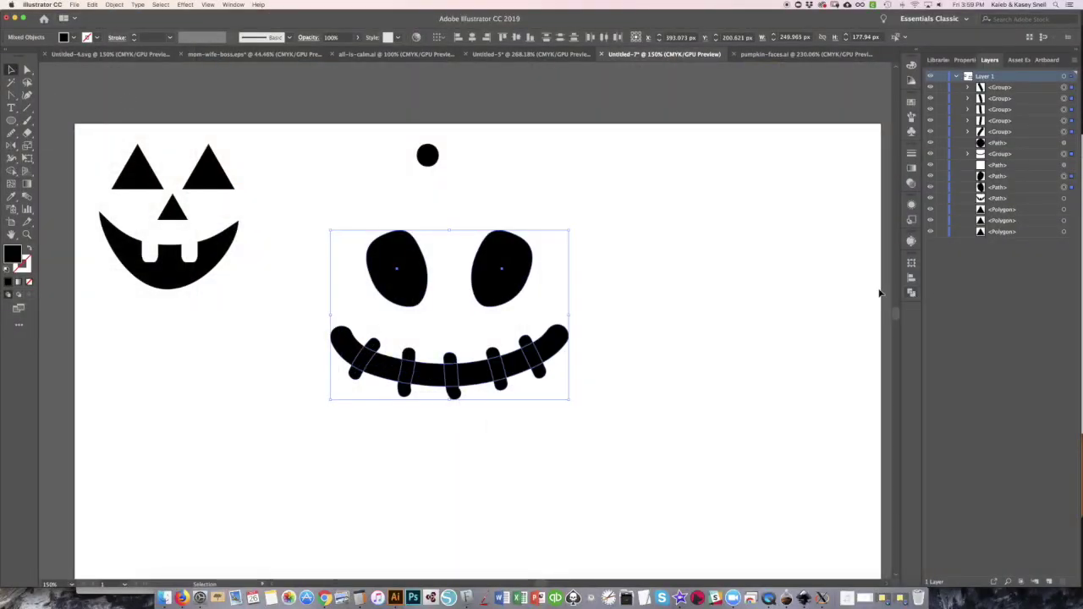
{"action": "left_click", "coordinate": [114, 5]}
{"action": "left_click", "coordinate": [220, 109]}
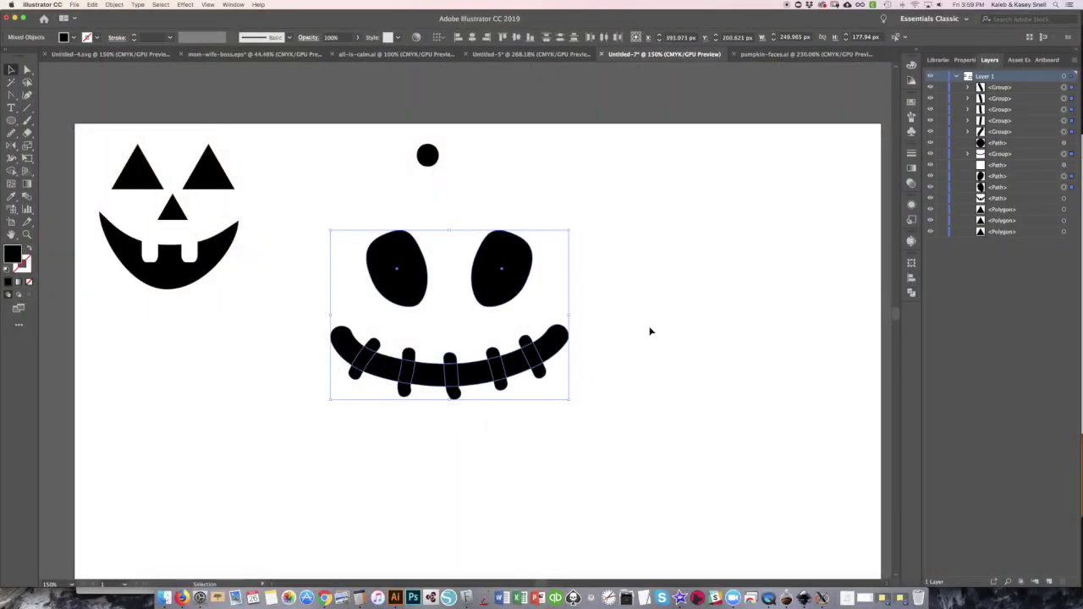
{"action": "left_click", "coordinate": [912, 294]}
{"action": "left_click", "coordinate": [785, 283]}
Move and scale the merged face beside the first face, deleting the stray dot.
{"action": "mouse_move", "coordinate": [453, 375]}
{"action": "left_mouse_down"}
{"action": "mouse_move", "coordinate": [403, 334]}
{"action": "mouse_move", "coordinate": [401, 287]}
{"action": "left_mouse_up"}
{"action": "left_click_drag", "start_coordinate": [518, 313], "coordinate": [468, 280]}
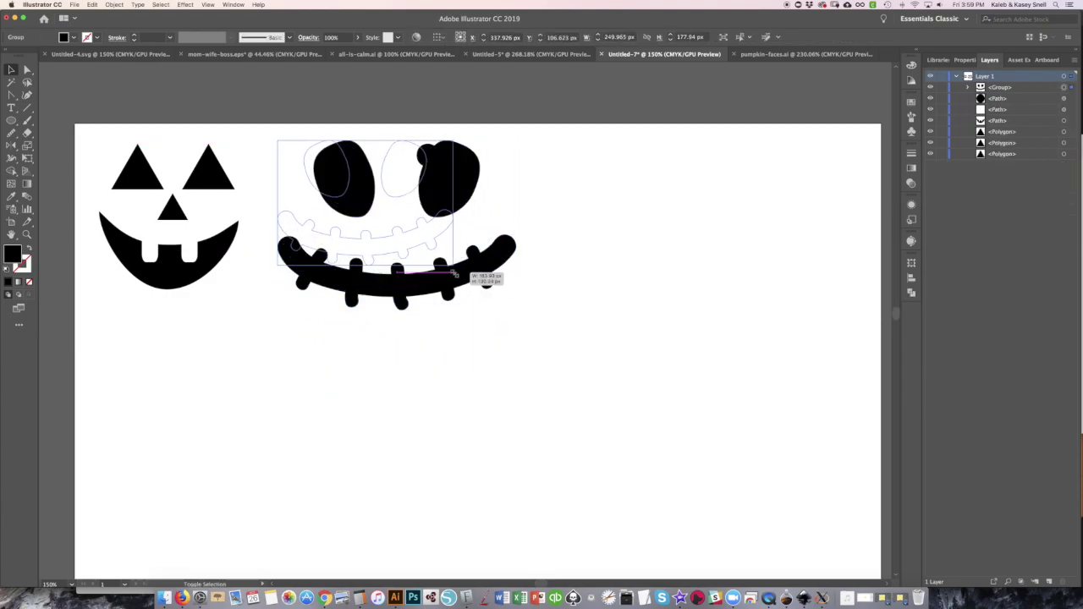
{"action": "left_click", "coordinate": [426, 154]}
{"action": "key", "text": "Delete"}
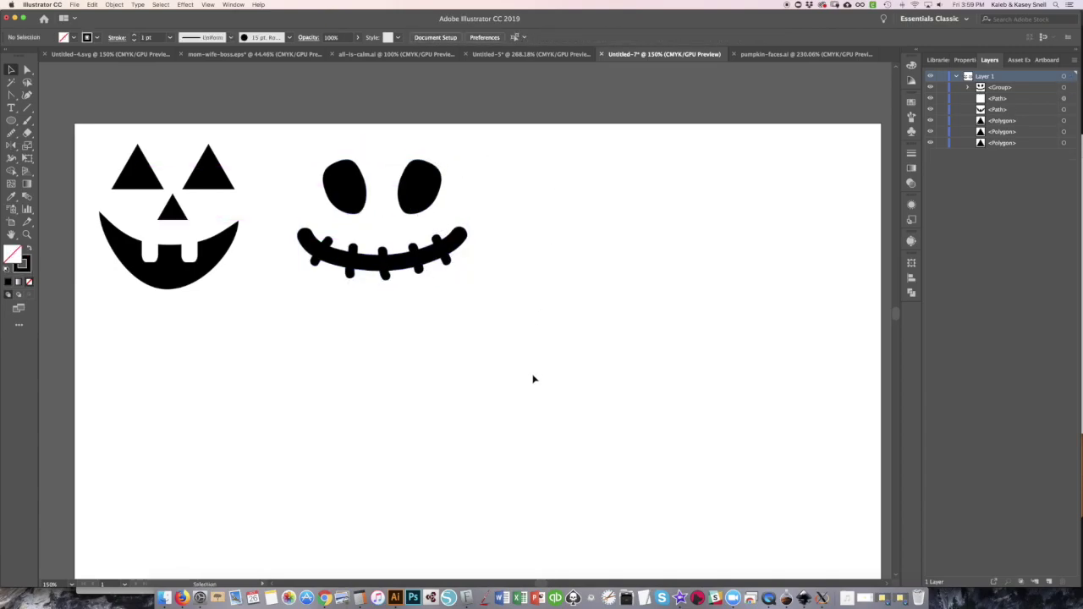
Shrink the two oval eyes and lower them closer to the smile.
{"action": "left_click", "coordinate": [419, 182]}
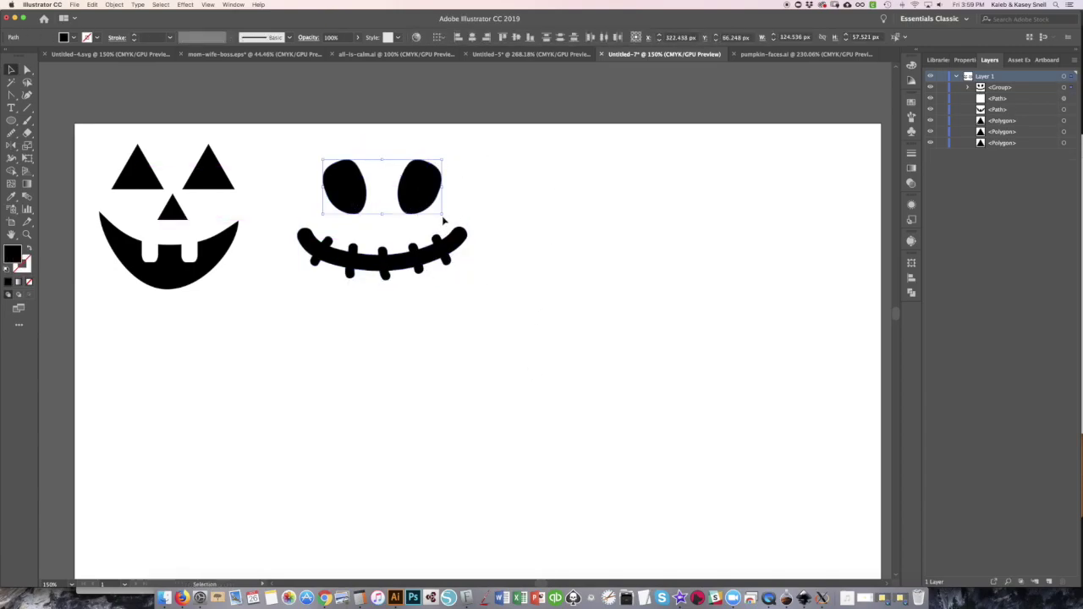
{"action": "left_click_drag", "start_coordinate": [441, 217], "coordinate": [427, 207]}
{"action": "left_click", "coordinate": [510, 261]}
{"action": "left_click", "coordinate": [409, 186]}
{"action": "key", "text": "a"}
{"action": "mouse_move", "coordinate": [441, 205]}
{"action": "left_mouse_down"}
{"action": "mouse_move", "coordinate": [330, 156]}
{"action": "mouse_move", "coordinate": [358, 186]}
{"action": "left_mouse_up"}
{"action": "left_click", "coordinate": [472, 312]}
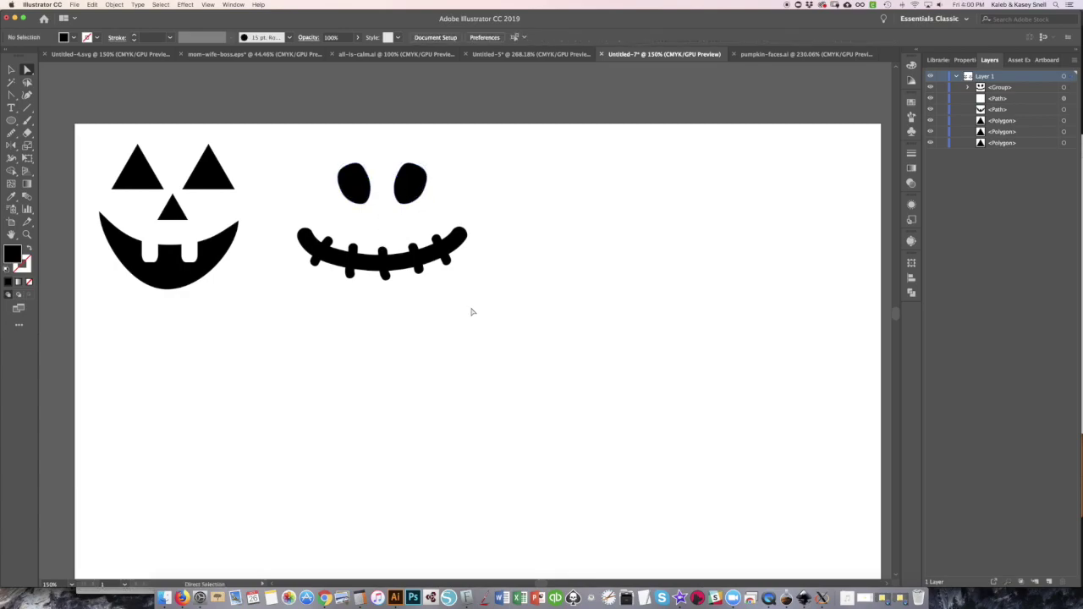
{"action": "left_click_drag", "start_coordinate": [354, 182], "coordinate": [357, 192]}
{"action": "left_click", "coordinate": [572, 314]}
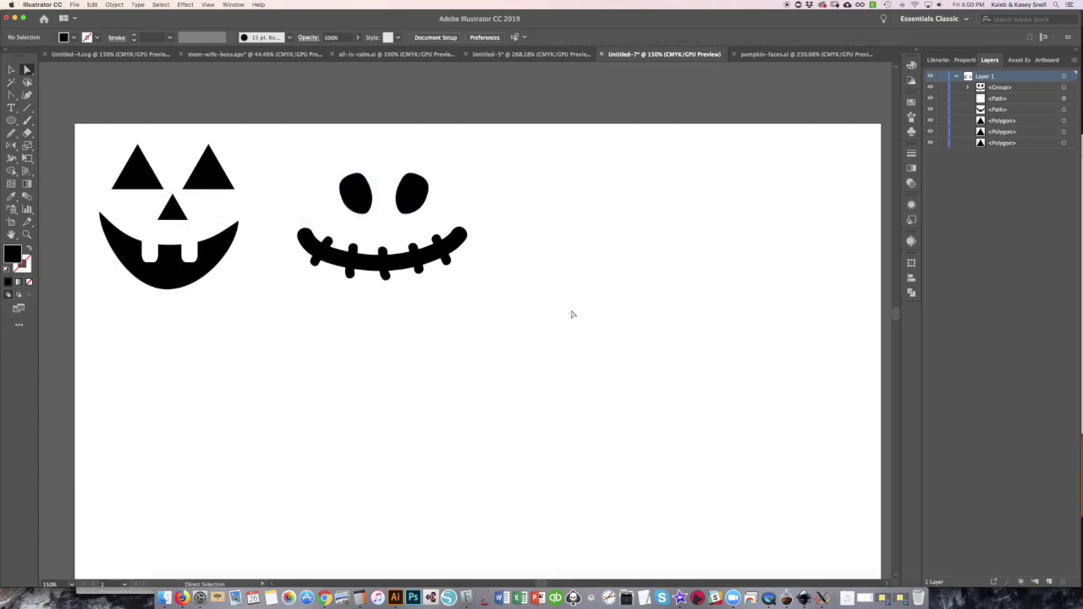
{"action": "left_click", "coordinate": [144, 191]}
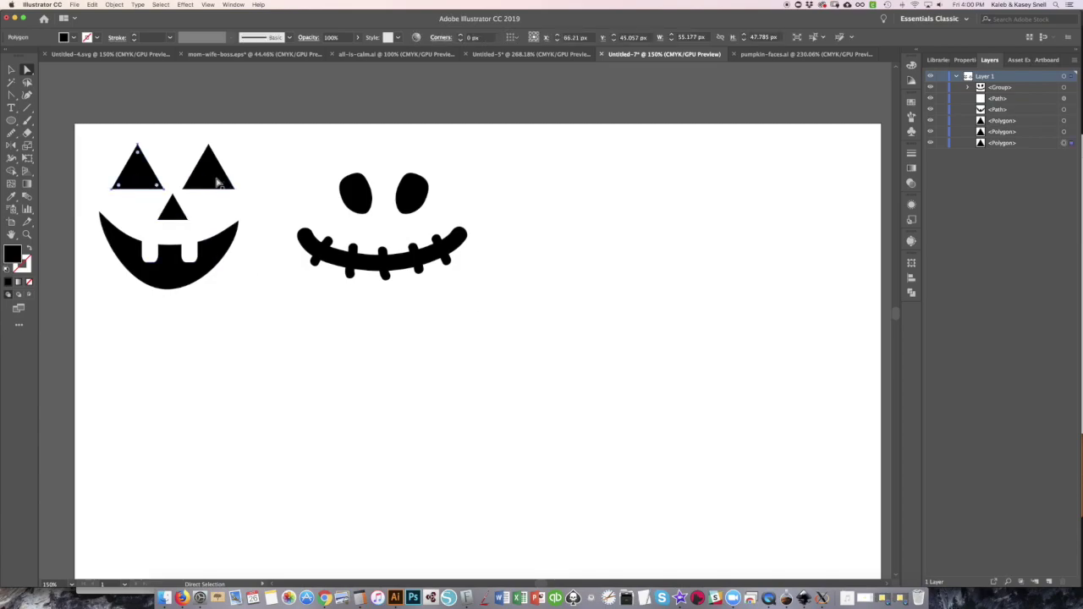
Copy the triangle eyes right, then Minus Front one from the other into a chevron.
{"action": "mouse_move", "coordinate": [211, 179]}
{"action": "left_mouse_down", "text": "alt"}
{"action": "mouse_move", "coordinate": [617, 286]}
{"action": "mouse_move", "coordinate": [543, 309]}
{"action": "left_mouse_up", "text": "alt"}
{"action": "left_click", "coordinate": [617, 283]}
{"action": "key", "text": "Delete"}
{"action": "key", "text": "ctrl+z"}
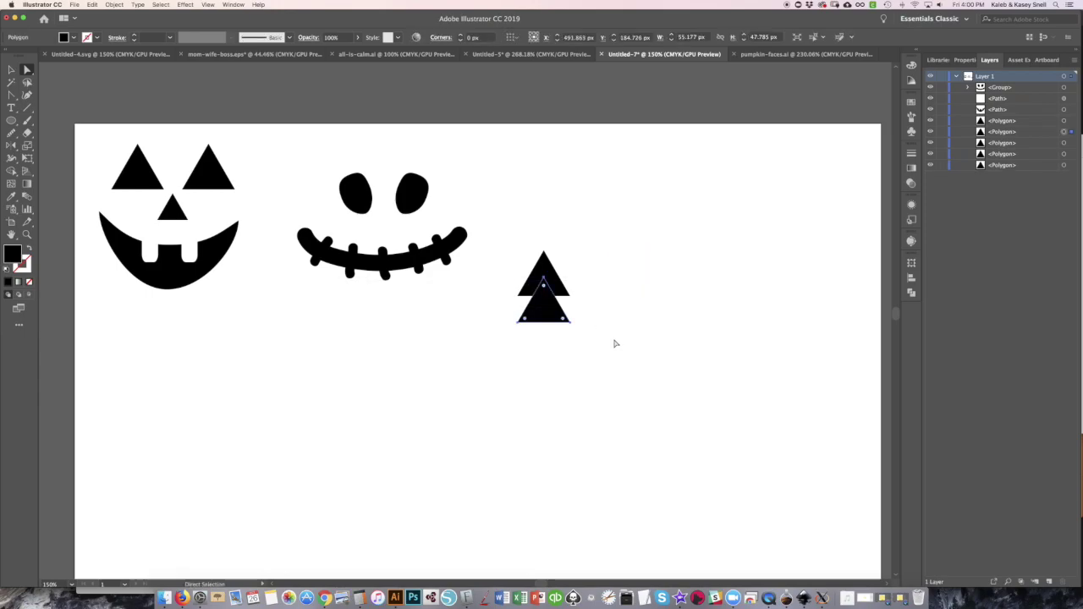
{"action": "left_click", "coordinate": [562, 289], "text": "shift"}
{"action": "left_click", "coordinate": [911, 294]}
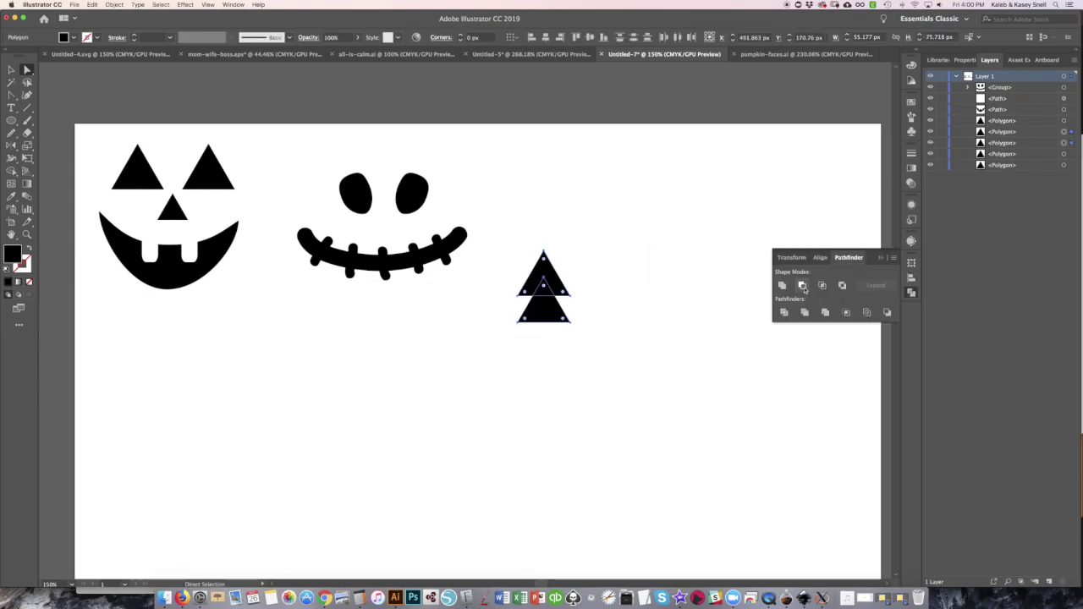
{"action": "left_click", "coordinate": [803, 286]}
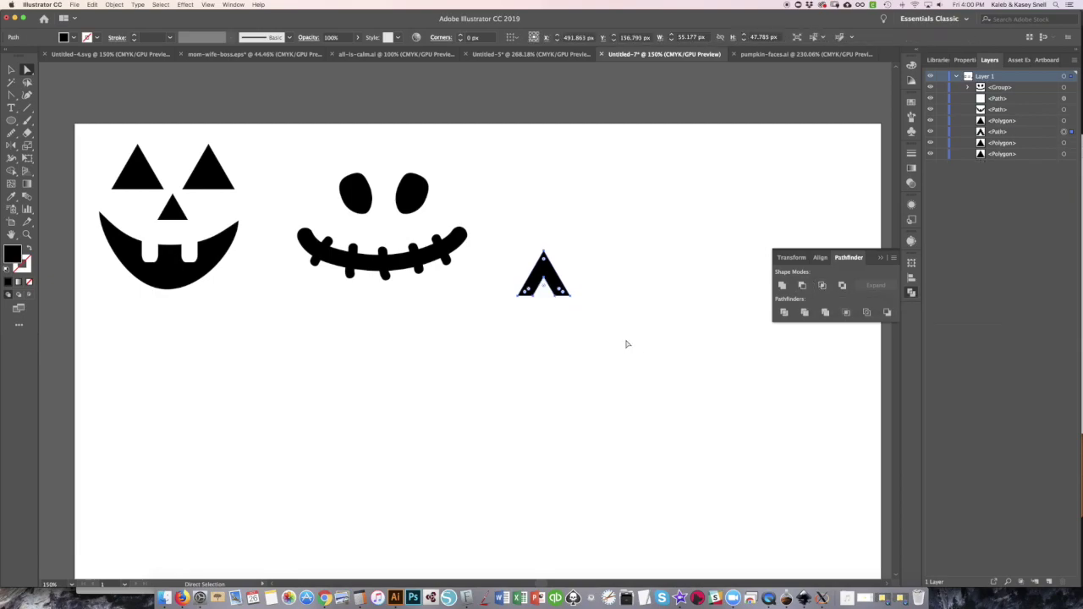
Try rotating the notched chevron, undo the rotation, and zoom back out.
{"action": "left_click", "coordinate": [543, 253]}
{"action": "key", "text": "super+equal"}
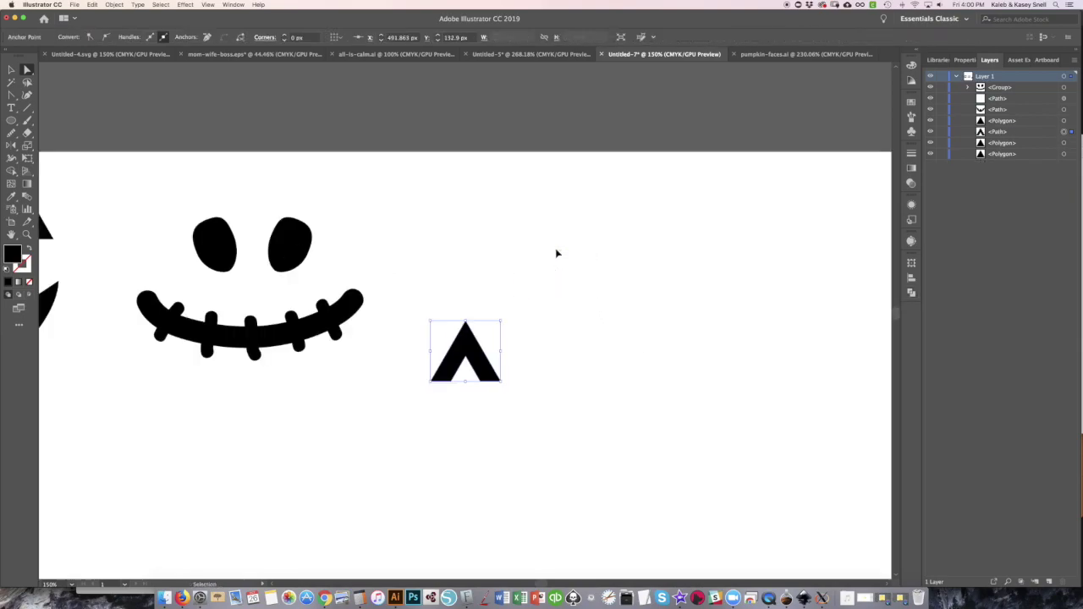
{"action": "key", "text": "super+equal"}
{"action": "key", "text": "super+equal"}
{"action": "key", "text": "r"}
{"action": "left_click", "coordinate": [463, 390]}
{"action": "left_click_drag", "start_coordinate": [467, 392], "coordinate": [600, 461]}
{"action": "key", "text": "super+z"}
{"action": "key", "text": "v"}
{"action": "left_click", "coordinate": [601, 470]}
{"action": "key", "text": "super+minus"}
{"action": "key", "text": "super+minus"}
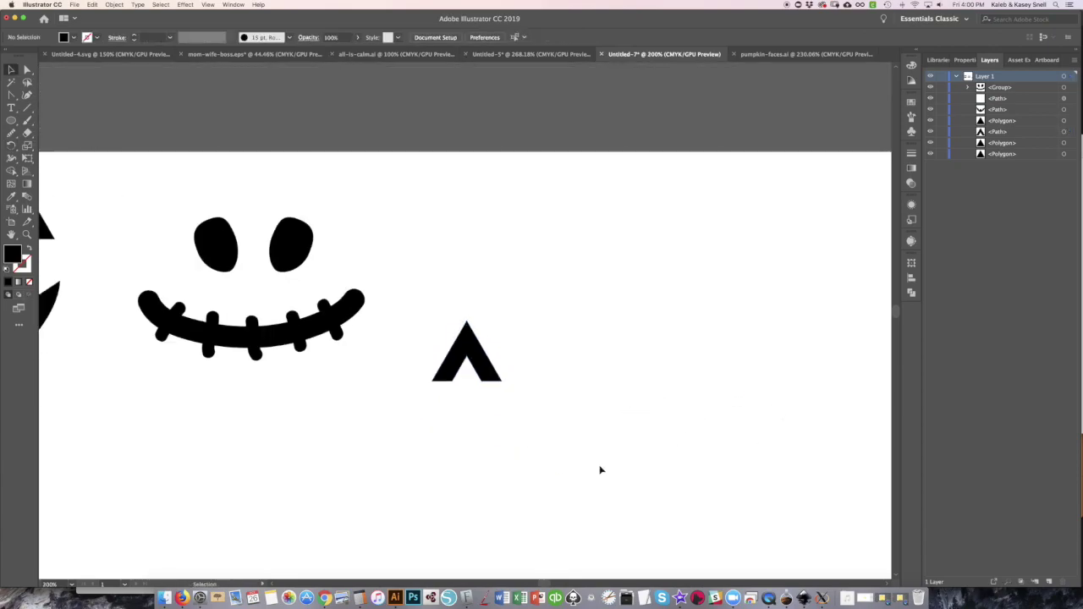
Tilt the notched triangle eye about 15° and pull its top point to reshape it.
{"action": "key", "text": "a"}
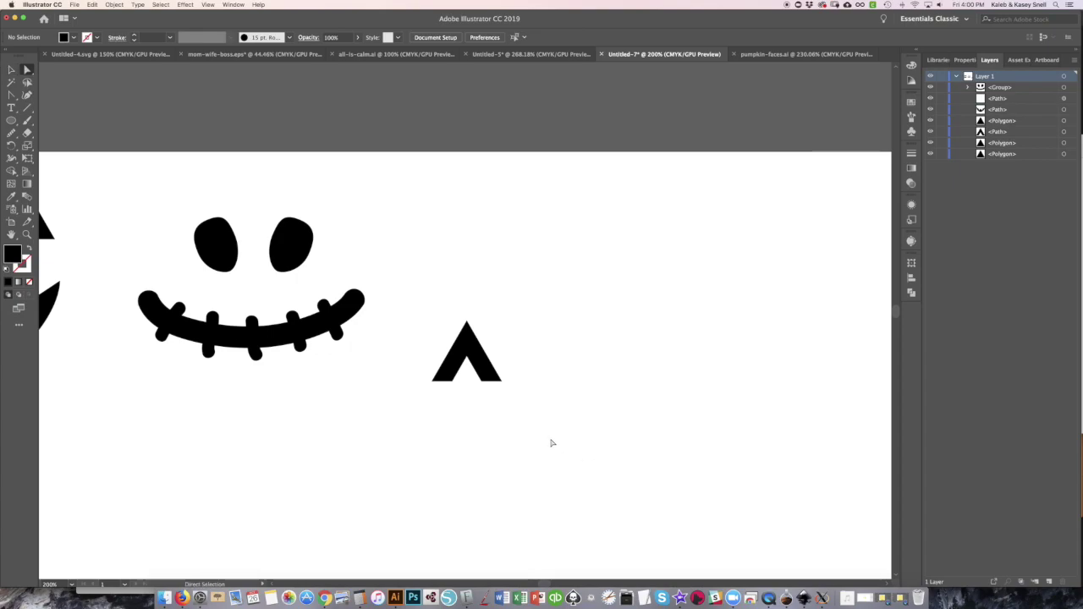
{"action": "left_click_drag", "start_coordinate": [561, 445], "coordinate": [404, 279]}
{"action": "key", "text": "r"}
{"action": "left_click_drag", "start_coordinate": [609, 447], "coordinate": [629, 408]}
{"action": "key", "text": "a"}
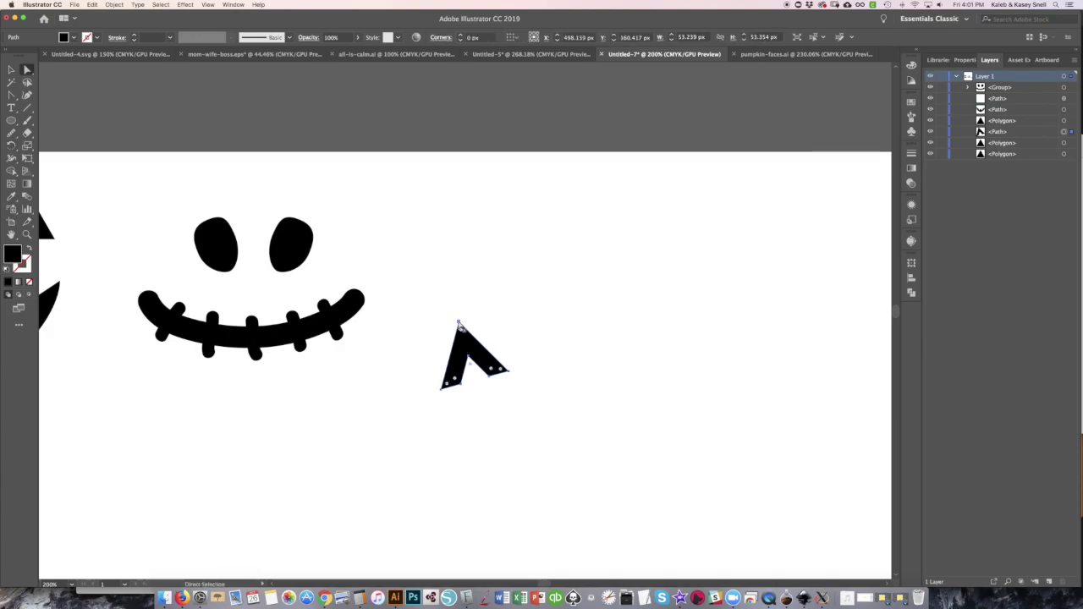
{"action": "left_click_drag", "start_coordinate": [458, 323], "coordinate": [459, 330]}
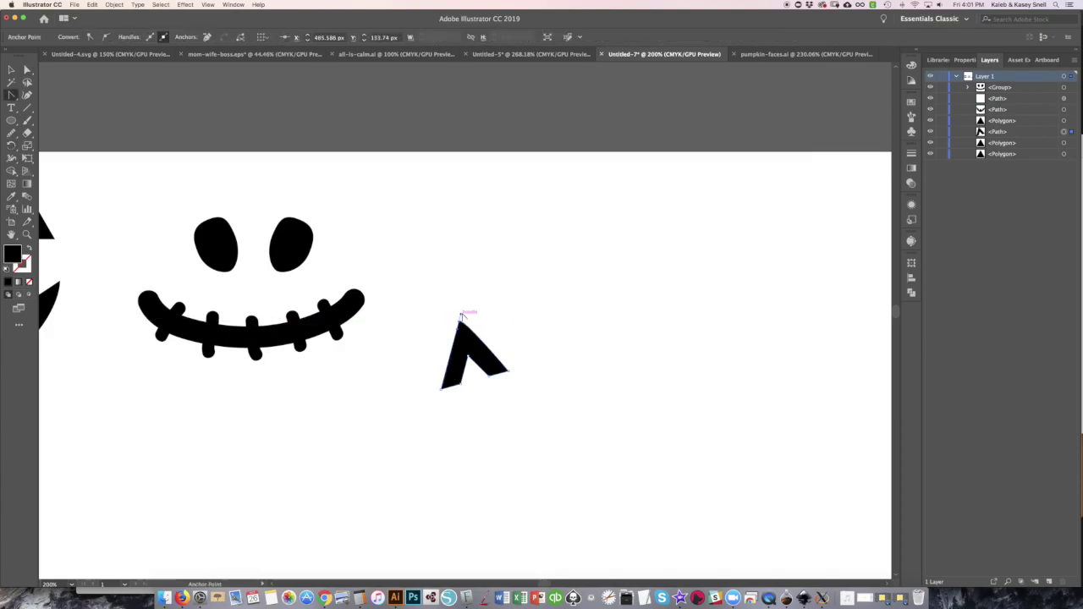
Select the angled eye shape and nudge its top point slightly downward.
{"action": "key", "text": "a"}
{"action": "left_click", "coordinate": [468, 366]}
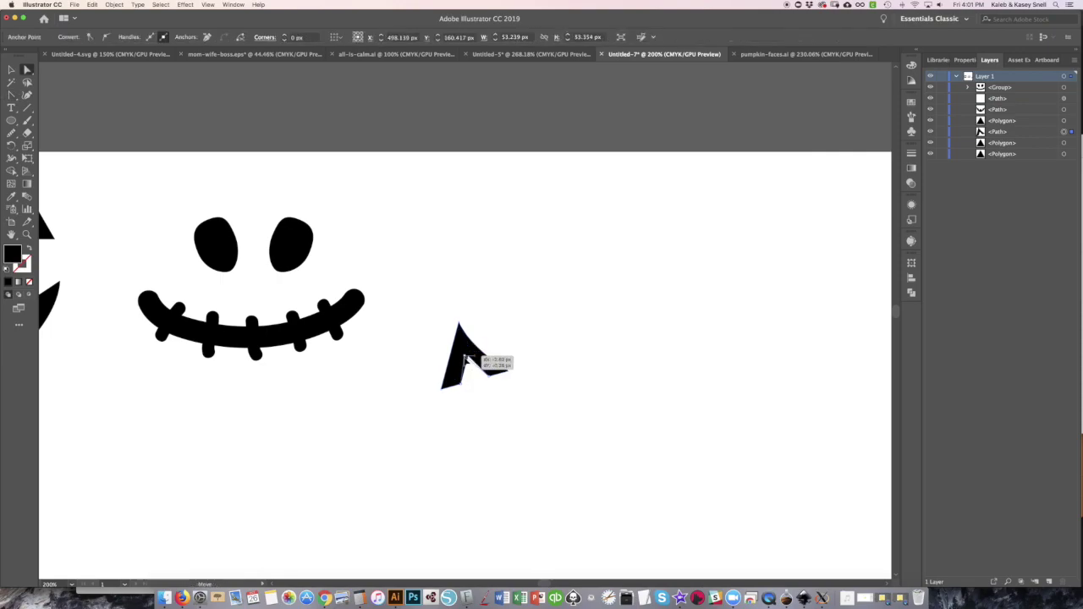
{"action": "key", "text": "shift+c"}
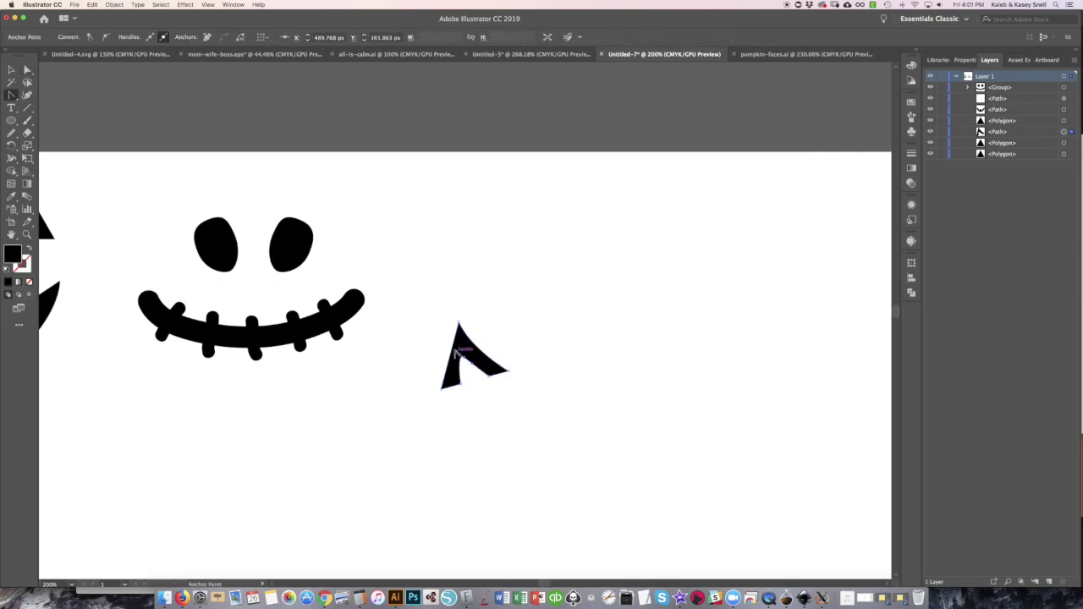
{"action": "key", "text": "a"}
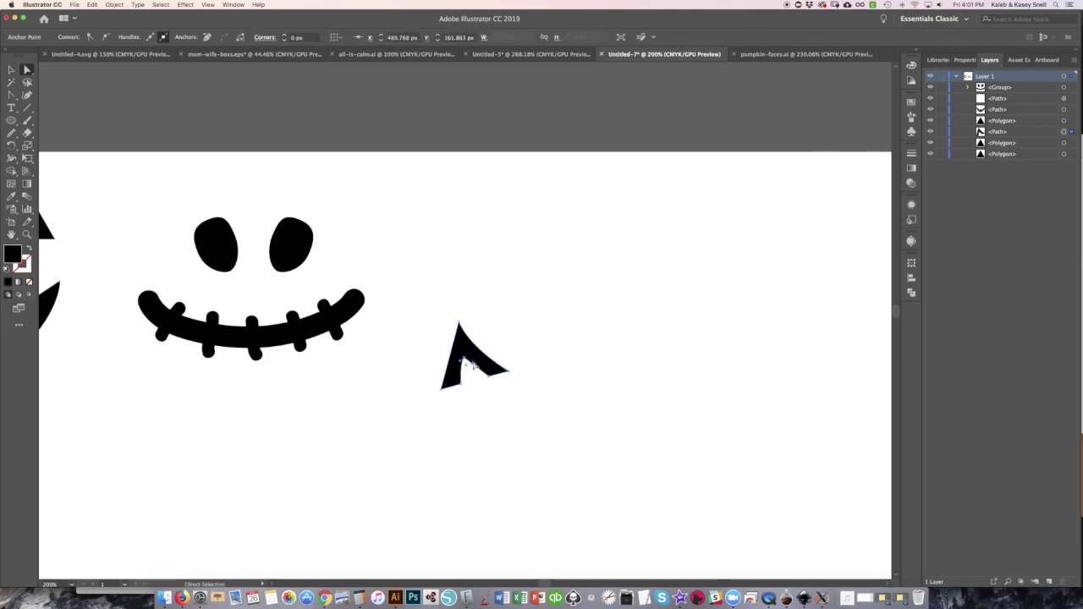
{"action": "left_click", "coordinate": [478, 364]}
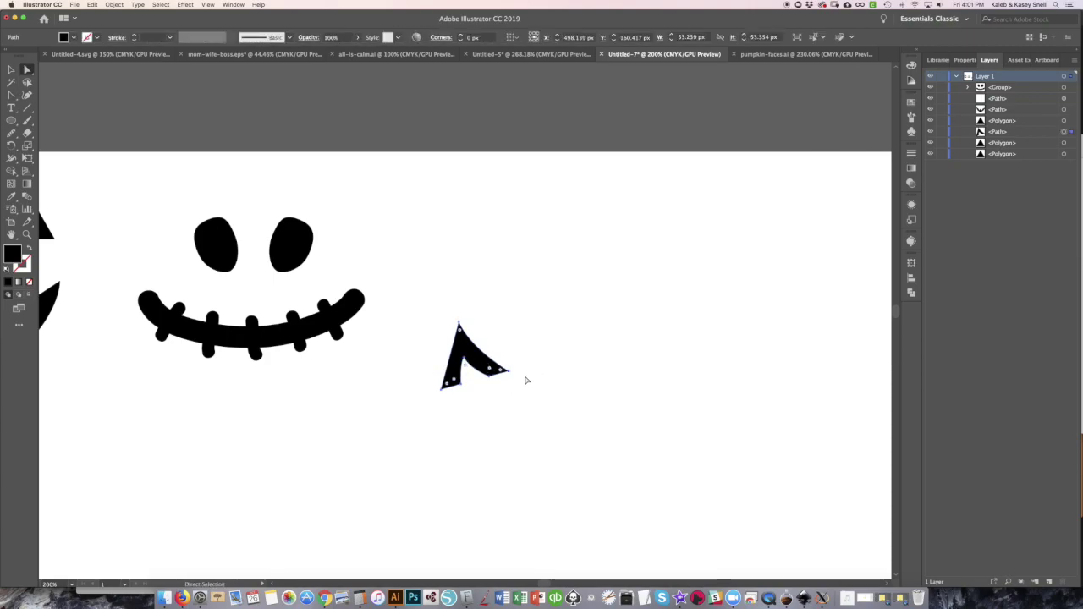
{"action": "left_click_drag", "start_coordinate": [458, 324], "coordinate": [455, 325]}
Select the eye's anchor points and rotate a copy of the eye shape.
{"action": "left_click", "coordinate": [554, 426]}
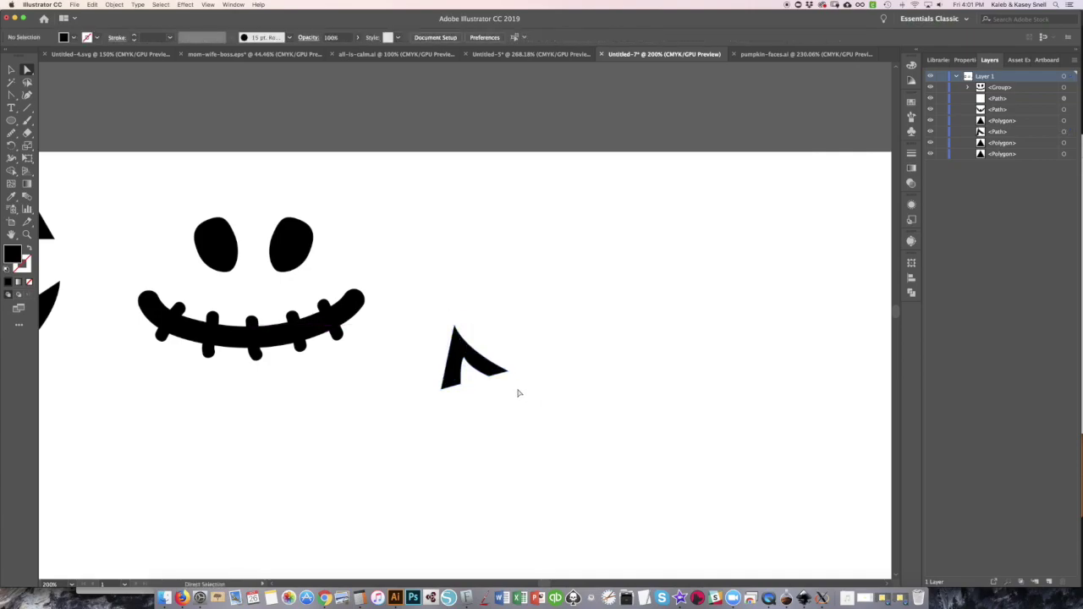
{"action": "left_click_drag", "start_coordinate": [539, 423], "coordinate": [438, 326]}
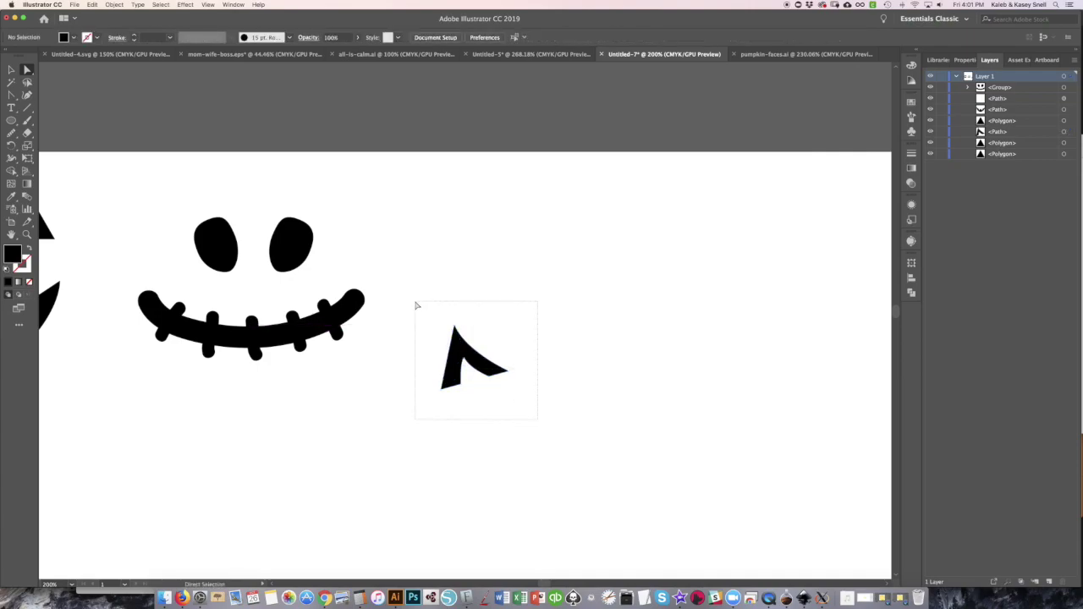
{"action": "left_click", "coordinate": [457, 360]}
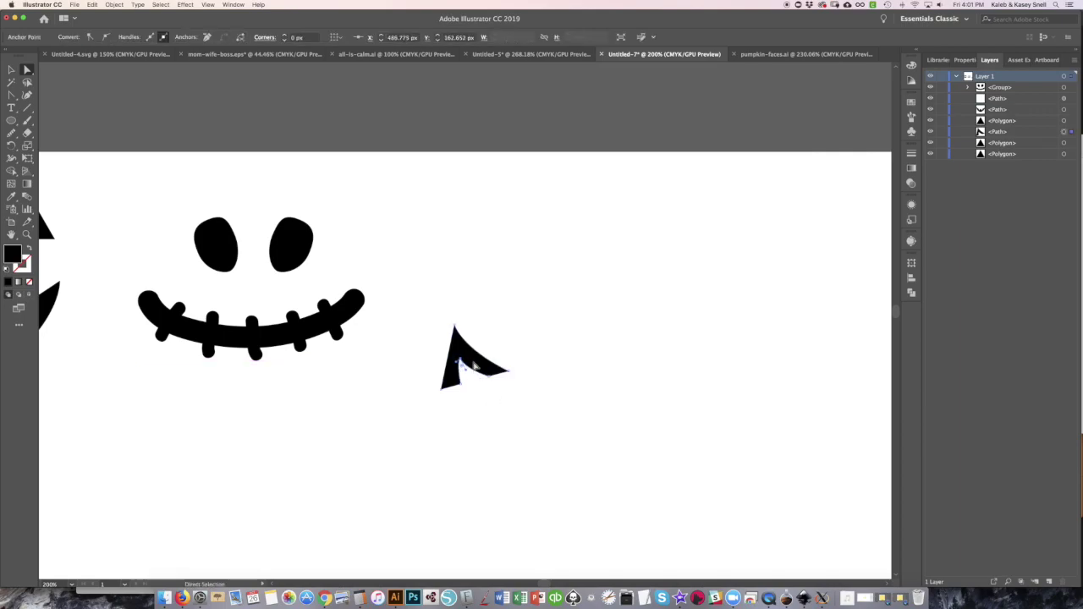
{"action": "left_click", "coordinate": [520, 409]}
{"action": "left_click", "coordinate": [484, 364]}
{"action": "left_click", "coordinate": [481, 389]}
{"action": "mouse_move", "coordinate": [474, 372]}
{"action": "left_mouse_down"}
{"action": "mouse_move", "coordinate": [463, 335]}
{"action": "mouse_move", "coordinate": [385, 396]}
{"action": "left_mouse_up"}
Rotate a copy of the eye into a mirrored twin and place it right of the original.
{"action": "key", "text": "r"}
{"action": "key", "text": "v"}
{"action": "left_click_drag", "start_coordinate": [487, 339], "coordinate": [576, 347]}
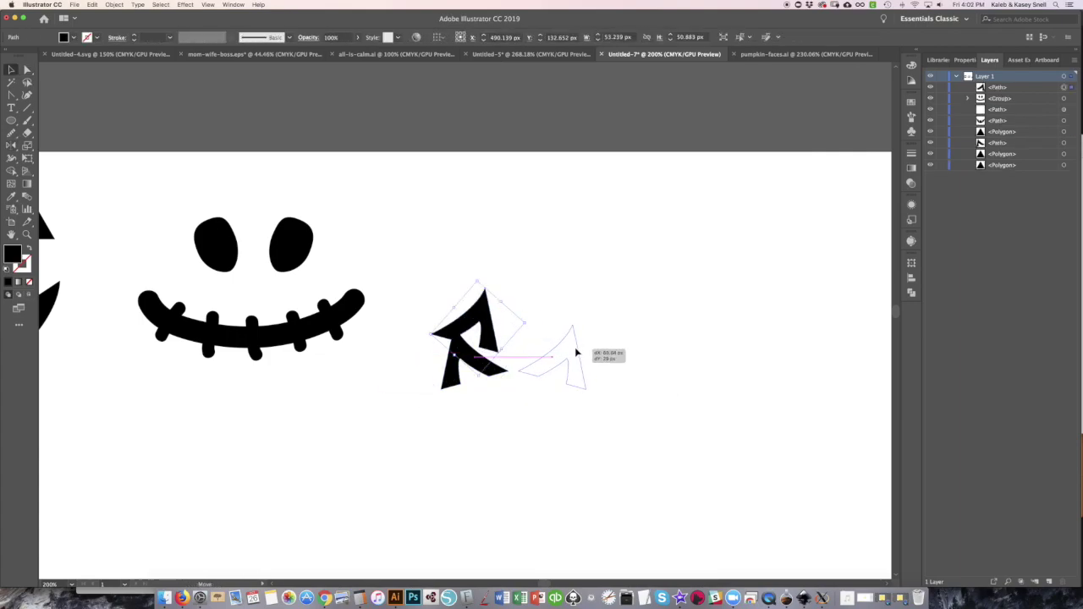
{"action": "left_click_drag", "start_coordinate": [416, 319], "coordinate": [614, 413]}
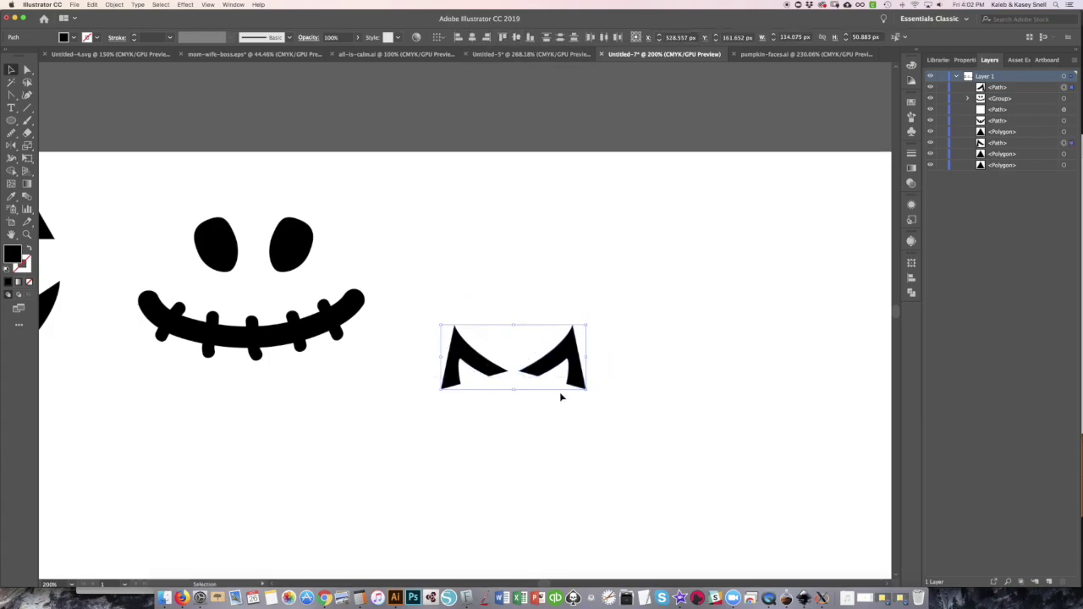
{"action": "left_click", "coordinate": [588, 422]}
{"action": "left_click_drag", "start_coordinate": [551, 382], "coordinate": [574, 381]}
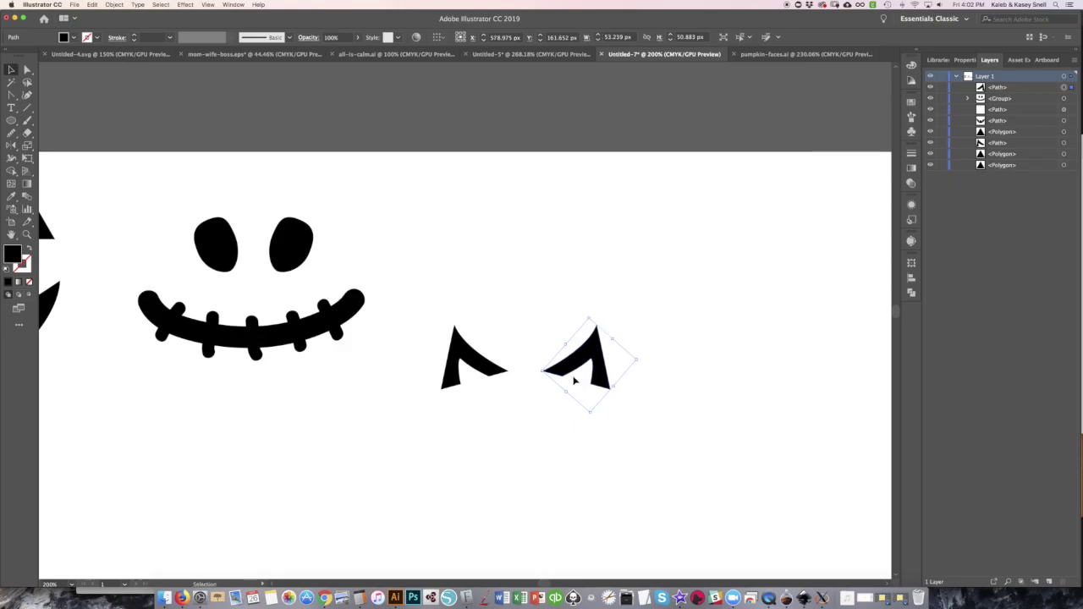
Shorten one eye's inner point and move the right eye back closer to the left.
{"action": "key", "text": "a"}
{"action": "left_click_drag", "start_coordinate": [519, 372], "coordinate": [681, 444]}
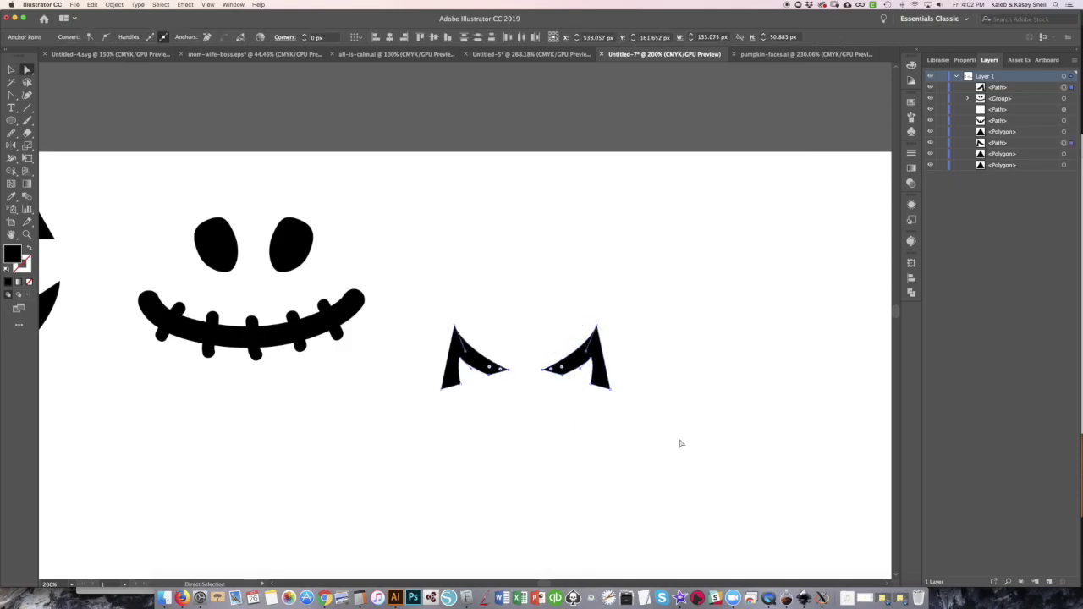
{"action": "left_click_drag", "start_coordinate": [505, 369], "coordinate": [555, 369]}
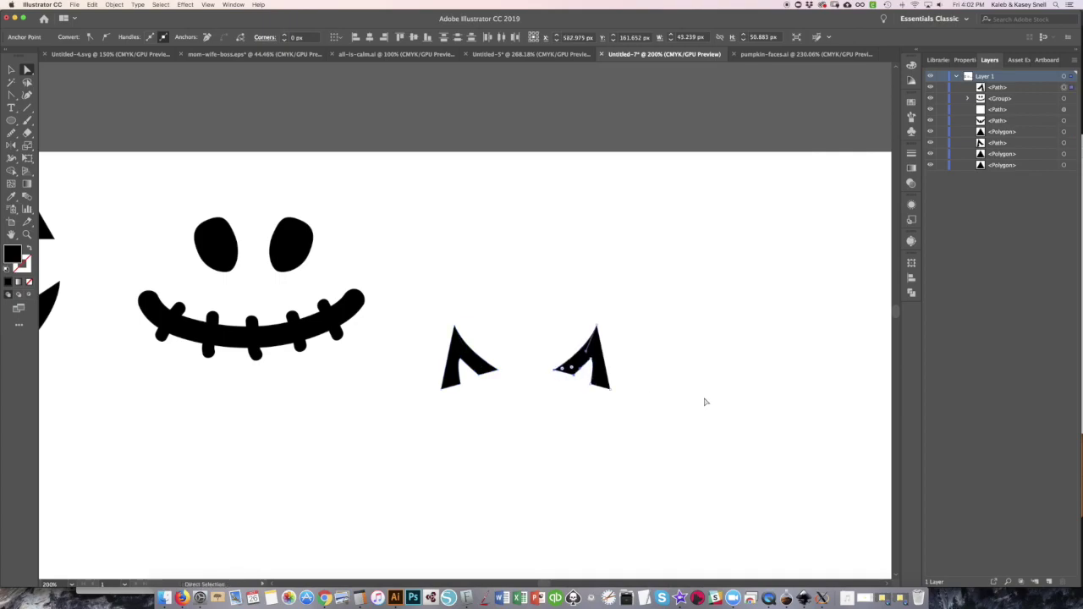
{"action": "key", "text": "v"}
{"action": "left_click_drag", "start_coordinate": [689, 430], "coordinate": [431, 298]}
{"action": "left_click_drag", "start_coordinate": [596, 360], "coordinate": [566, 360]}
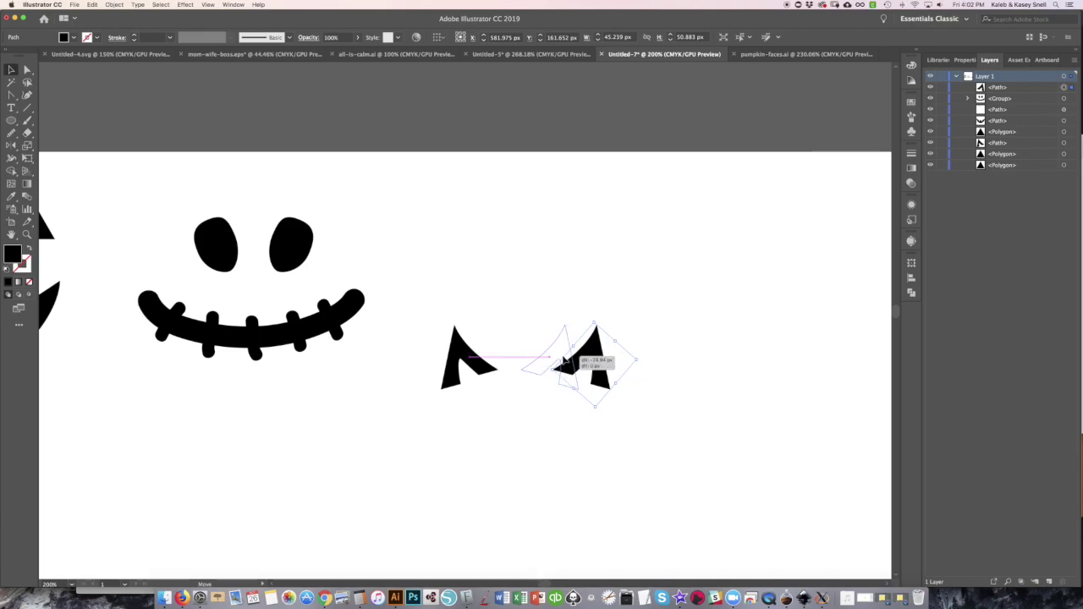
{"action": "left_click_drag", "start_coordinate": [566, 360], "coordinate": [565, 360]}
{"action": "left_click", "coordinate": [601, 423]}
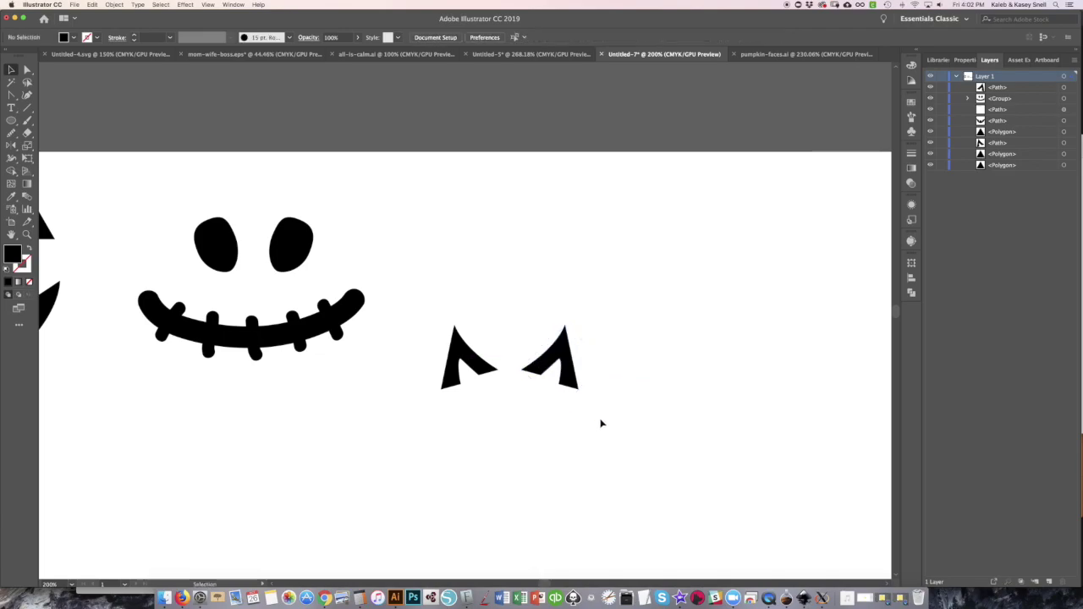
{"action": "left_click", "coordinate": [12, 122]}
Draw a wide ellipse under the eyes and place a larger copy slightly above it.
{"action": "left_click_drag", "start_coordinate": [424, 436], "coordinate": [620, 540]}
{"action": "key", "text": "v"}
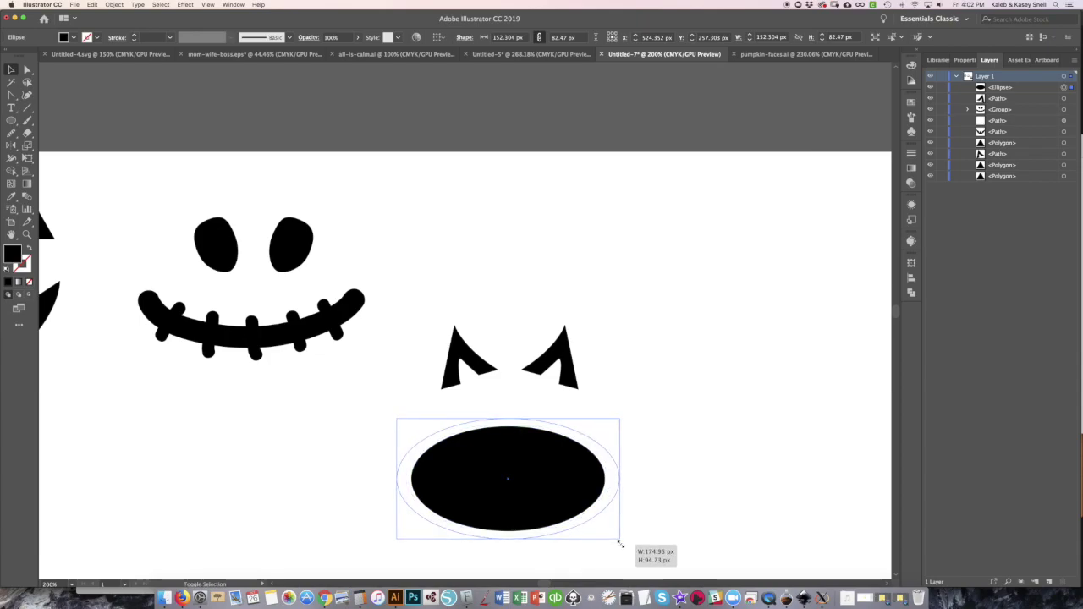
{"action": "left_click_drag", "start_coordinate": [546, 497], "coordinate": [547, 474]}
{"action": "left_click_drag", "start_coordinate": [624, 515], "coordinate": [657, 539]}
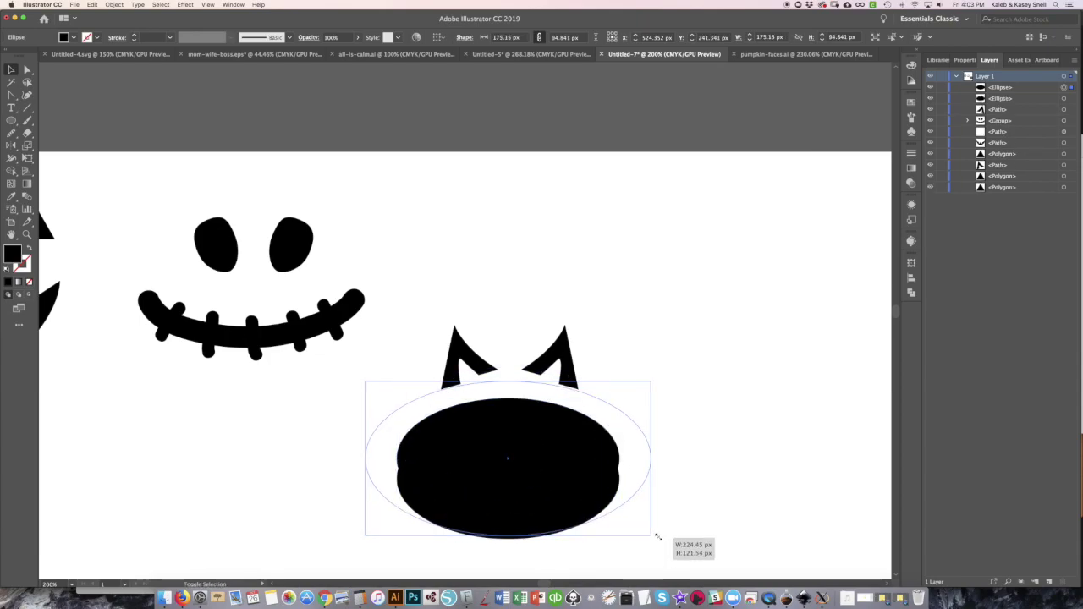
{"action": "mouse_move", "coordinate": [501, 411]}
{"action": "left_mouse_down"}
{"action": "mouse_move", "coordinate": [503, 372]}
{"action": "mouse_move", "coordinate": [508, 388]}
{"action": "left_mouse_up"}
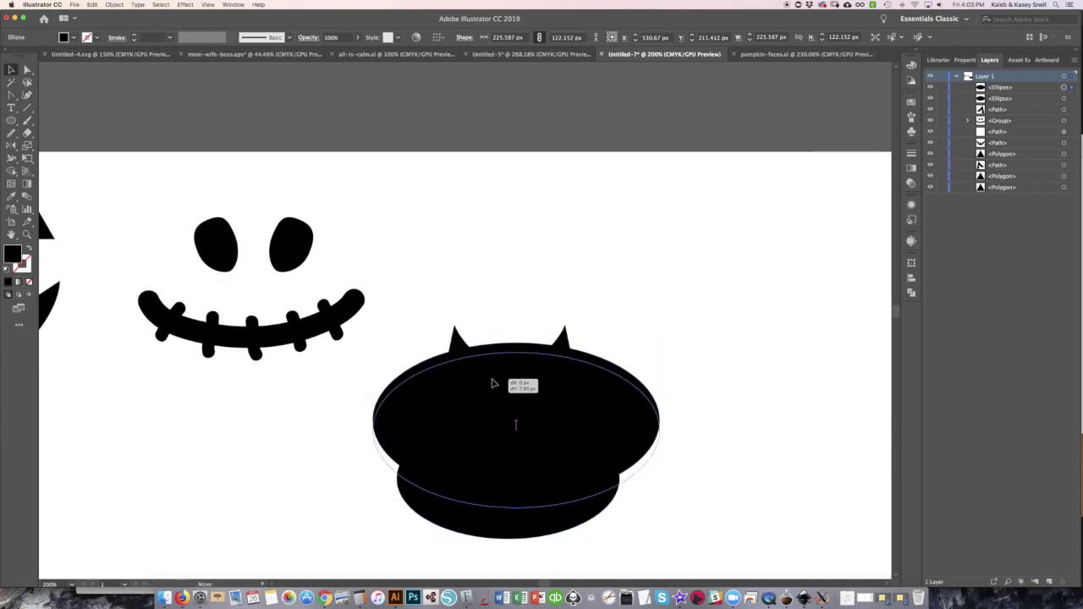
Subtract the top ellipse with Pathfinder Minus Front and move the crescent up beneath the eyes.
{"action": "left_click", "coordinate": [911, 294]}
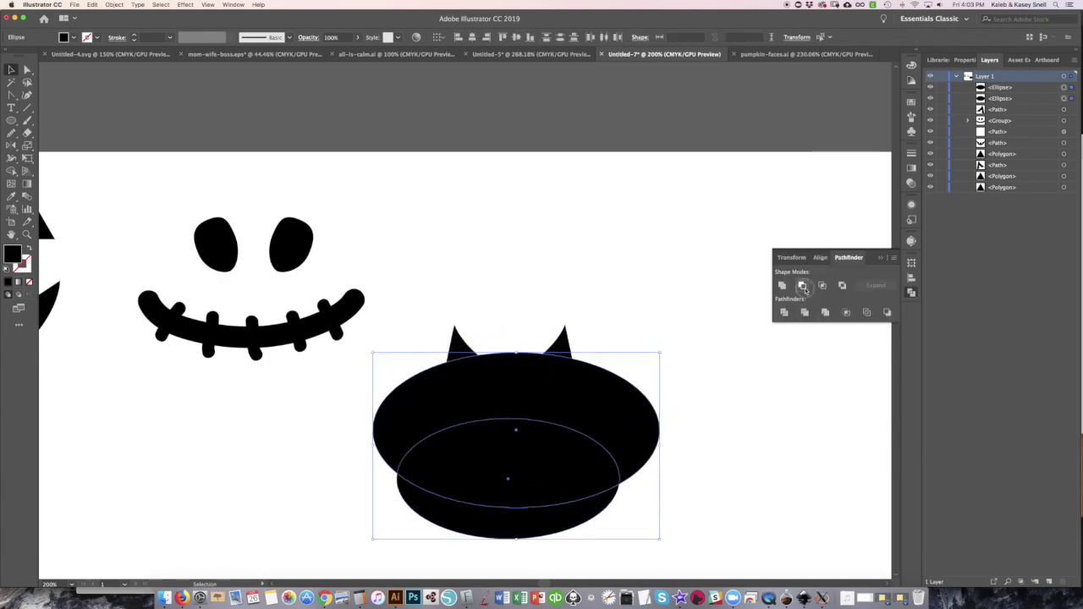
{"action": "left_click", "coordinate": [805, 288]}
{"action": "left_click", "coordinate": [728, 489]}
{"action": "left_click_drag", "start_coordinate": [546, 526], "coordinate": [551, 464]}
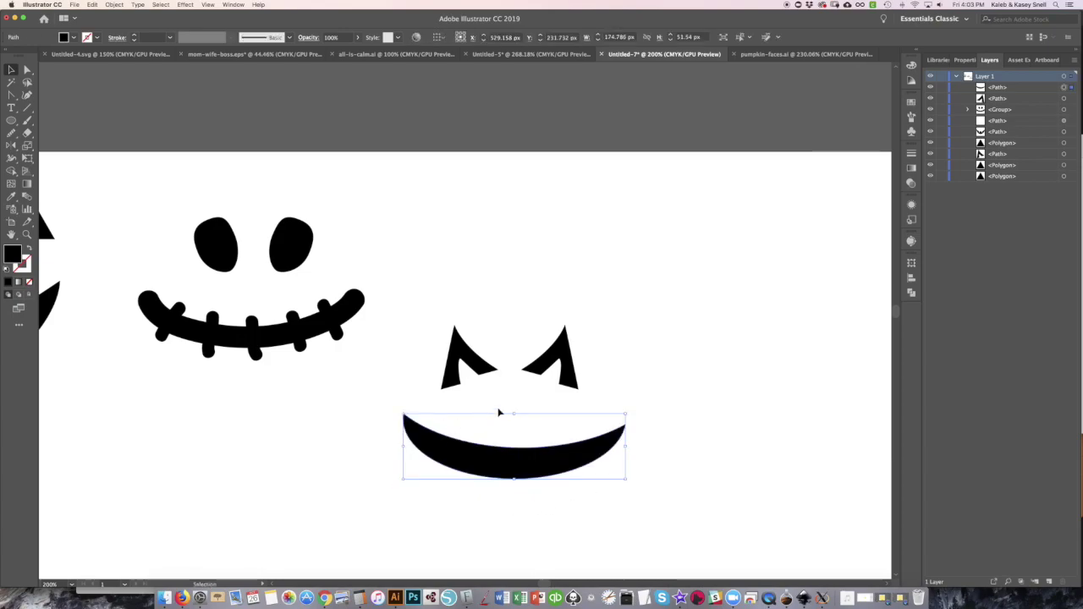
{"action": "left_click", "coordinate": [545, 360]}
Paste a copy of the right eye, rotate it into a fang, and set it in the mouth's right side.
{"action": "key", "text": "ctrl+c"}
{"action": "key", "text": "ctrl+v"}
{"action": "key", "text": "r"}
{"action": "mouse_move", "coordinate": [507, 254]}
{"action": "left_mouse_down"}
{"action": "mouse_move", "coordinate": [432, 239]}
{"action": "mouse_move", "coordinate": [410, 331]}
{"action": "mouse_move", "coordinate": [450, 509]}
{"action": "mouse_move", "coordinate": [489, 494]}
{"action": "mouse_move", "coordinate": [488, 507]}
{"action": "mouse_move", "coordinate": [576, 519]}
{"action": "mouse_move", "coordinate": [570, 501]}
{"action": "left_mouse_up"}
{"action": "key", "text": "v"}
{"action": "key", "text": "r"}
{"action": "key", "text": "v"}
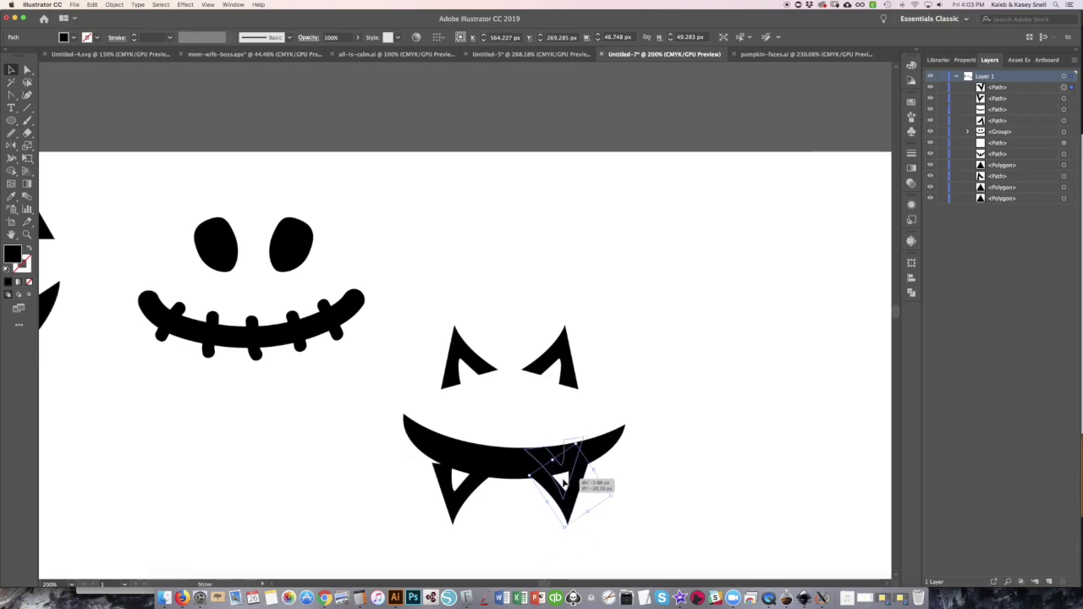
{"action": "left_click_drag", "start_coordinate": [569, 508], "coordinate": [562, 475]}
Shorten the left fang by dragging its top anchor down.
{"action": "key", "text": "a"}
{"action": "left_click", "coordinate": [558, 429]}
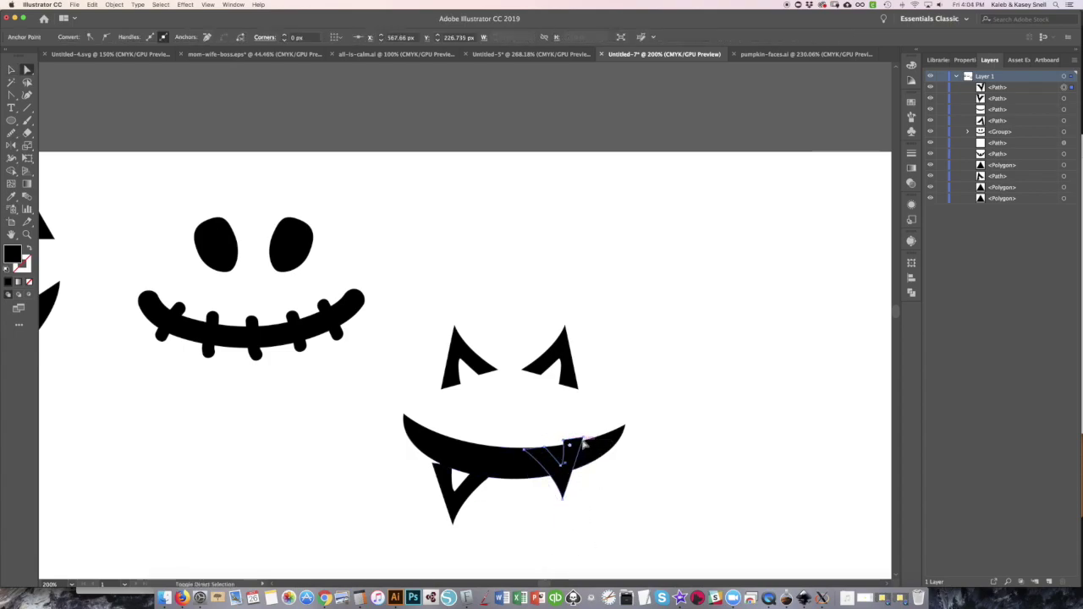
{"action": "left_click", "coordinate": [541, 457]}
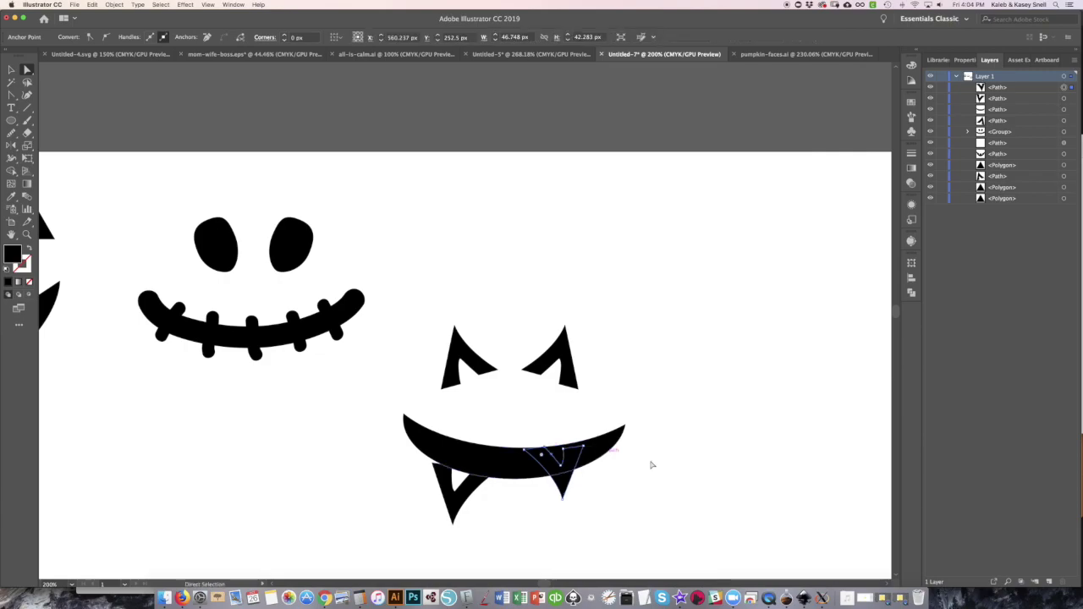
{"action": "key", "text": "v"}
{"action": "left_click_drag", "start_coordinate": [450, 506], "coordinate": [562, 479]}
{"action": "key", "text": "ctrl+z"}
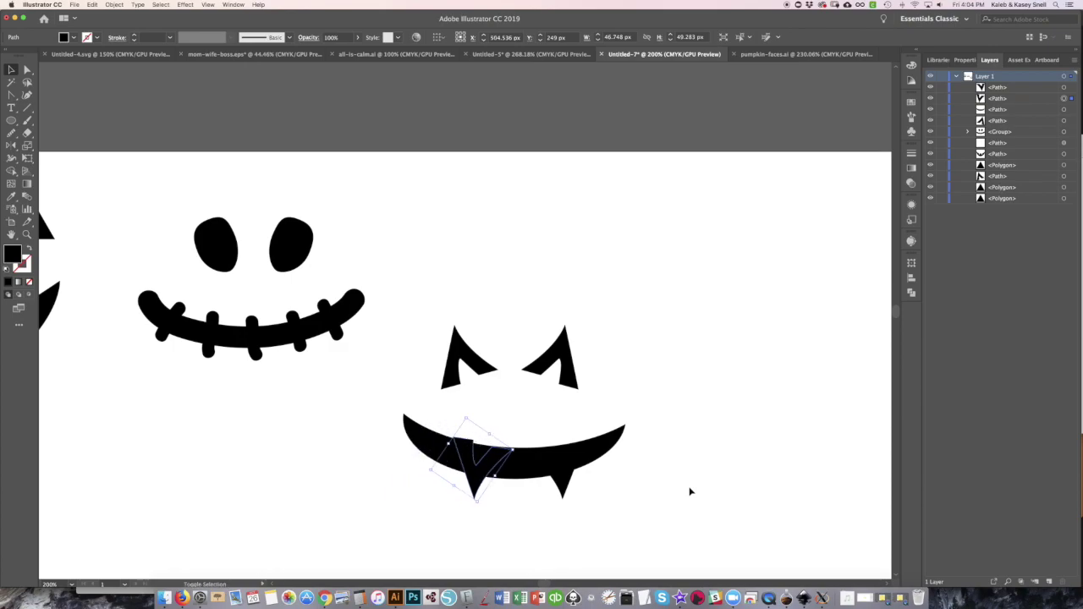
{"action": "key", "text": "a"}
{"action": "left_click", "coordinate": [466, 442]}
{"action": "left_click_drag", "start_coordinate": [466, 442], "coordinate": [465, 456]}
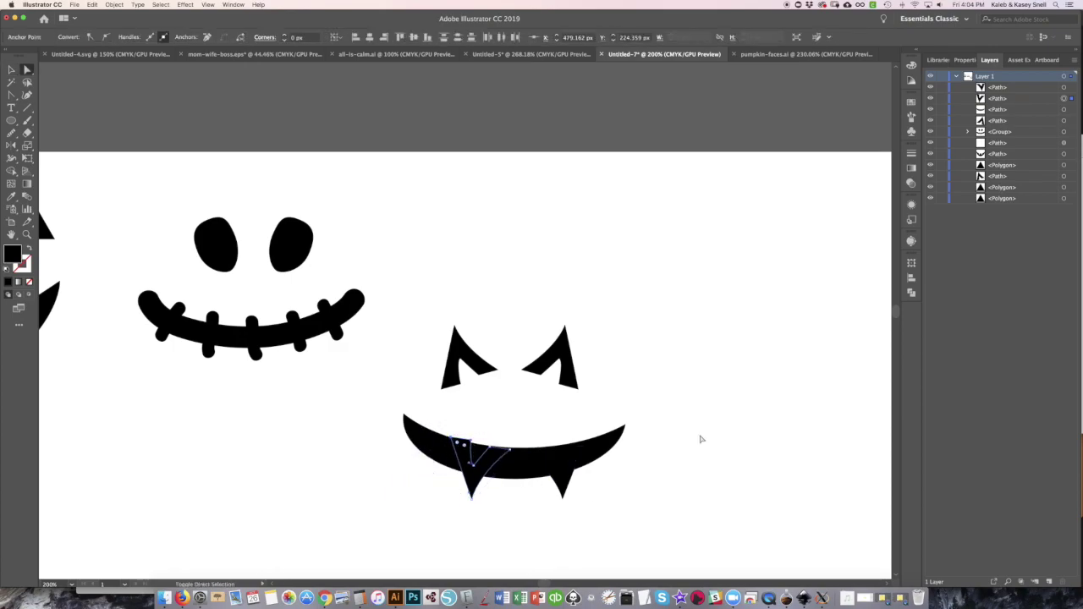
Unite the crescent mouth and both fangs into one shape with Pathfinder.
{"action": "key", "text": "v"}
{"action": "left_click_drag", "start_coordinate": [657, 498], "coordinate": [399, 448]}
{"action": "left_click", "coordinate": [912, 292]}
{"action": "left_click", "coordinate": [782, 286]}
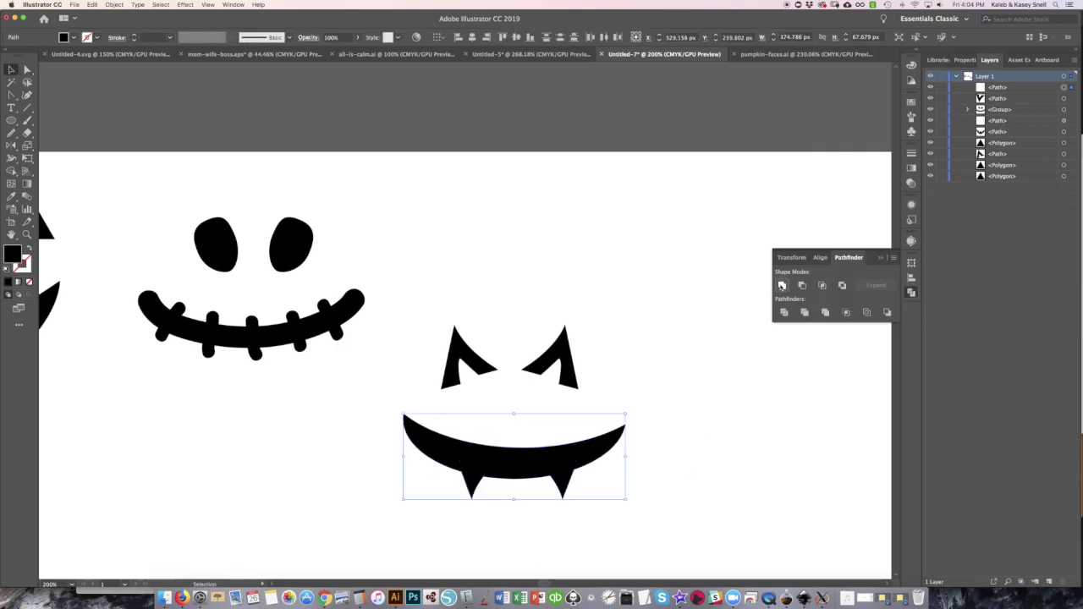
Nudge the merged mouth up slightly and stretch its right tip outward.
{"action": "left_click", "coordinate": [630, 385]}
{"action": "left_click_drag", "start_coordinate": [523, 473], "coordinate": [520, 463]}
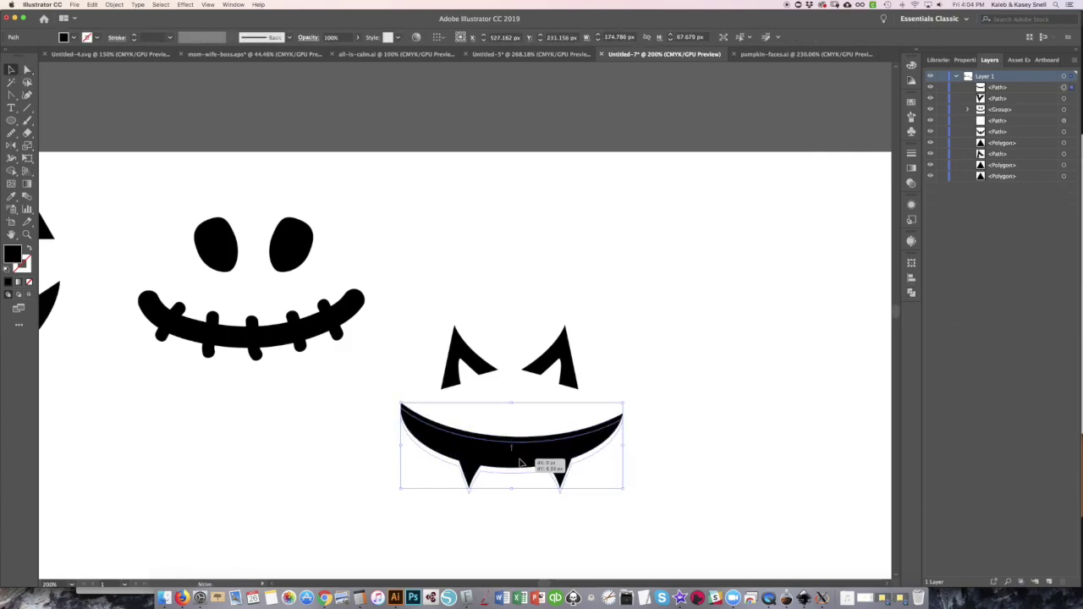
{"action": "key", "text": "a"}
{"action": "left_click", "coordinate": [520, 444]}
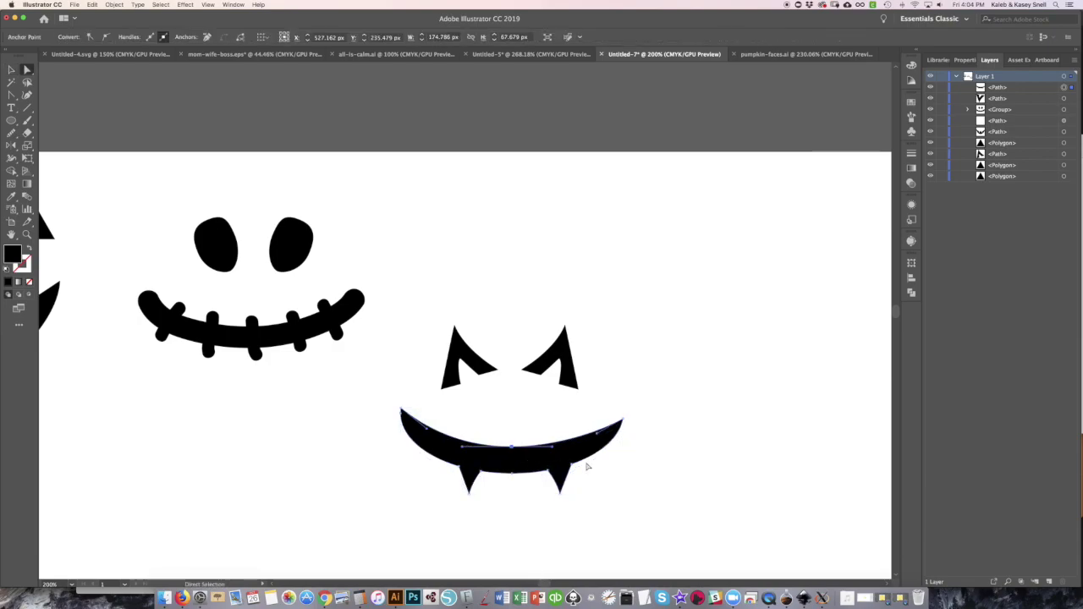
{"action": "left_click_drag", "start_coordinate": [624, 419], "coordinate": [648, 418]}
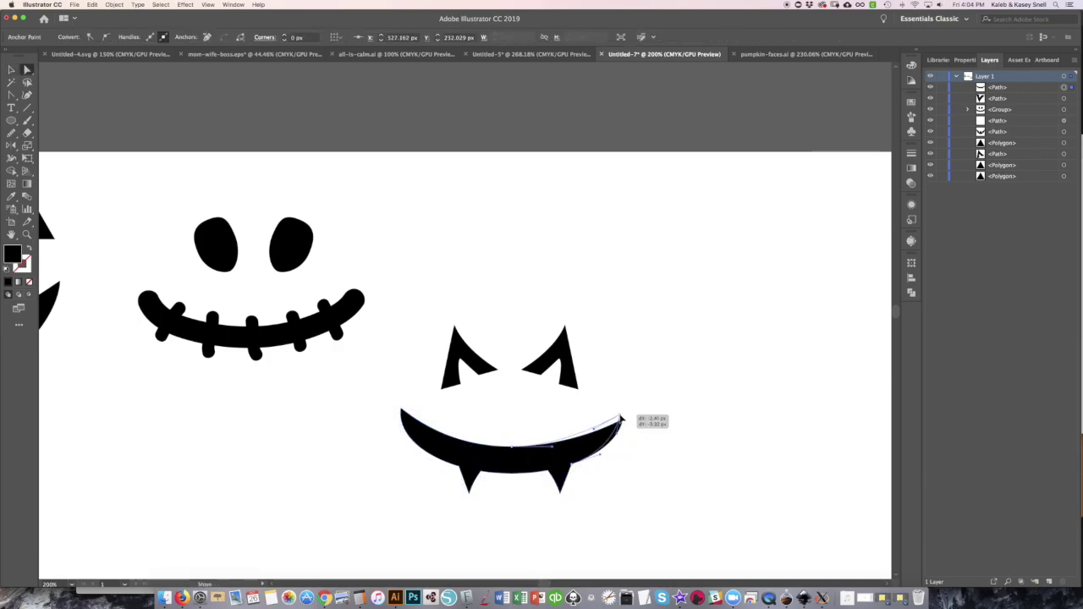
Move the eyes and mouth upward together, then reselect the mouth shape.
{"action": "left_click", "coordinate": [427, 471]}
{"action": "left_click_drag", "start_coordinate": [697, 514], "coordinate": [407, 297]}
{"action": "left_click_drag", "start_coordinate": [474, 466], "coordinate": [473, 344]}
{"action": "left_click", "coordinate": [645, 413]}
{"action": "left_click_drag", "start_coordinate": [642, 423], "coordinate": [605, 355]}
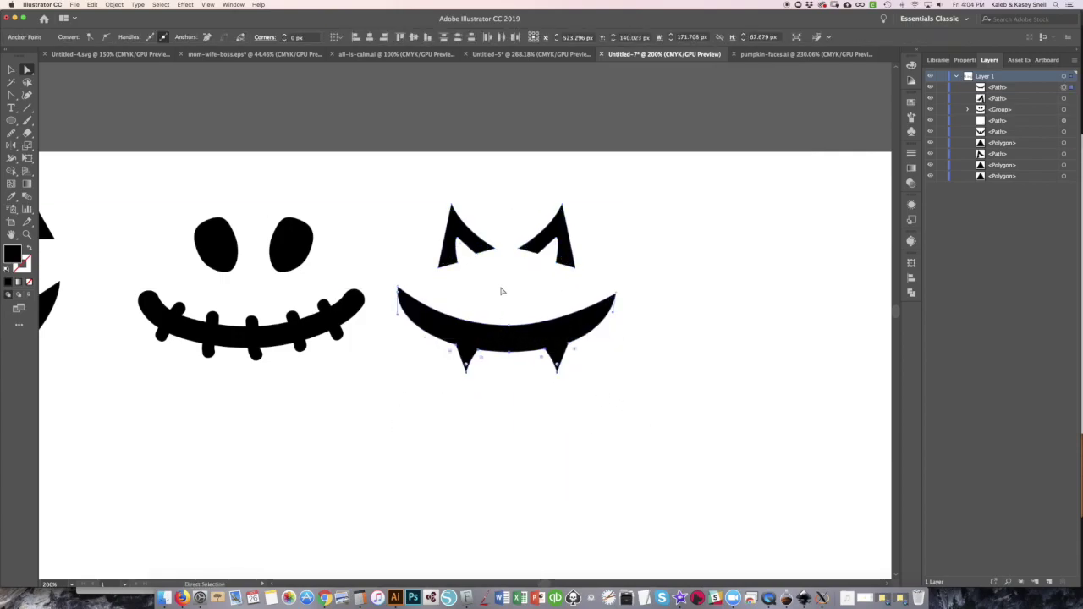
{"action": "key", "text": "r"}
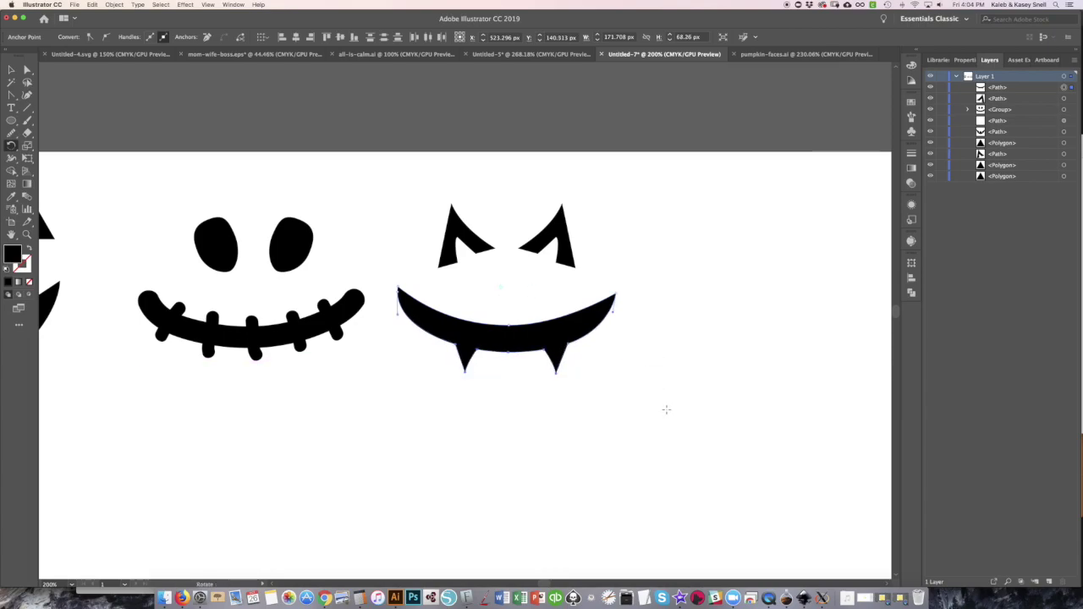
{"action": "key", "text": "v"}
{"action": "left_click", "coordinate": [668, 414]}
{"action": "left_click", "coordinate": [566, 340]}
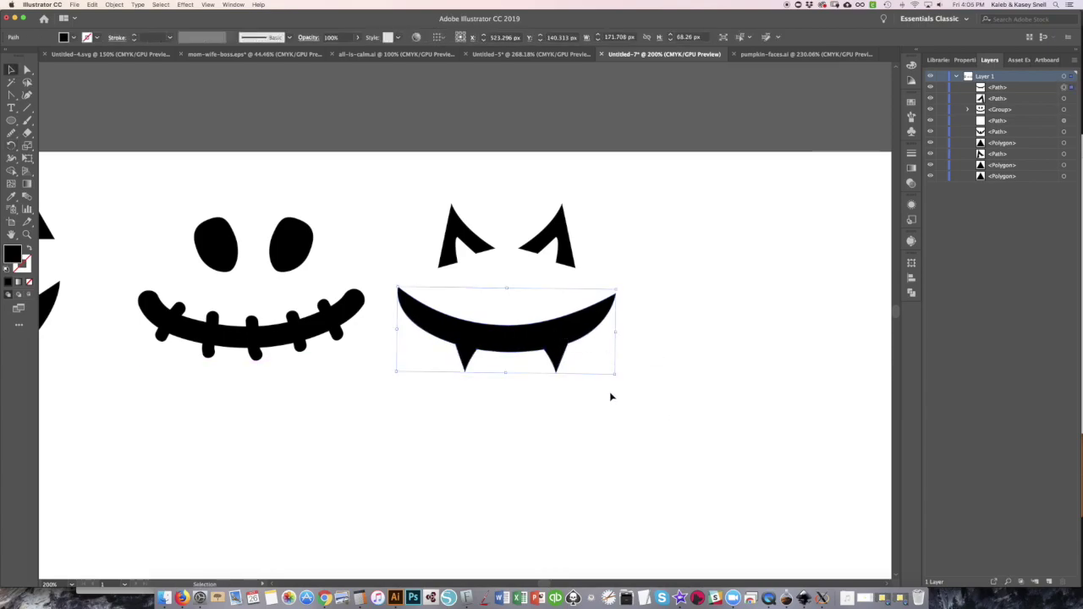
{"action": "key", "text": "r"}
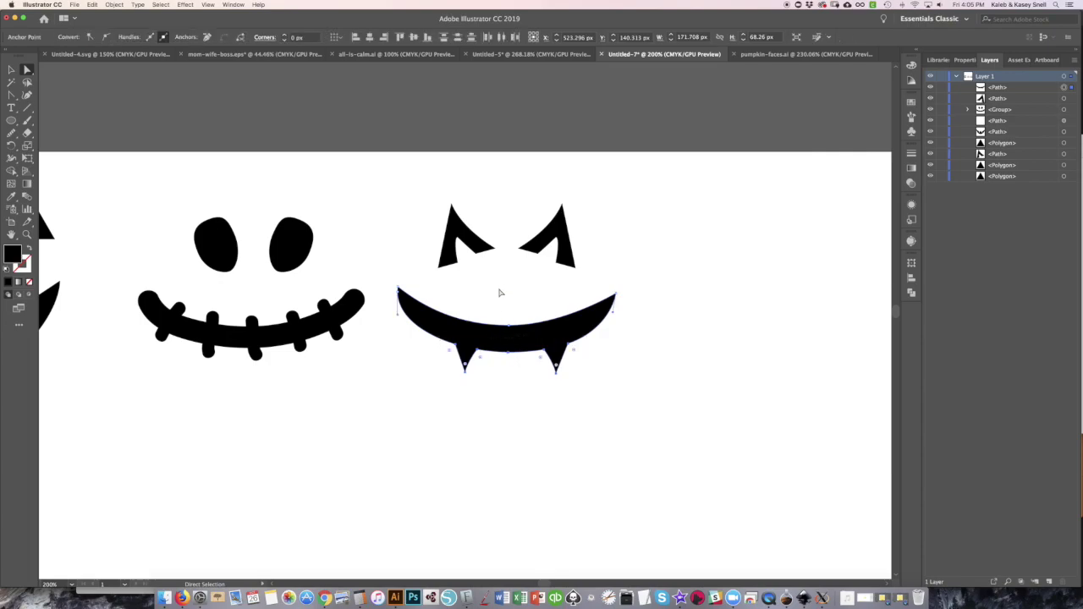
{"action": "key", "text": "a"}
Select the mouth's corner anchors and drag a direction handle to smooth its curve.
{"action": "mouse_move", "coordinate": [584, 391]}
{"action": "left_mouse_down"}
{"action": "mouse_move", "coordinate": [510, 352]}
{"action": "mouse_move", "coordinate": [546, 376]}
{"action": "left_mouse_up"}
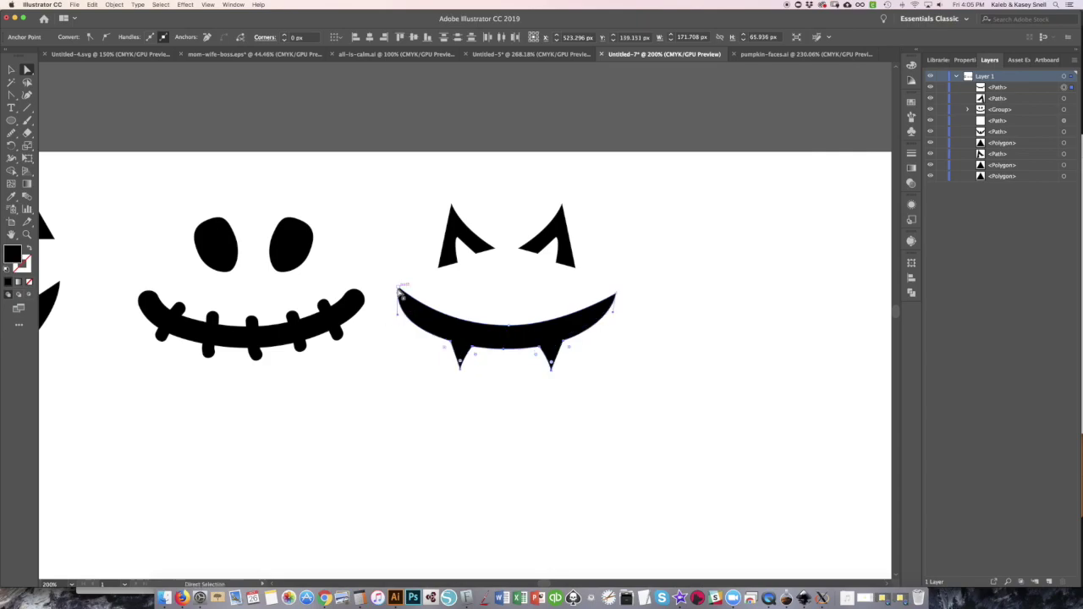
{"action": "left_click", "coordinate": [446, 345]}
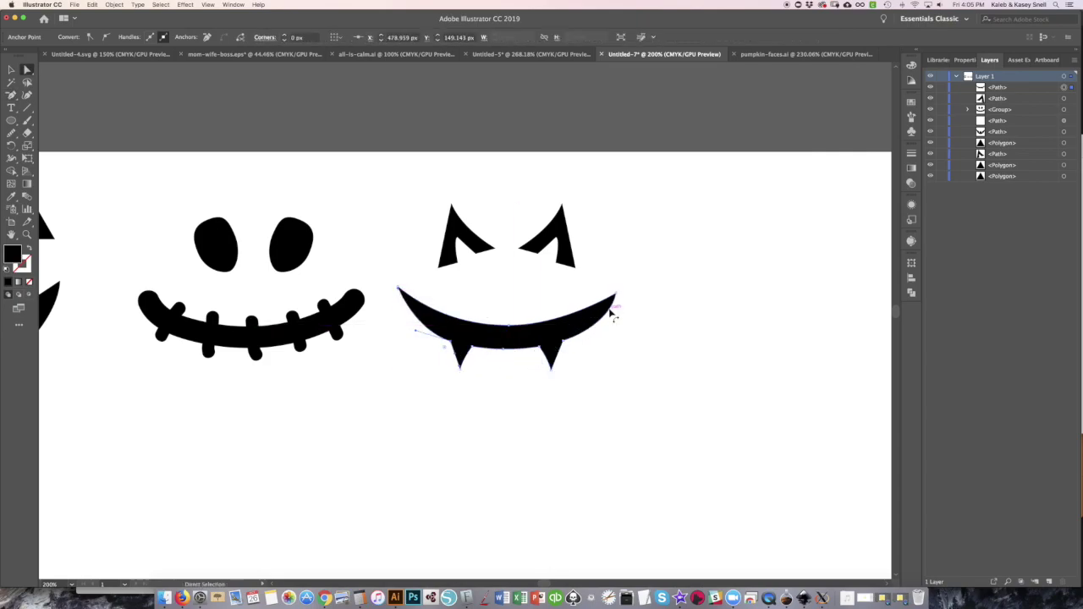
{"action": "left_click_drag", "start_coordinate": [658, 310], "coordinate": [615, 291]}
{"action": "left_click_drag", "start_coordinate": [447, 283], "coordinate": [396, 301]}
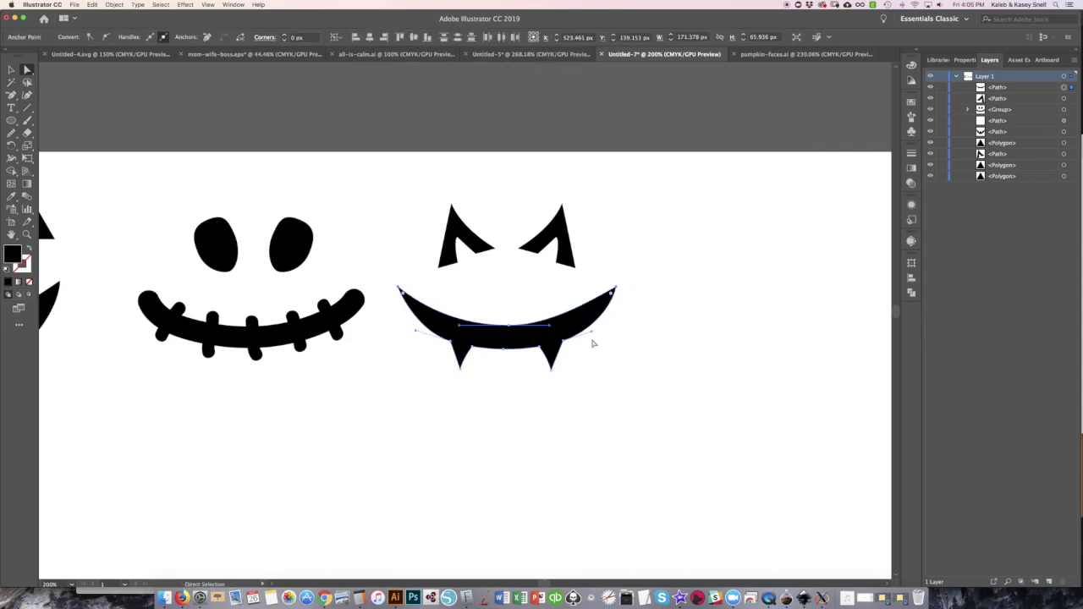
{"action": "mouse_move", "coordinate": [552, 332]}
{"action": "left_mouse_down"}
{"action": "mouse_move", "coordinate": [565, 330]}
{"action": "mouse_move", "coordinate": [514, 346]}
{"action": "left_mouse_up"}
{"action": "left_click", "coordinate": [512, 340]}
{"action": "left_click", "coordinate": [638, 413]}
Zoom out, select the first face's toothy mouth, and rotate it slightly.
{"action": "left_click_drag", "start_coordinate": [409, 161], "coordinate": [604, 288]}
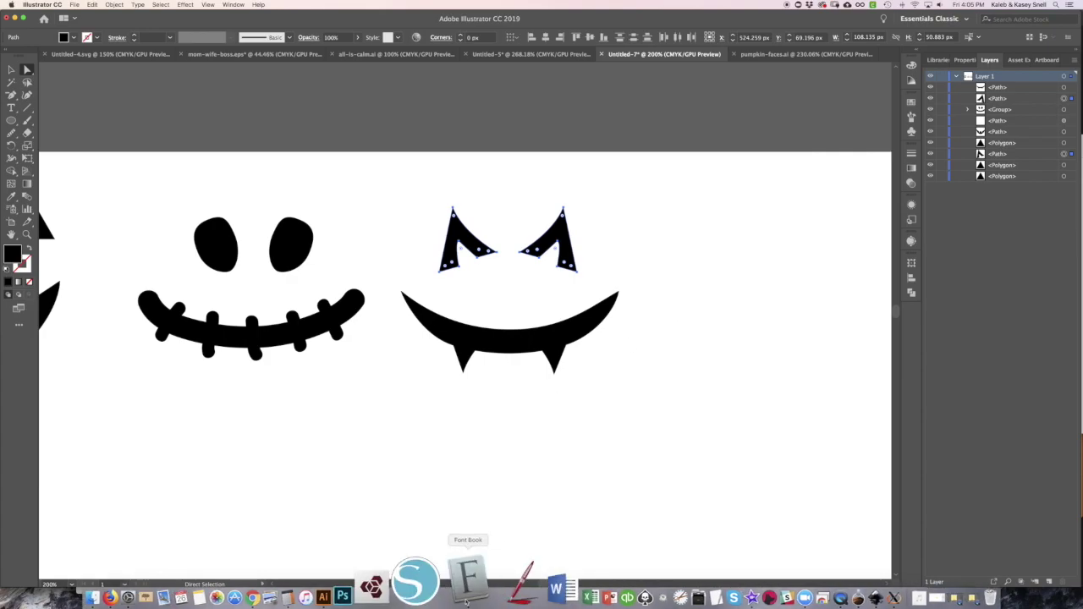
{"action": "left_click", "coordinate": [551, 498]}
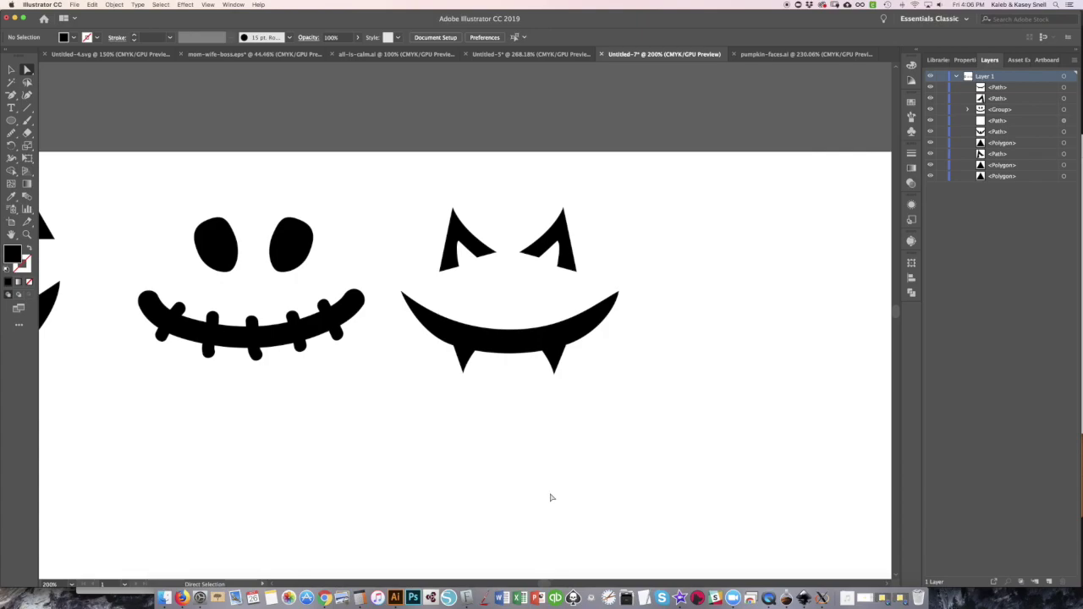
{"action": "scroll", "coordinate": [550, 498], "scroll_direction": "down", "scroll_amount": 3}
{"action": "left_click", "coordinate": [248, 421]}
{"action": "key", "text": "r"}
{"action": "left_click_drag", "start_coordinate": [292, 415], "coordinate": [283, 430]}
{"action": "key", "text": "v"}
Rotate the toothy mouth level and place a copy to the right as the fourth mouth.
{"action": "key", "text": "r"}
{"action": "left_click_drag", "start_coordinate": [310, 459], "coordinate": [314, 473]}
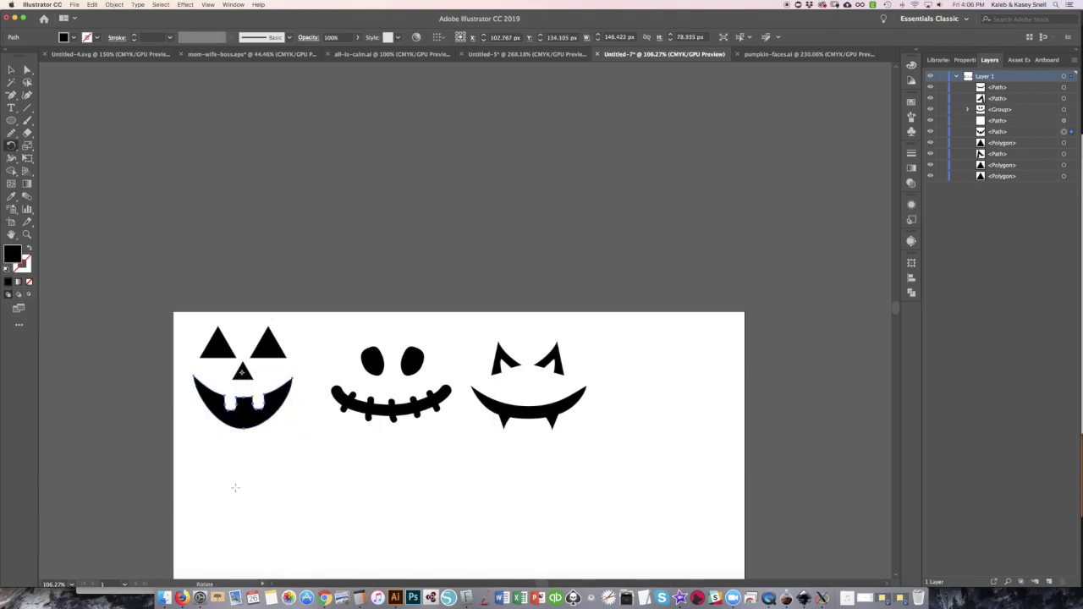
{"action": "key", "text": "v"}
{"action": "mouse_move", "coordinate": [270, 410]}
{"action": "left_mouse_down"}
{"action": "mouse_move", "coordinate": [491, 330]}
{"action": "mouse_move", "coordinate": [669, 439]}
{"action": "mouse_move", "coordinate": [666, 425]}
{"action": "left_mouse_up"}
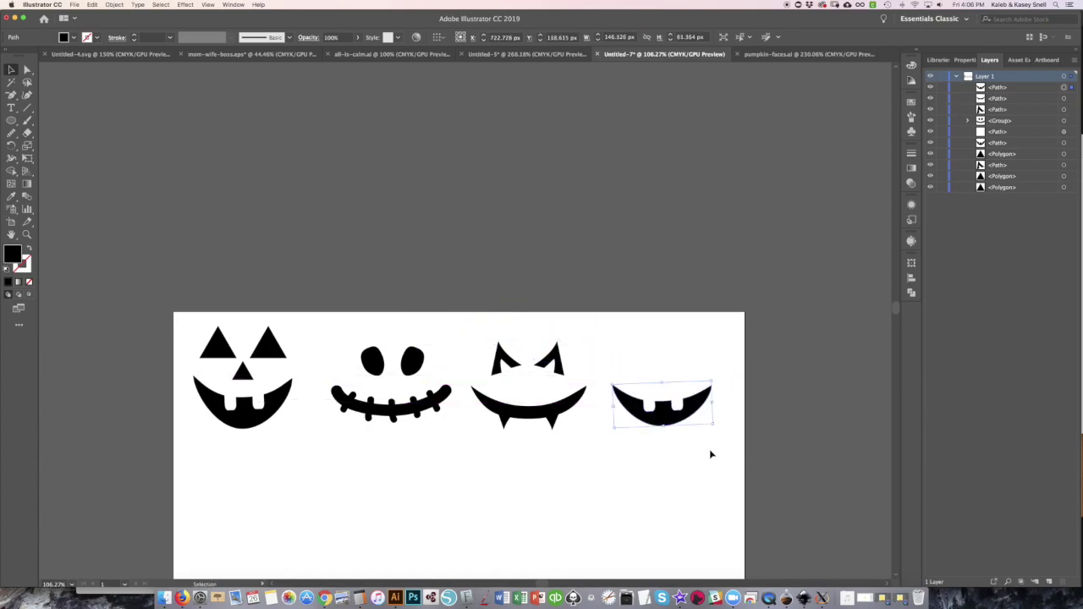
{"action": "left_click_drag", "start_coordinate": [11, 120], "coordinate": [85, 133]}
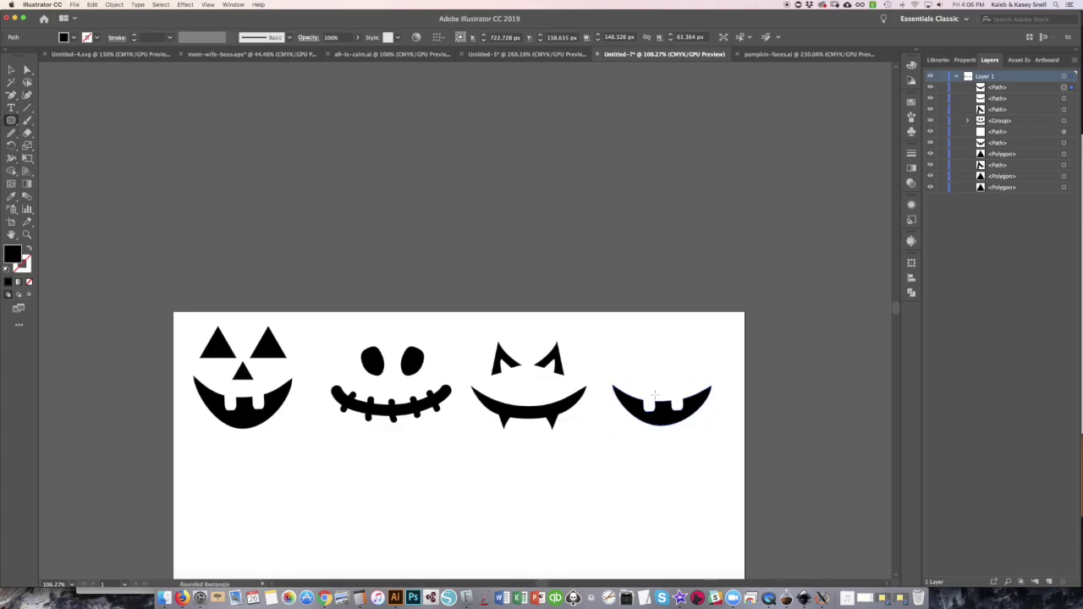
Draw a small rounded-rectangle tooth with 2 px corner radius and tilt it at the mouth's left end.
{"action": "left_click_drag", "start_coordinate": [643, 389], "coordinate": [658, 416]}
{"action": "key", "text": "v"}
{"action": "key", "text": "super+equal"}
{"action": "key", "text": "super+equal"}
{"action": "key", "text": "super+equal"}
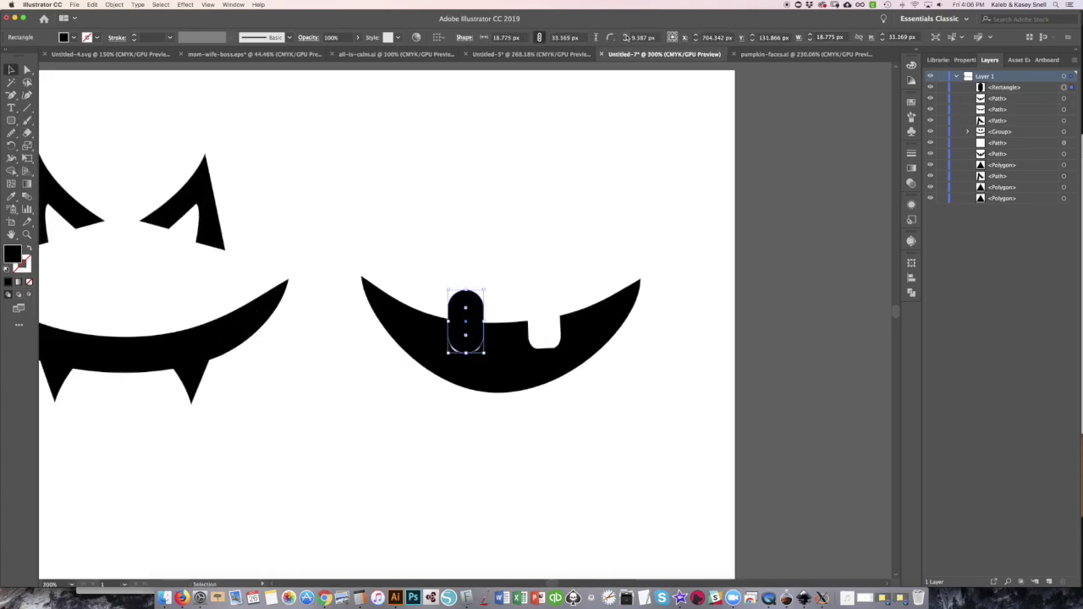
{"action": "left_click", "coordinate": [626, 37]}
{"action": "type", "text": "2"}
{"action": "key", "text": "Return"}
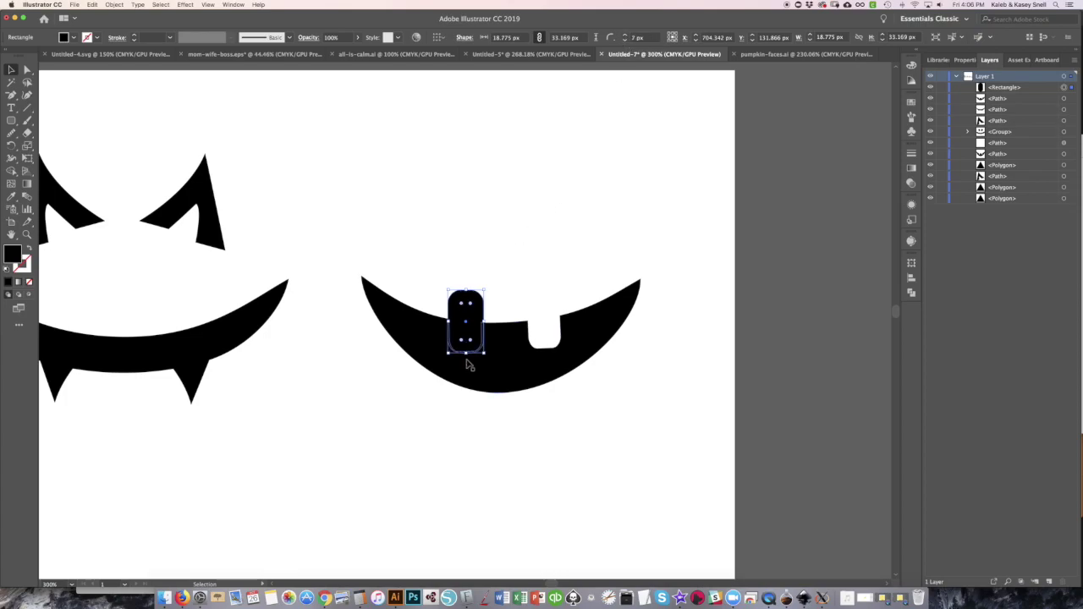
{"action": "left_click_drag", "start_coordinate": [475, 355], "coordinate": [427, 327]}
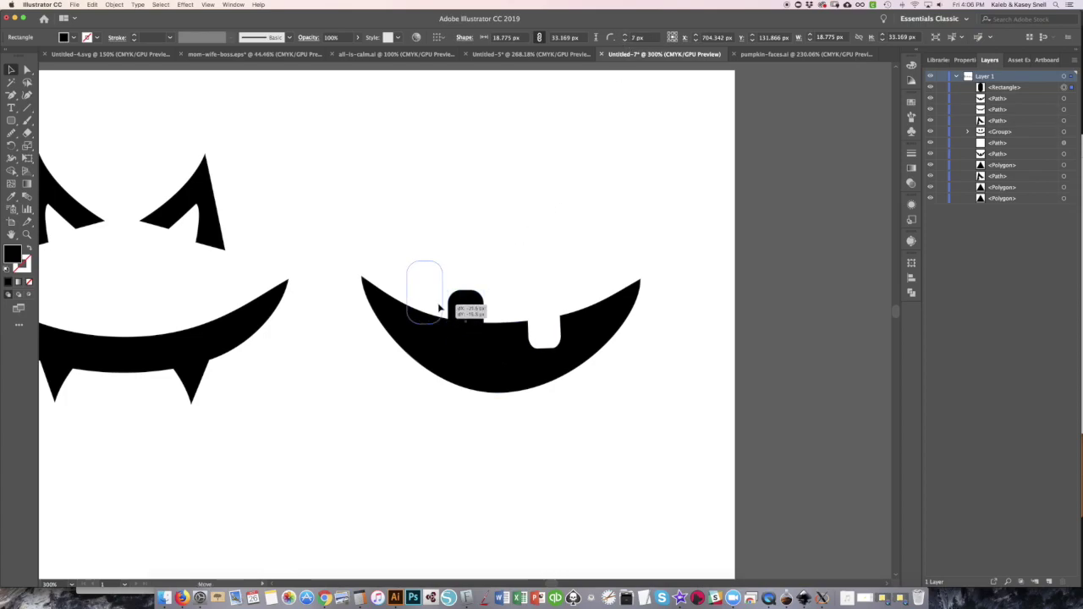
{"action": "left_click_drag", "start_coordinate": [439, 259], "coordinate": [451, 321]}
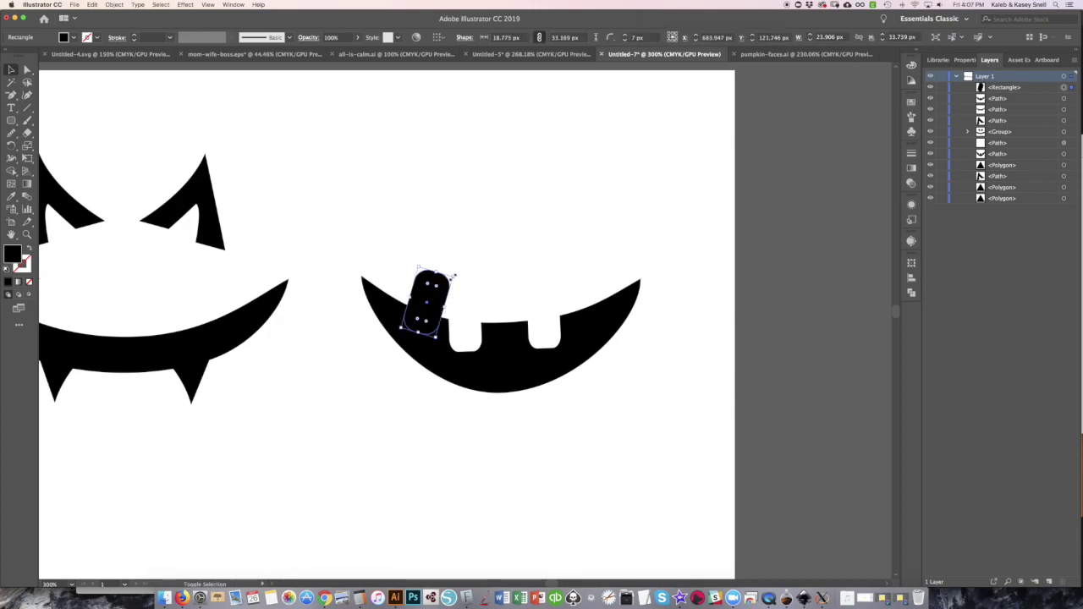
Delete the anchor points of both tooth notches to smooth the fourth mouth's edge.
{"action": "key", "text": "a"}
{"action": "left_click", "coordinate": [503, 360]}
{"action": "key", "text": "minus"}
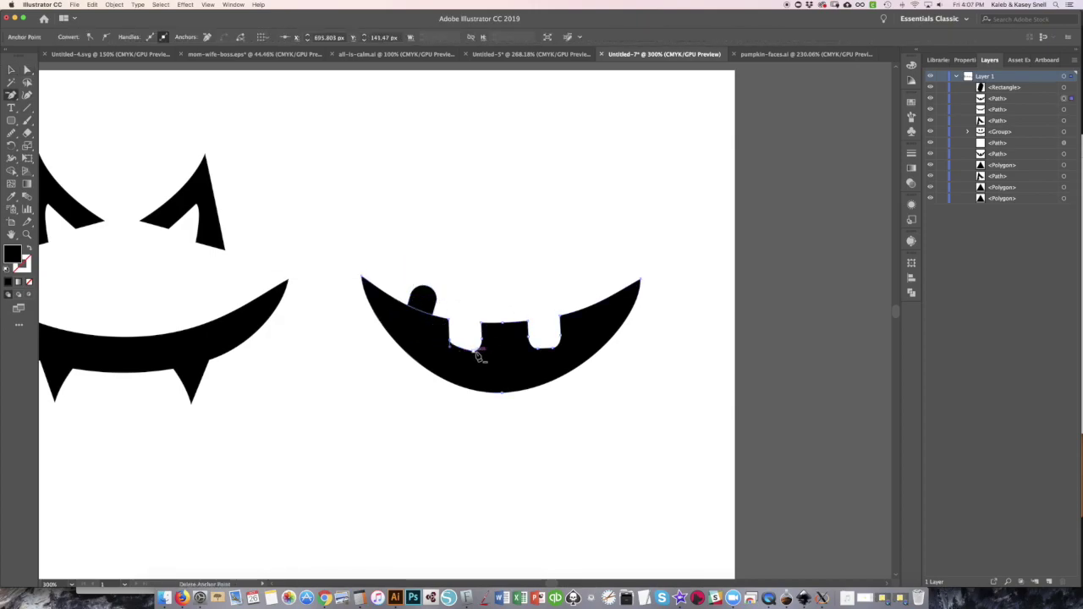
{"action": "left_click", "coordinate": [451, 347]}
{"action": "left_click", "coordinate": [480, 347]}
{"action": "left_click", "coordinate": [449, 323]}
{"action": "left_click", "coordinate": [481, 324]}
{"action": "left_click", "coordinate": [558, 347]}
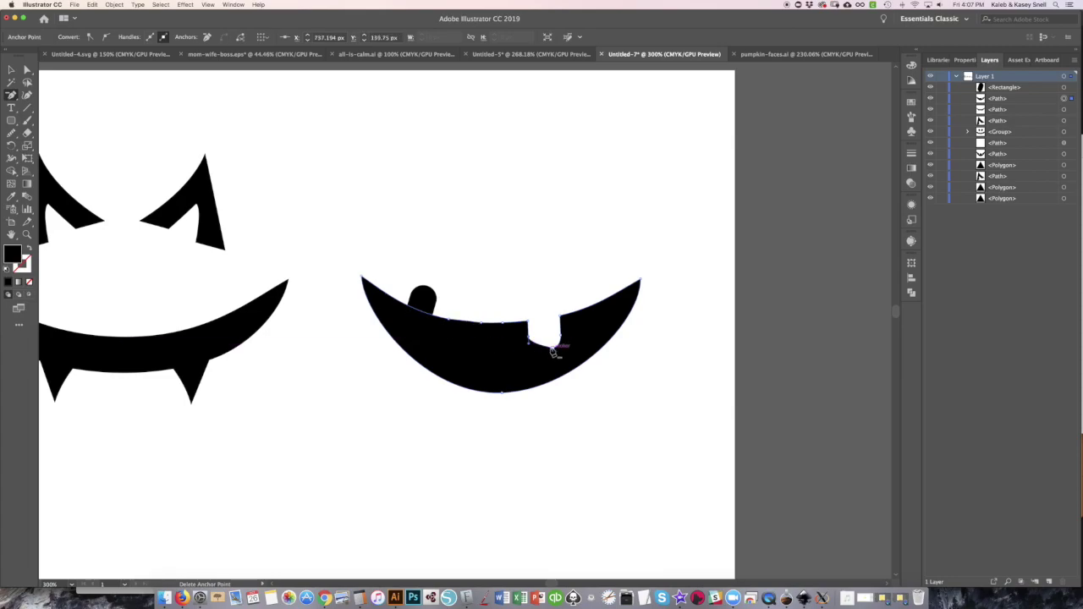
{"action": "left_click", "coordinate": [530, 339]}
{"action": "left_click", "coordinate": [561, 340]}
Set the tooth's corner radius to 7 px and place a rotated copy at the mouth's right end.
{"action": "key", "text": "v"}
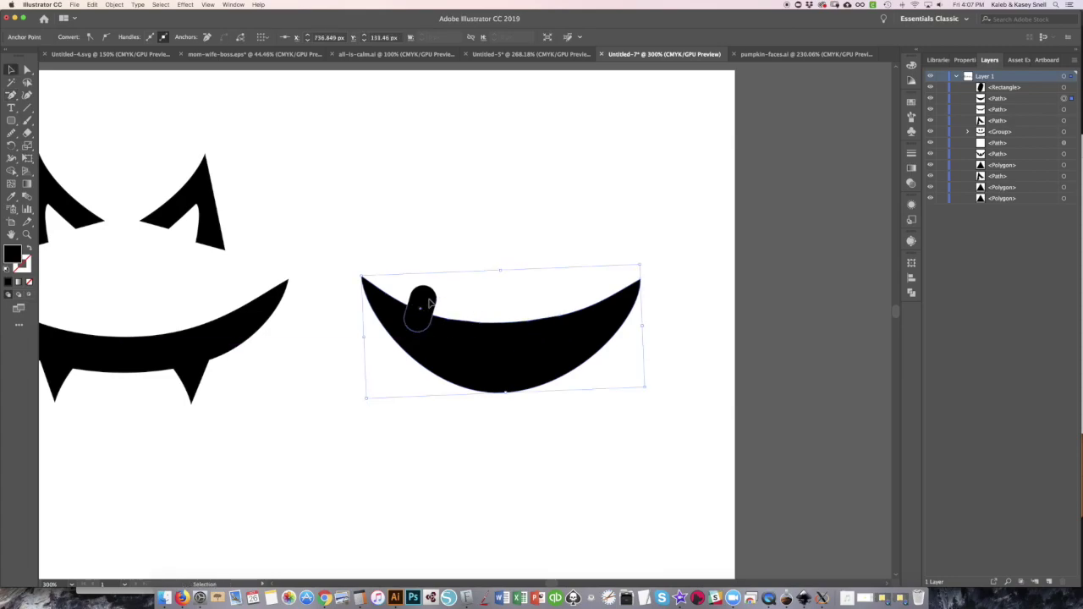
{"action": "left_click", "coordinate": [423, 301]}
{"action": "left_click", "coordinate": [624, 41]}
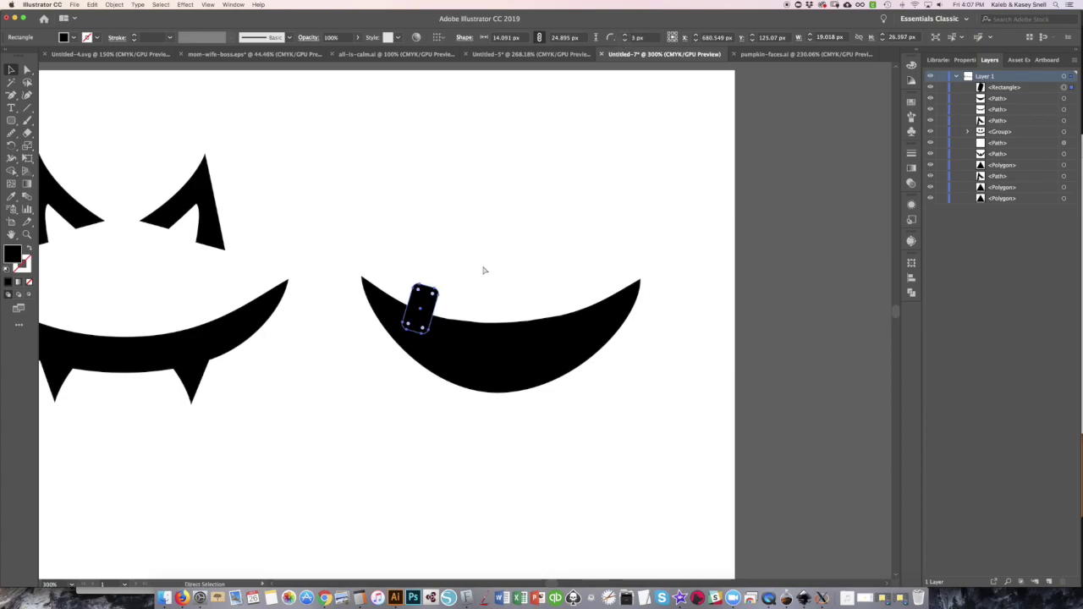
{"action": "key", "text": "super+d"}
{"action": "key", "text": "r"}
{"action": "left_click_drag", "start_coordinate": [624, 382], "coordinate": [439, 438]}
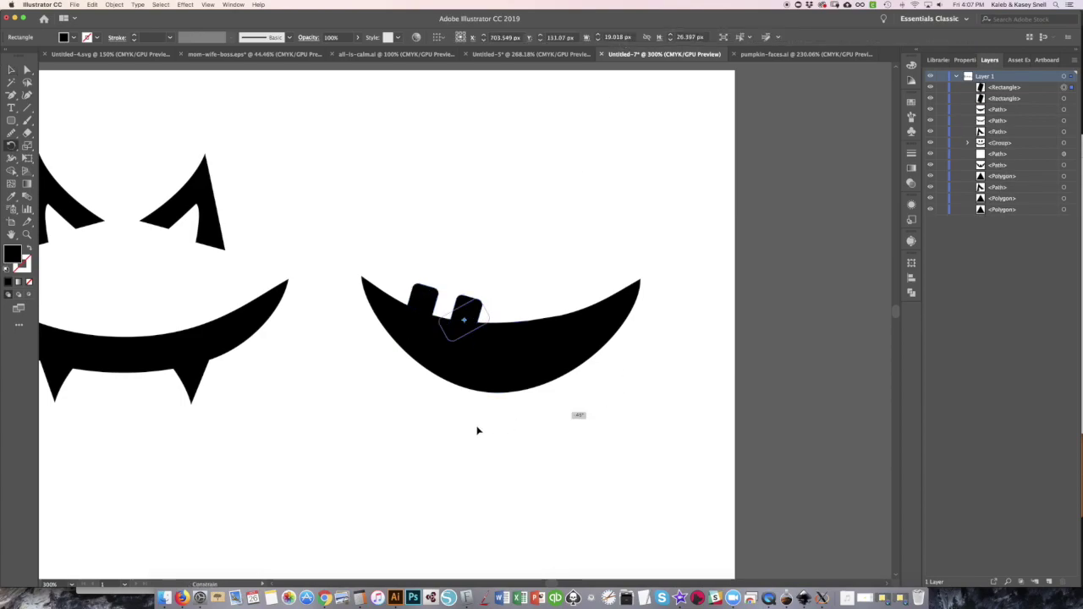
{"action": "key", "text": "v"}
{"action": "left_click_drag", "start_coordinate": [464, 315], "coordinate": [556, 280]}
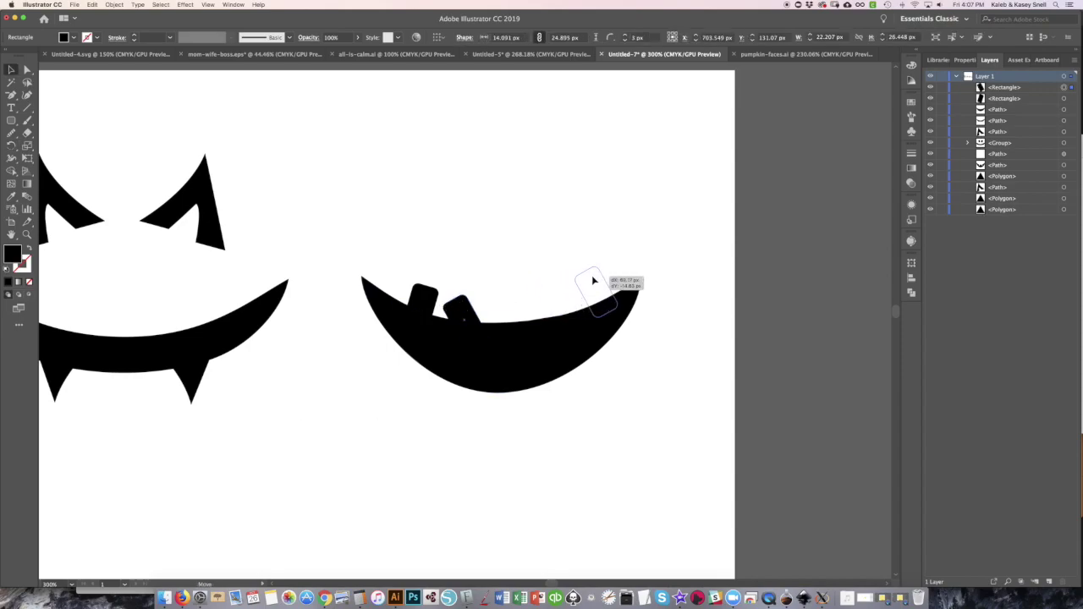
{"action": "mouse_move", "coordinate": [594, 281]}
{"action": "left_mouse_down"}
{"action": "mouse_move", "coordinate": [597, 292]}
{"action": "mouse_move", "coordinate": [497, 303]}
{"action": "left_mouse_up"}
Add an upright middle tooth, fine-tune its angle and position, then drag the teeth copies downward.
{"action": "key", "text": "r"}
{"action": "mouse_move", "coordinate": [614, 430]}
{"action": "left_mouse_down"}
{"action": "mouse_move", "coordinate": [575, 446]}
{"action": "mouse_move", "coordinate": [537, 375]}
{"action": "left_mouse_up"}
{"action": "key", "text": "v"}
{"action": "left_click_drag", "start_coordinate": [508, 315], "coordinate": [527, 310]}
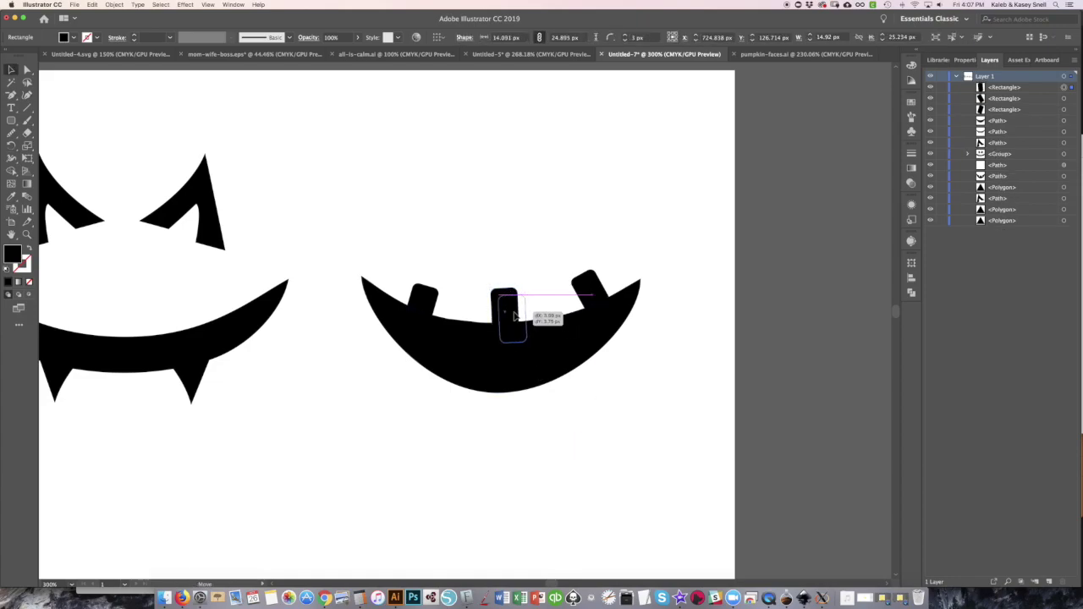
{"action": "left_click", "coordinate": [654, 410]}
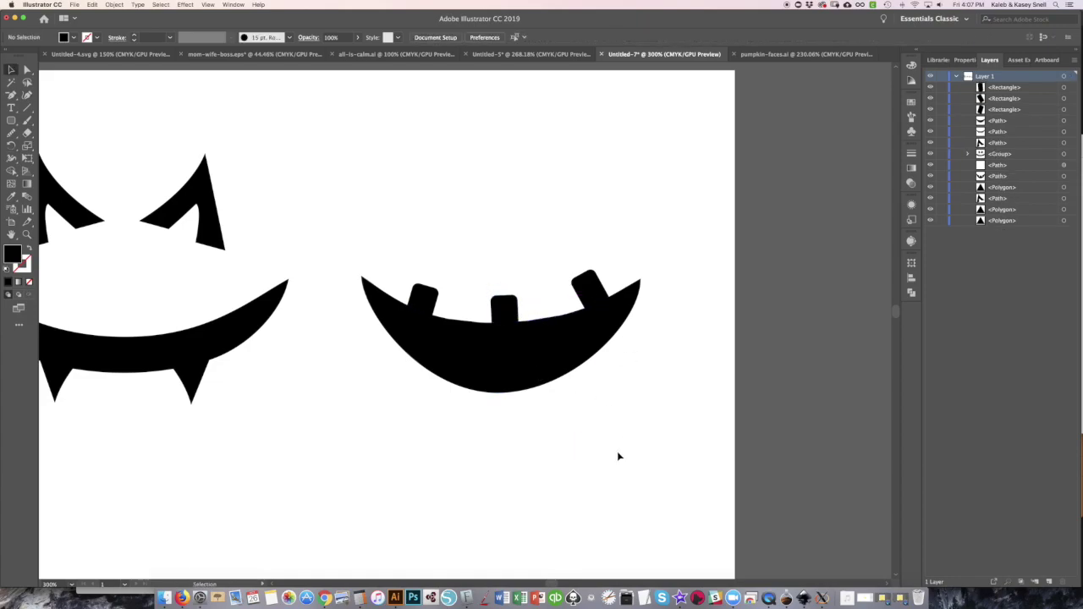
{"action": "left_click_drag", "start_coordinate": [505, 310], "coordinate": [539, 308]}
{"action": "mouse_move", "coordinate": [623, 431]}
{"action": "left_mouse_down"}
{"action": "mouse_move", "coordinate": [658, 457]}
{"action": "mouse_move", "coordinate": [636, 465]}
{"action": "left_mouse_up"}
{"action": "left_click_drag", "start_coordinate": [559, 293], "coordinate": [569, 298]}
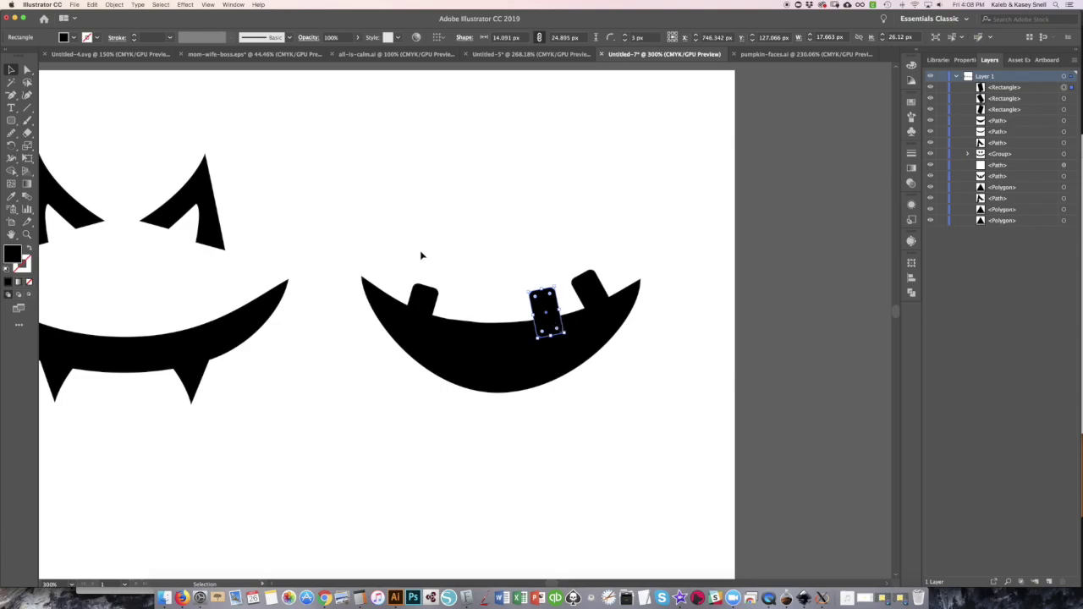
{"action": "mouse_move", "coordinate": [424, 302]}
{"action": "left_mouse_down"}
{"action": "mouse_move", "coordinate": [377, 332]}
{"action": "mouse_move", "coordinate": [444, 442]}
{"action": "mouse_move", "coordinate": [440, 497]}
{"action": "left_mouse_up"}
Rotate the three copied lower teeth and fit them into the bottom of the fourth mouth.
{"action": "key", "text": "r"}
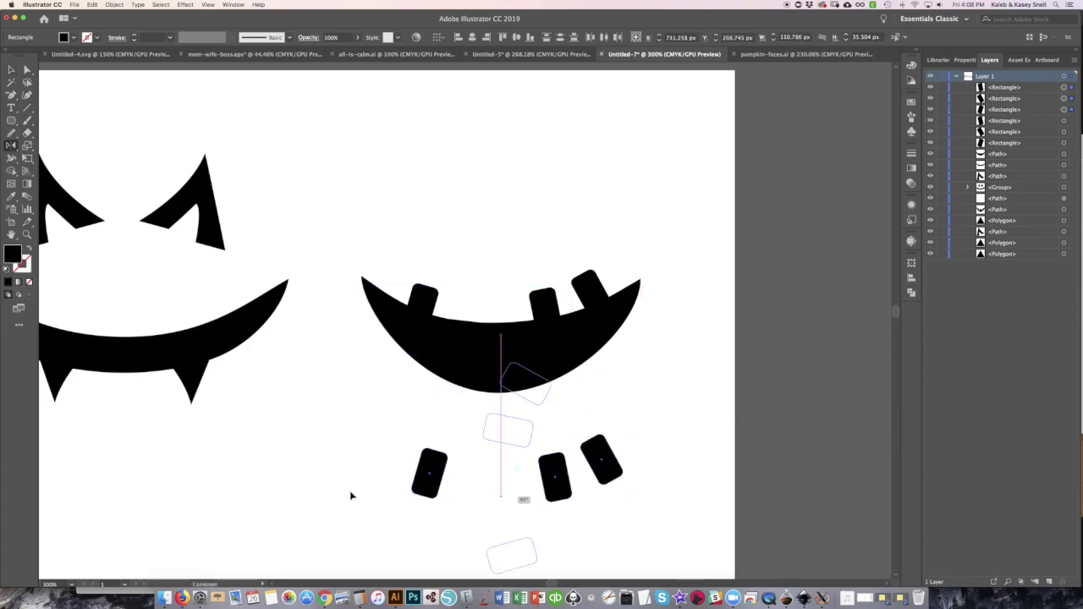
{"action": "left_click_drag", "start_coordinate": [441, 568], "coordinate": [297, 369]}
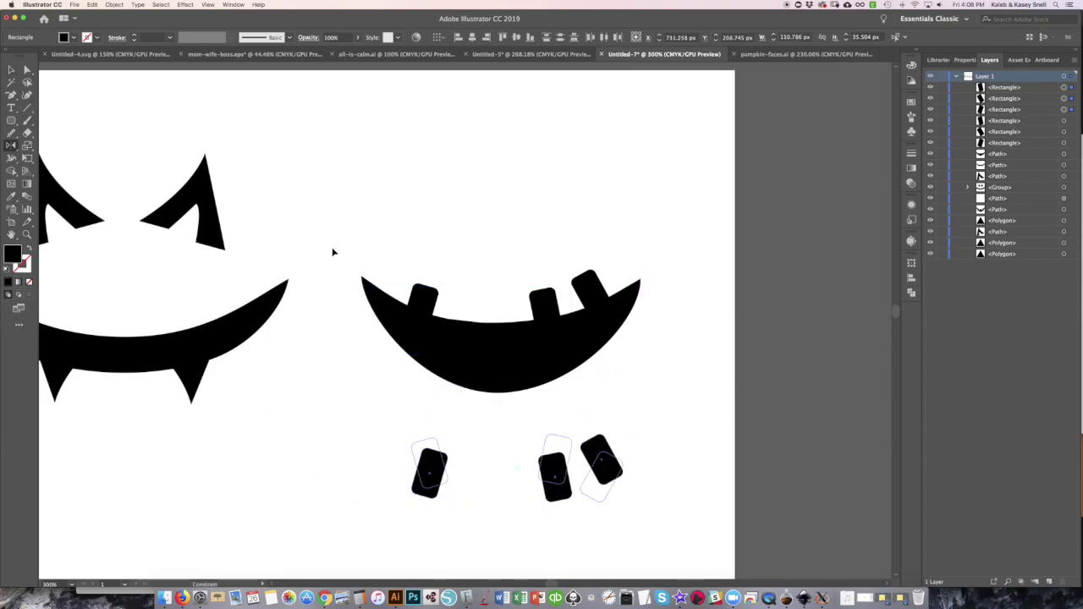
{"action": "left_click_drag", "start_coordinate": [333, 251], "coordinate": [717, 548]}
{"action": "key", "text": "v"}
{"action": "left_click_drag", "start_coordinate": [488, 504], "coordinate": [472, 407]}
{"action": "left_click", "coordinate": [471, 404]}
{"action": "key", "text": "r"}
{"action": "left_click_drag", "start_coordinate": [545, 440], "coordinate": [536, 453]}
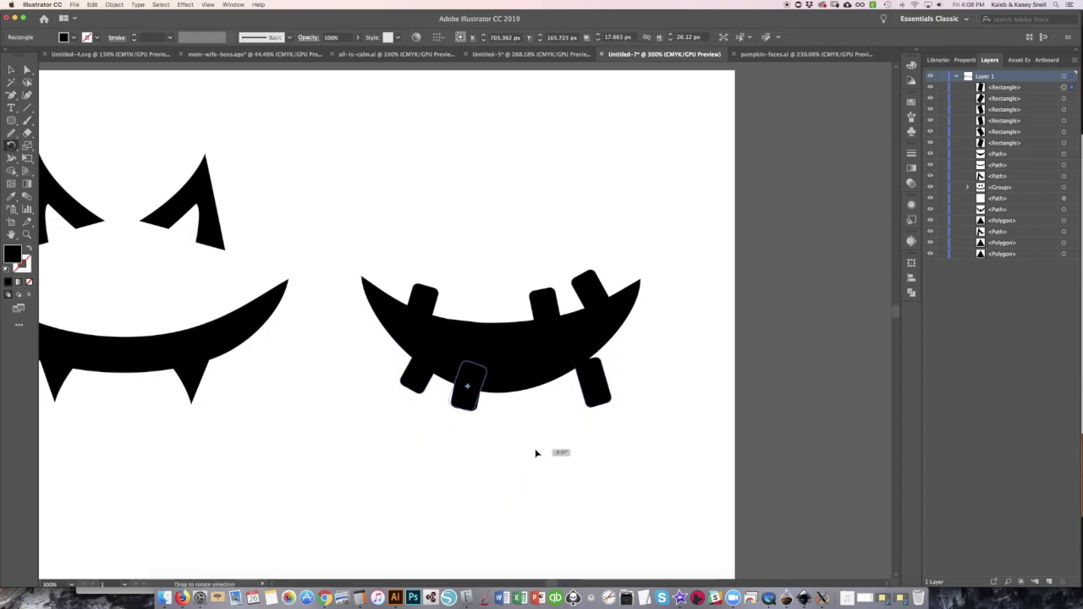
{"action": "left_click", "coordinate": [595, 385], "text": "super"}
{"action": "key", "text": "v"}
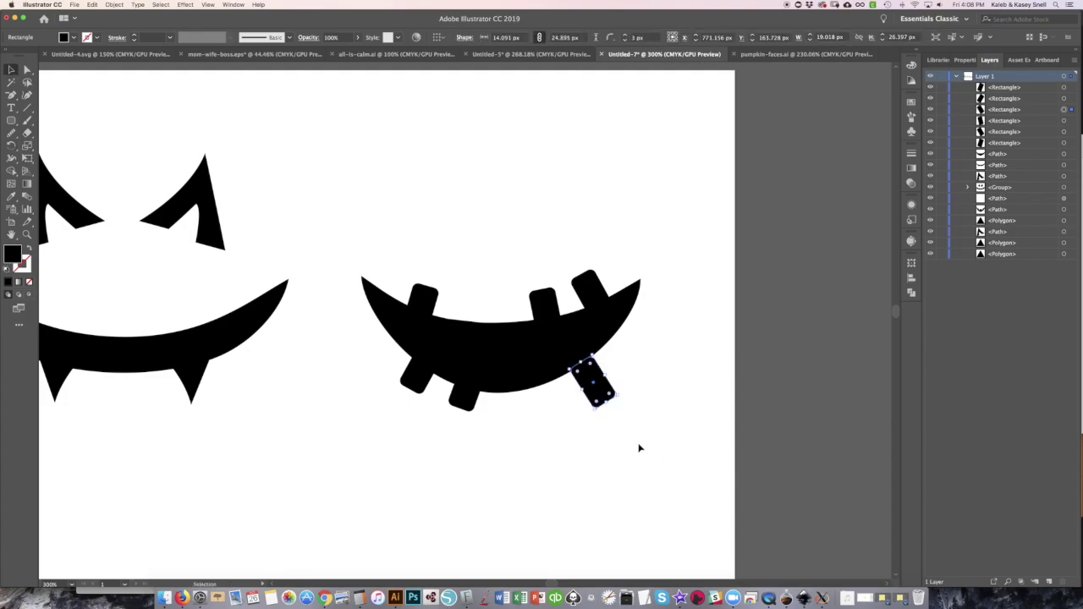
{"action": "left_click_drag", "start_coordinate": [592, 395], "coordinate": [586, 388]}
Fine-tune the tilt of the middle lower tooth.
{"action": "left_click", "coordinate": [529, 405]}
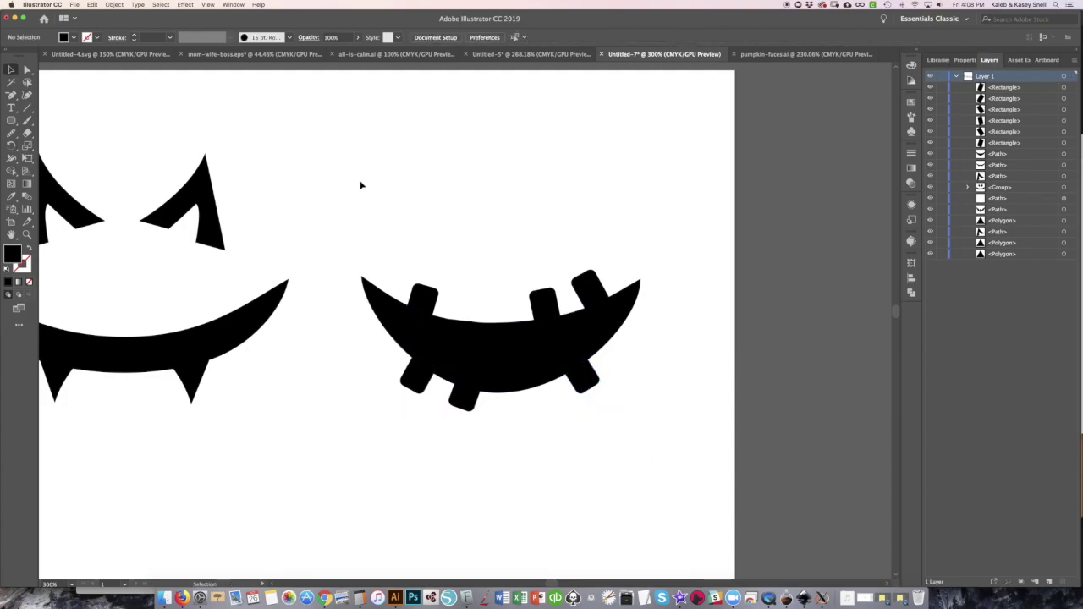
{"action": "left_click_drag", "start_coordinate": [361, 185], "coordinate": [686, 413]}
{"action": "left_click", "coordinate": [468, 397]}
{"action": "key", "text": "r"}
{"action": "mouse_move", "coordinate": [539, 440]}
{"action": "left_mouse_down"}
{"action": "mouse_move", "coordinate": [549, 441]}
{"action": "mouse_move", "coordinate": [526, 440]}
{"action": "left_mouse_up"}
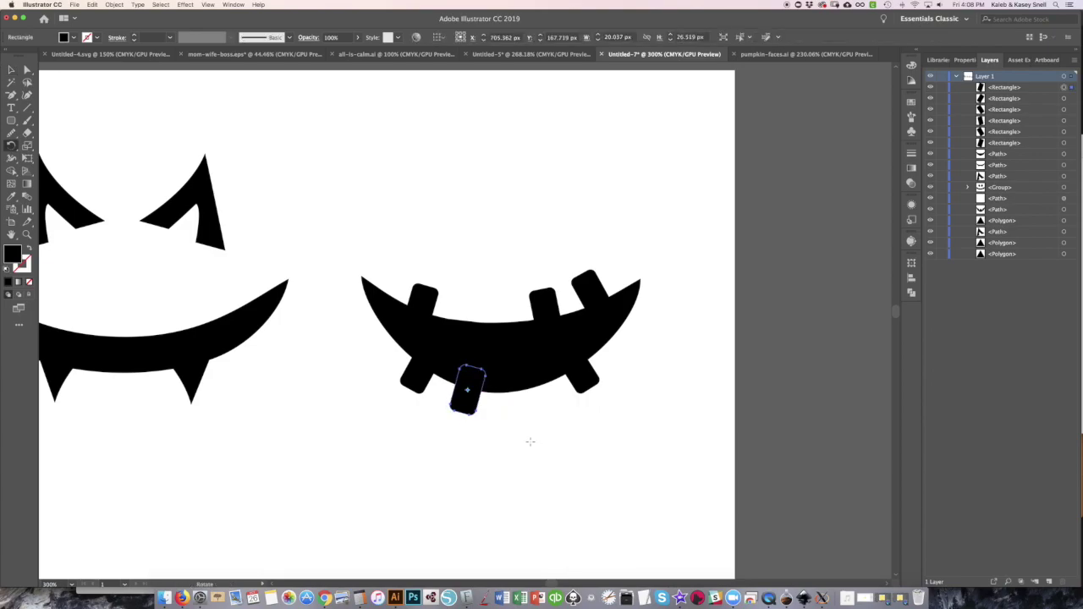
{"action": "key", "text": "v"}
Cut all six teeth out of the mouth with Pathfinder Minus Front.
{"action": "key", "text": "super+a"}
{"action": "left_click", "coordinate": [575, 458]}
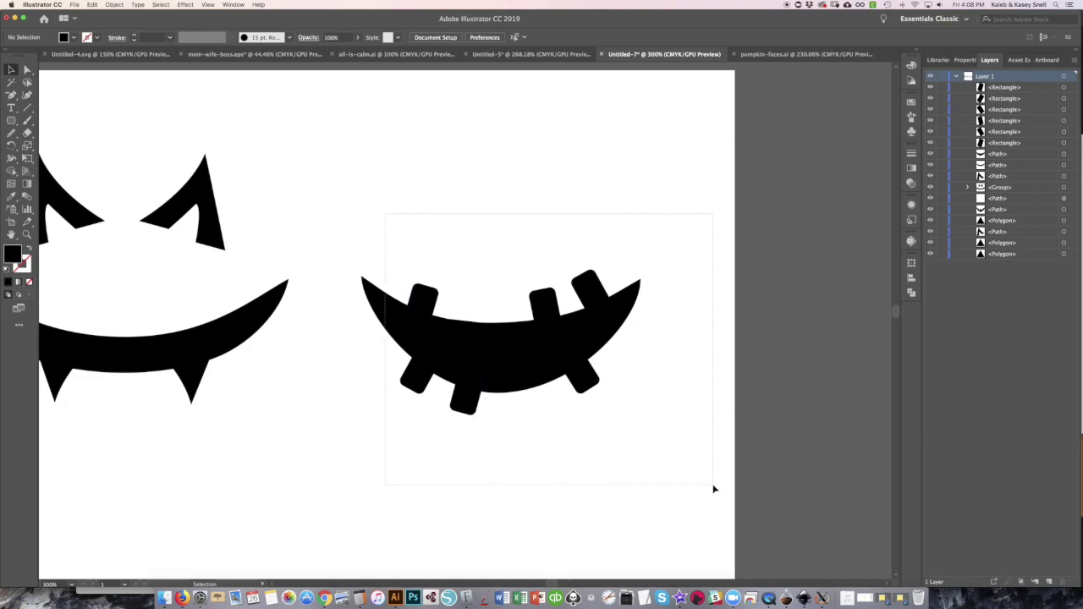
{"action": "left_click", "coordinate": [484, 331]}
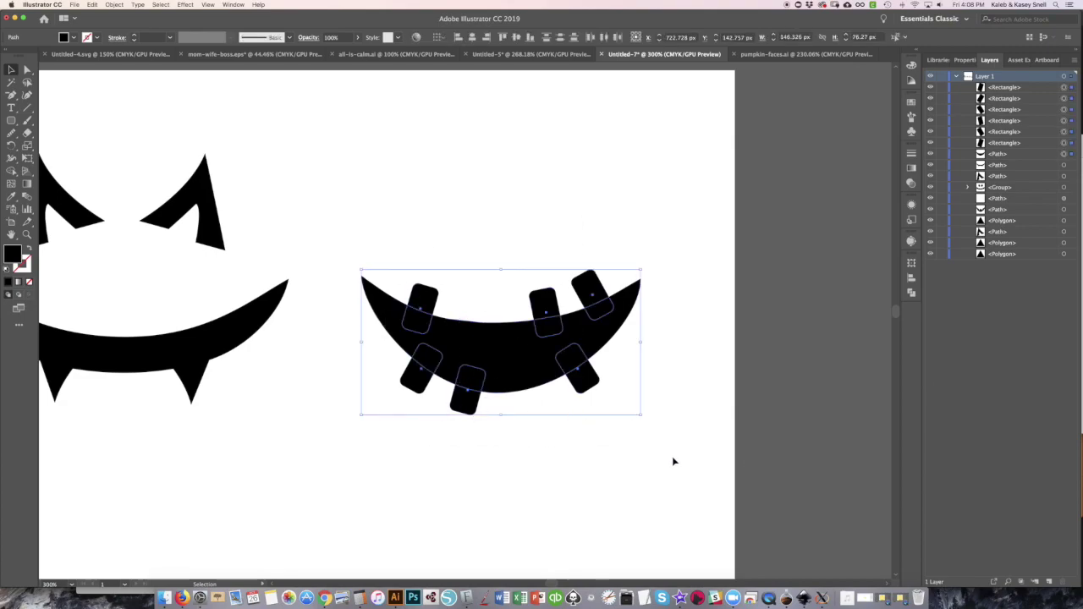
{"action": "left_click", "coordinate": [912, 292]}
{"action": "left_click", "coordinate": [803, 286]}
{"action": "left_click", "coordinate": [515, 489]}
{"action": "scroll", "coordinate": [515, 489], "scroll_direction": "down", "scroll_amount": 5}
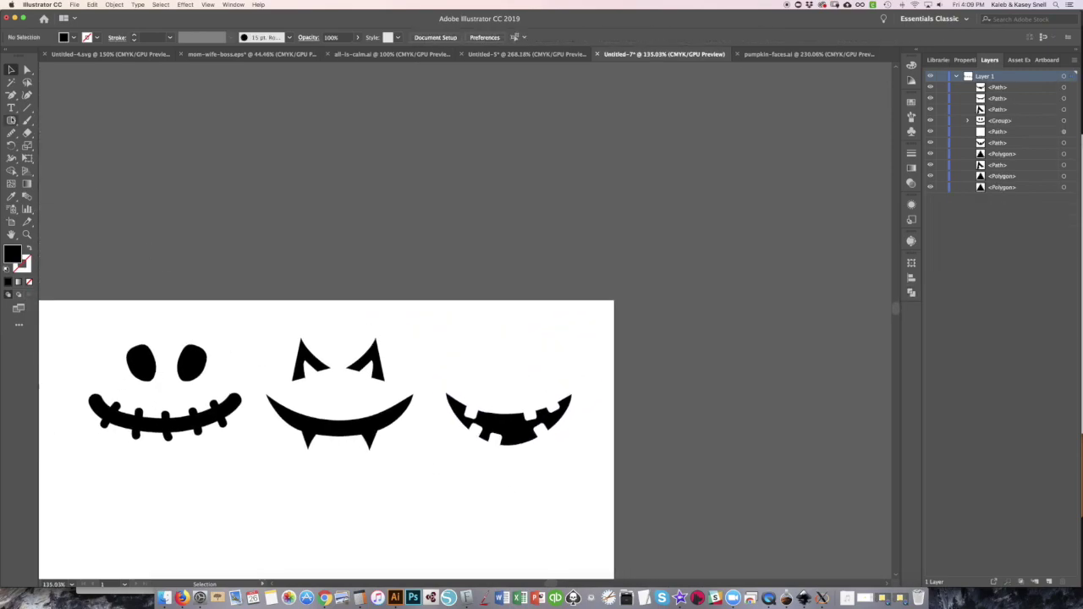
{"action": "left_click_drag", "start_coordinate": [11, 120], "coordinate": [51, 169]}
{"action": "left_click", "coordinate": [484, 370]}
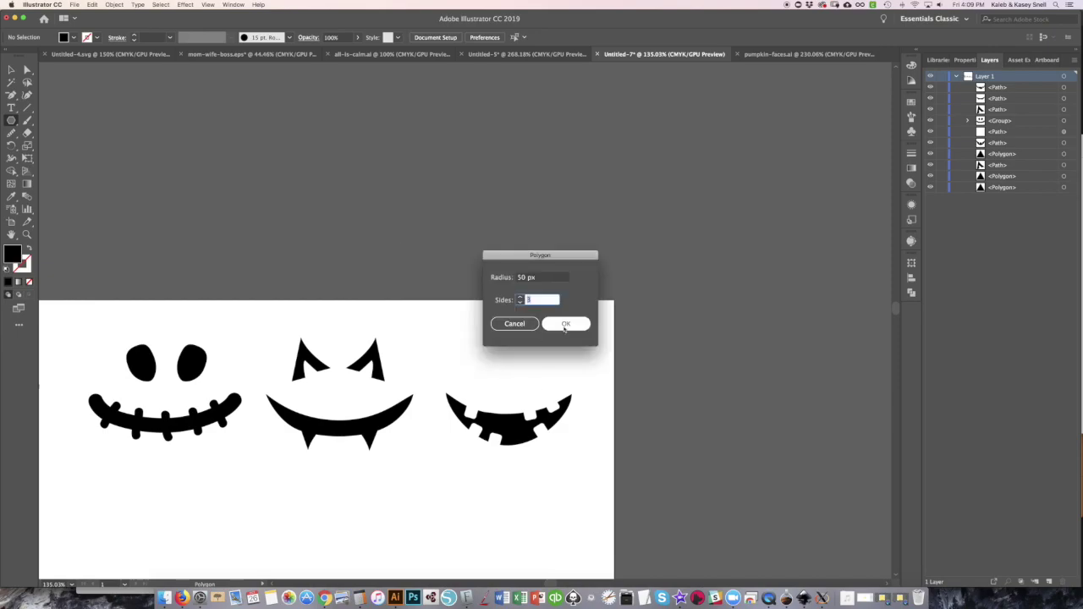
Create a three-sided polygon, tilt it about ten degrees and pull its top point left.
{"action": "left_click", "coordinate": [569, 324]}
{"action": "key", "text": "super+equal"}
{"action": "key", "text": "super+equal"}
{"action": "key", "text": "v"}
{"action": "left_click_drag", "start_coordinate": [523, 373], "coordinate": [480, 338]}
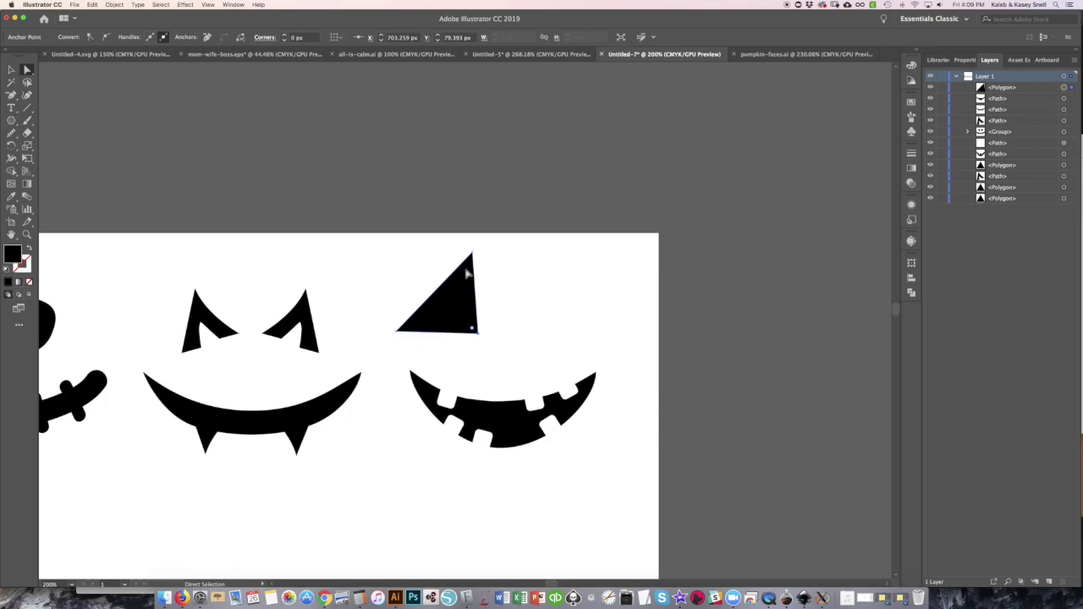
{"action": "left_click_drag", "start_coordinate": [472, 254], "coordinate": [399, 262]}
Round the triangle's lower-left corner and move the eye above the mouth.
{"action": "key", "text": "shift+c"}
{"action": "left_click_drag", "start_coordinate": [397, 333], "coordinate": [410, 346]}
{"action": "key", "text": "v"}
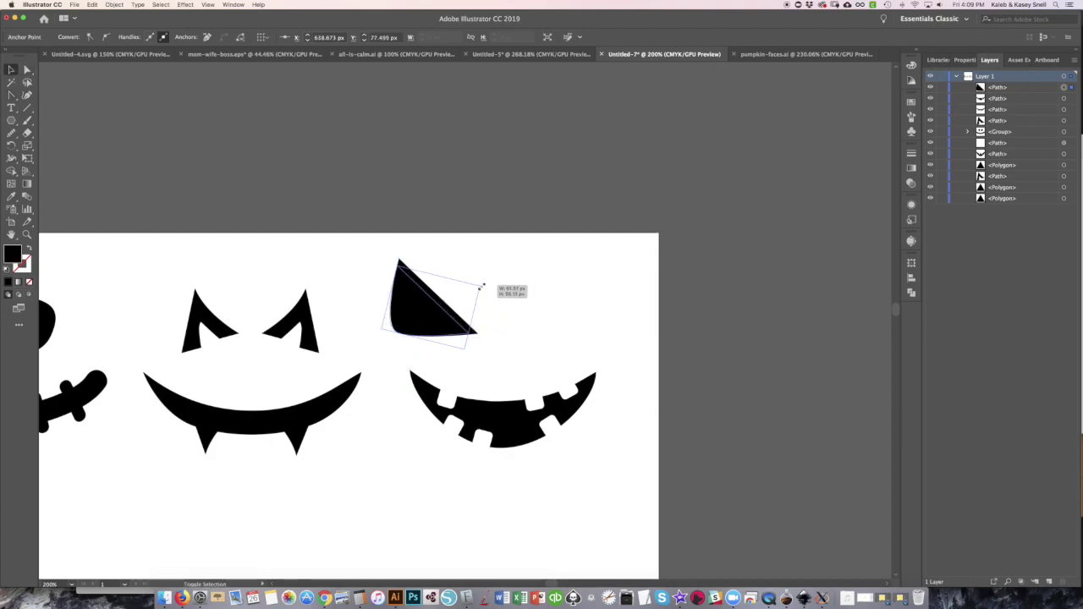
{"action": "left_click_drag", "start_coordinate": [416, 314], "coordinate": [435, 279]}
Duplicate the eye to the right, mirror it horizontally, and set the pair close together.
{"action": "mouse_move", "coordinate": [462, 341]}
{"action": "left_mouse_down"}
{"action": "mouse_move", "coordinate": [451, 337]}
{"action": "mouse_move", "coordinate": [591, 336]}
{"action": "mouse_move", "coordinate": [673, 264]}
{"action": "left_mouse_up"}
{"action": "key", "text": "o"}
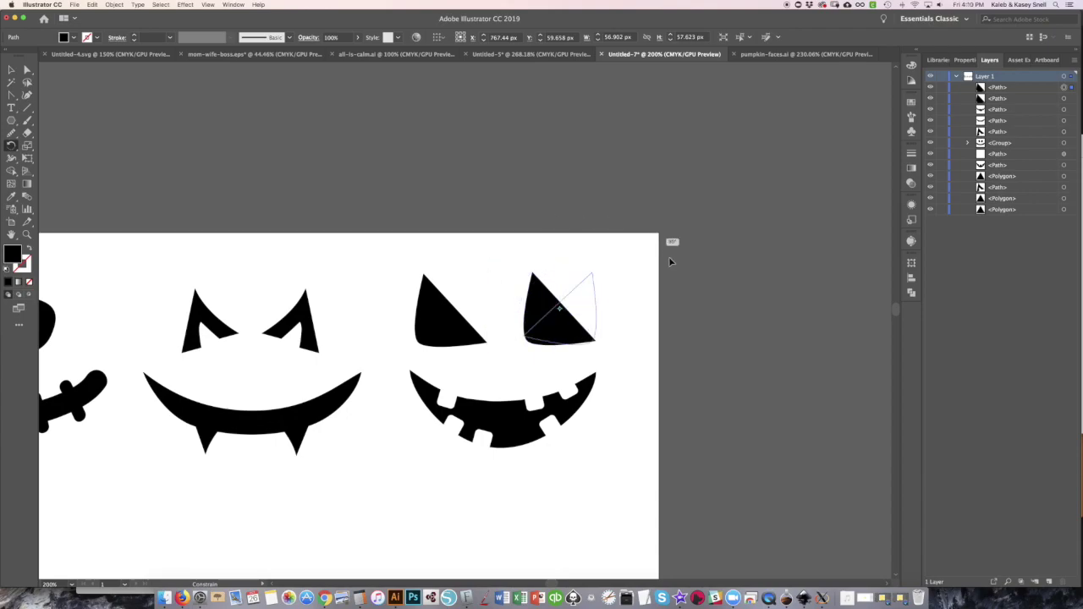
{"action": "left_click_drag", "start_coordinate": [668, 261], "coordinate": [668, 259]}
{"action": "key", "text": "super+z"}
{"action": "left_click_drag", "start_coordinate": [564, 333], "coordinate": [684, 345]}
{"action": "key", "text": "v"}
{"action": "left_click", "coordinate": [667, 353]}
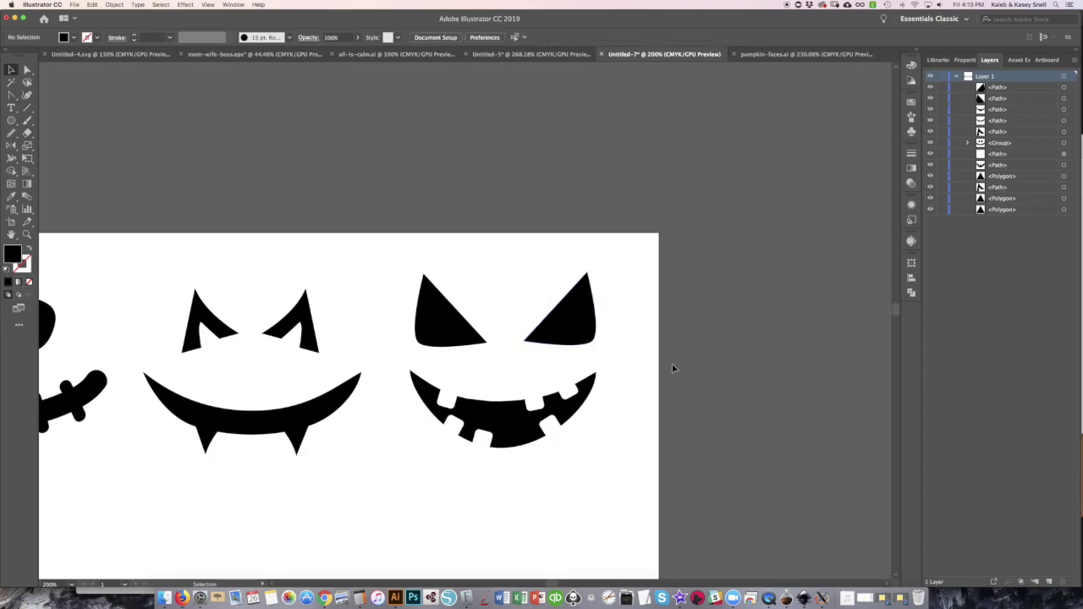
{"action": "mouse_move", "coordinate": [564, 331]}
{"action": "left_mouse_down"}
{"action": "mouse_move", "coordinate": [538, 330]}
{"action": "mouse_move", "coordinate": [568, 321]}
{"action": "left_mouse_up"}
{"action": "key", "text": "Left"}
{"action": "key", "text": "Left"}
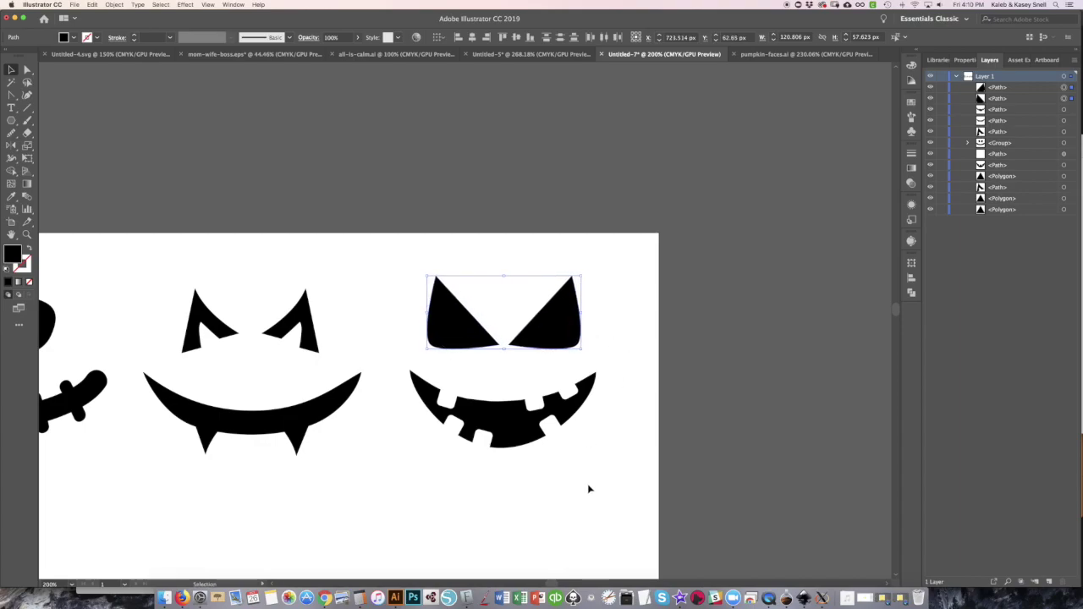
{"action": "left_click", "coordinate": [619, 470]}
{"action": "key", "text": "ctrl+0"}
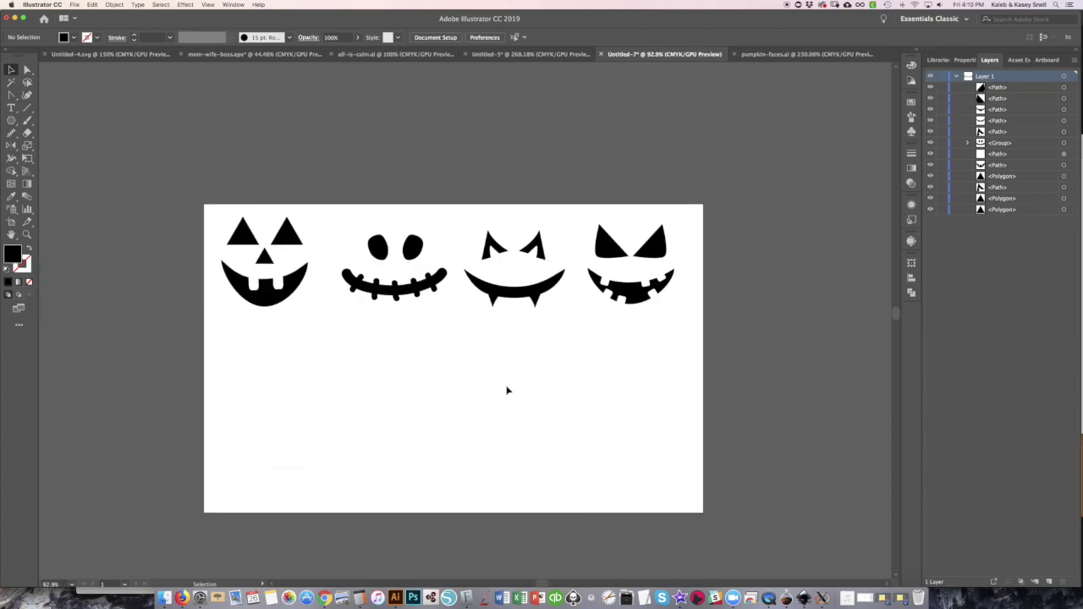
{"action": "left_click_drag", "start_coordinate": [11, 120], "coordinate": [85, 146]}
Draw a tall and a wide ellipse below the first face and centre them horizontally.
{"action": "scroll", "coordinate": [369, 469], "scroll_direction": "up", "scroll_amount": 3}
{"action": "scroll", "coordinate": [369, 469], "scroll_direction": "up", "scroll_amount": 1}
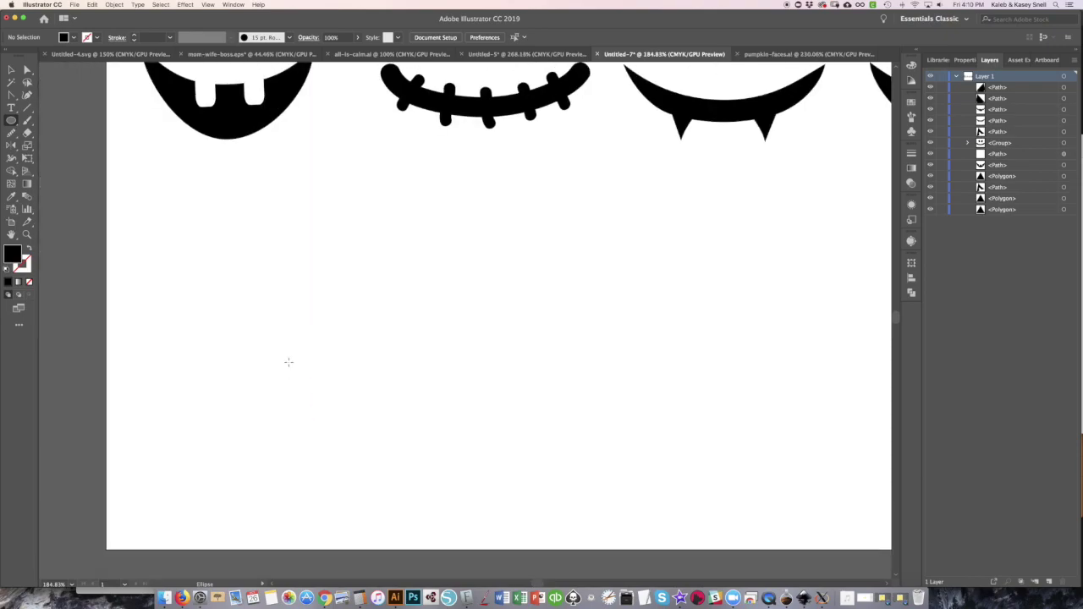
{"action": "mouse_move", "coordinate": [237, 185]}
{"action": "left_mouse_down"}
{"action": "mouse_move", "coordinate": [500, 534]}
{"action": "mouse_move", "coordinate": [490, 543]}
{"action": "left_mouse_up"}
{"action": "mouse_move", "coordinate": [387, 460]}
{"action": "left_mouse_down"}
{"action": "mouse_move", "coordinate": [778, 453]}
{"action": "mouse_move", "coordinate": [828, 203]}
{"action": "left_mouse_up"}
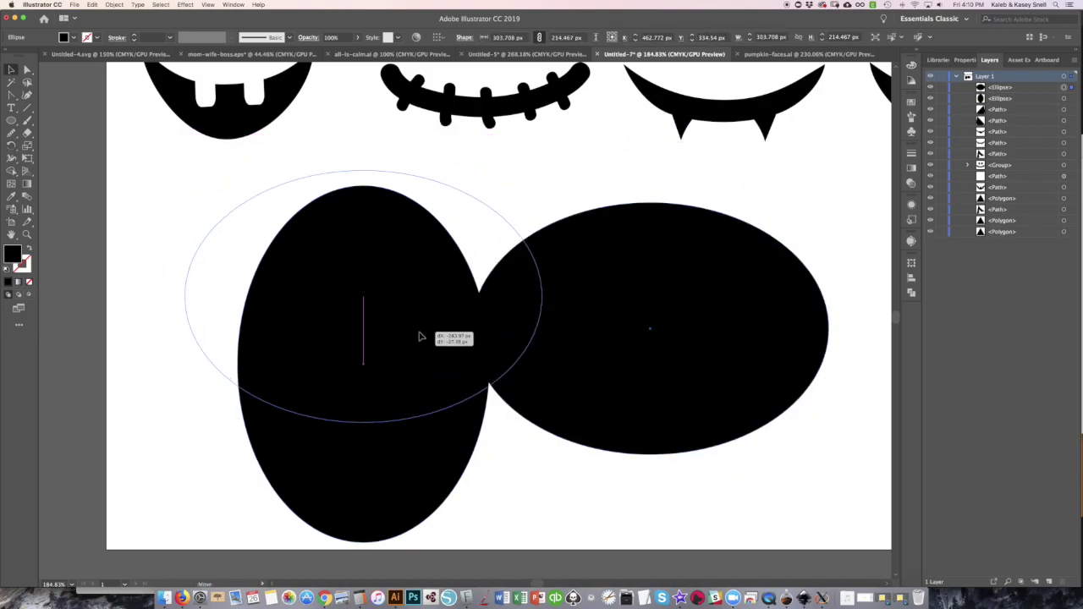
{"action": "left_click_drag", "start_coordinate": [563, 325], "coordinate": [288, 304]}
{"action": "left_click", "coordinate": [364, 499], "text": "shift"}
{"action": "left_click", "coordinate": [473, 37]}
{"action": "left_click", "coordinate": [641, 310]}
Reshape the wide ellipse and subtract it from the tall one with Minus Front, forming a crescent.
{"action": "left_click", "coordinate": [527, 321]}
{"action": "left_click_drag", "start_coordinate": [369, 436], "coordinate": [369, 475]}
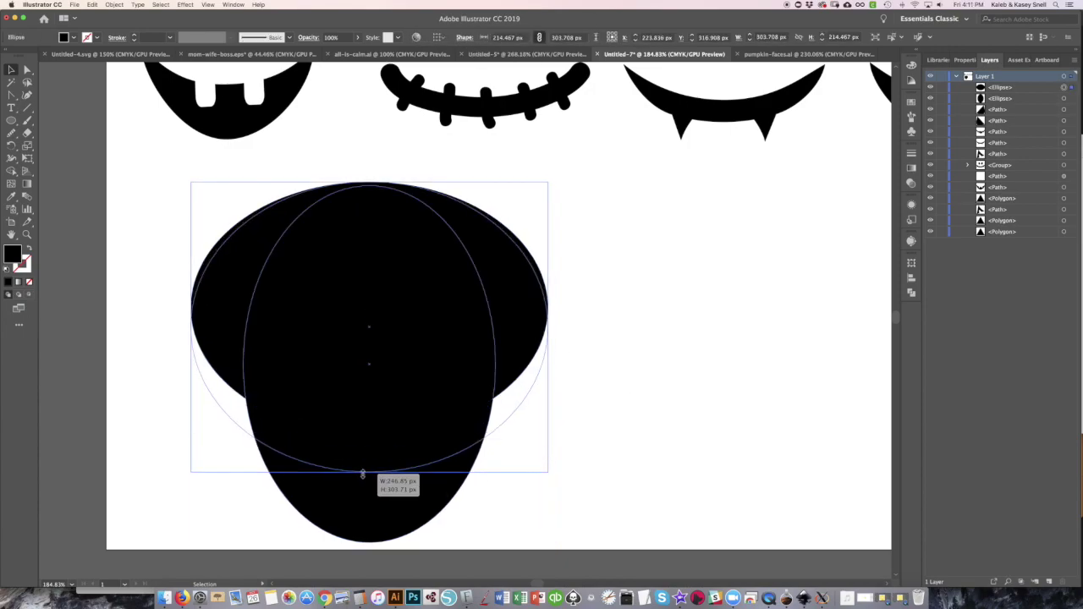
{"action": "left_click", "coordinate": [189, 328]}
{"action": "left_click_drag", "start_coordinate": [190, 328], "coordinate": [220, 329]}
{"action": "left_click_drag", "start_coordinate": [548, 329], "coordinate": [522, 328]}
{"action": "key", "text": "ctrl+a"}
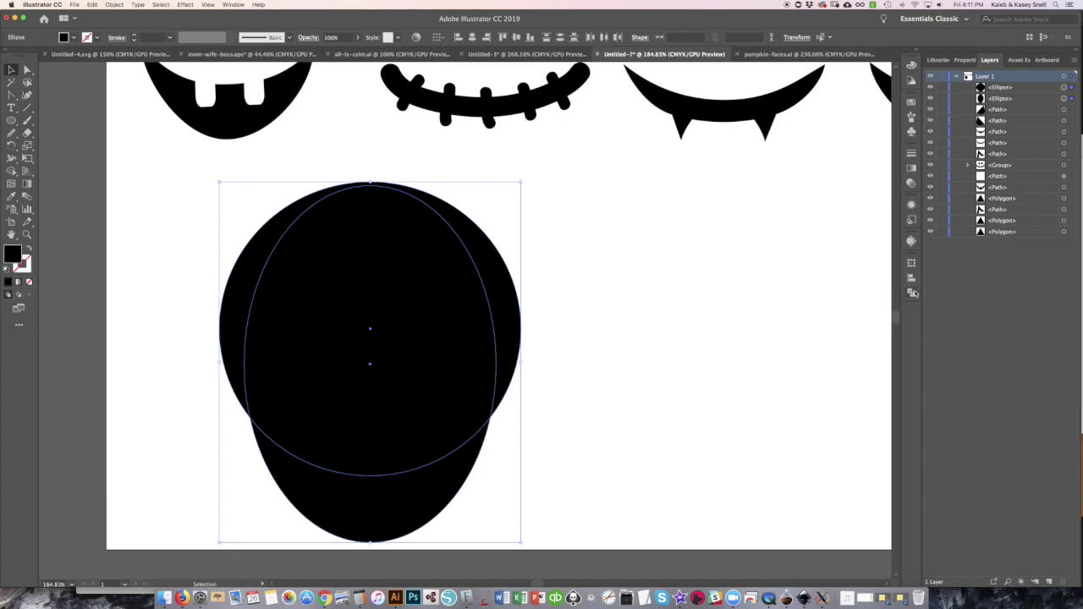
{"action": "left_click", "coordinate": [912, 293]}
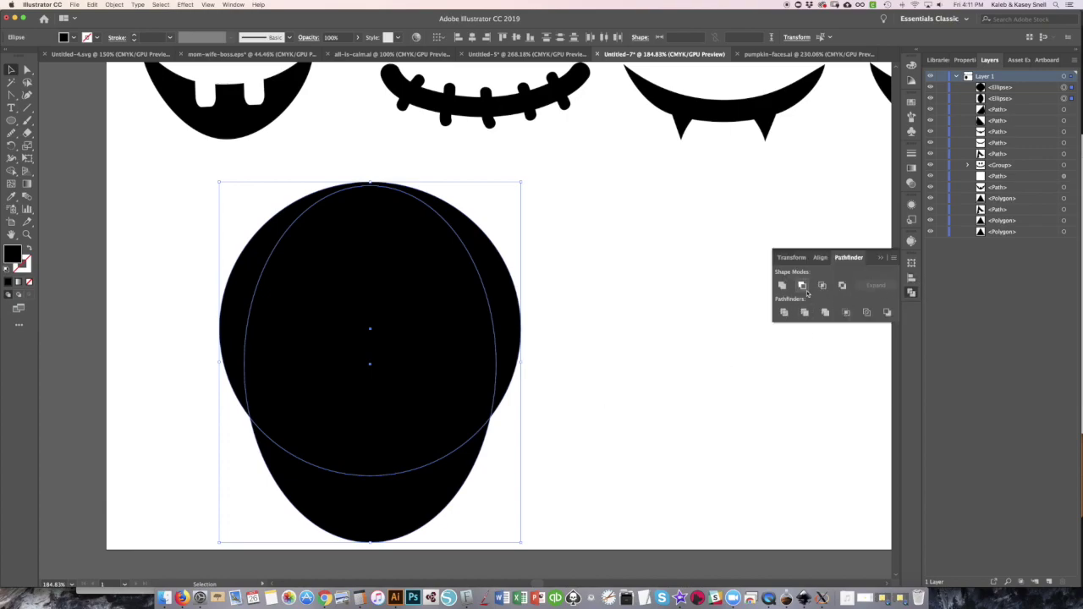
{"action": "left_click", "coordinate": [806, 289]}
Move the crescent up-left, narrow it into an eye and place a copy to the right.
{"action": "mouse_move", "coordinate": [410, 499]}
{"action": "left_mouse_down"}
{"action": "mouse_move", "coordinate": [328, 443]}
{"action": "mouse_move", "coordinate": [268, 290]}
{"action": "left_mouse_up"}
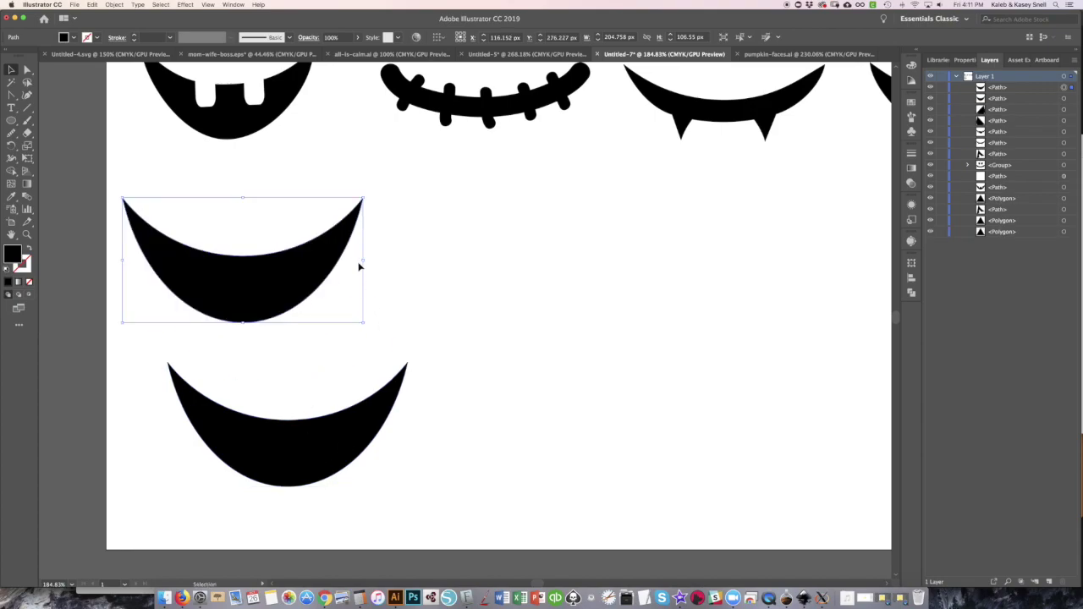
{"action": "mouse_move", "coordinate": [359, 267]}
{"action": "left_mouse_down"}
{"action": "mouse_move", "coordinate": [205, 268]}
{"action": "mouse_move", "coordinate": [241, 305]}
{"action": "mouse_move", "coordinate": [351, 304]}
{"action": "left_mouse_up"}
{"action": "left_click", "coordinate": [424, 309]}
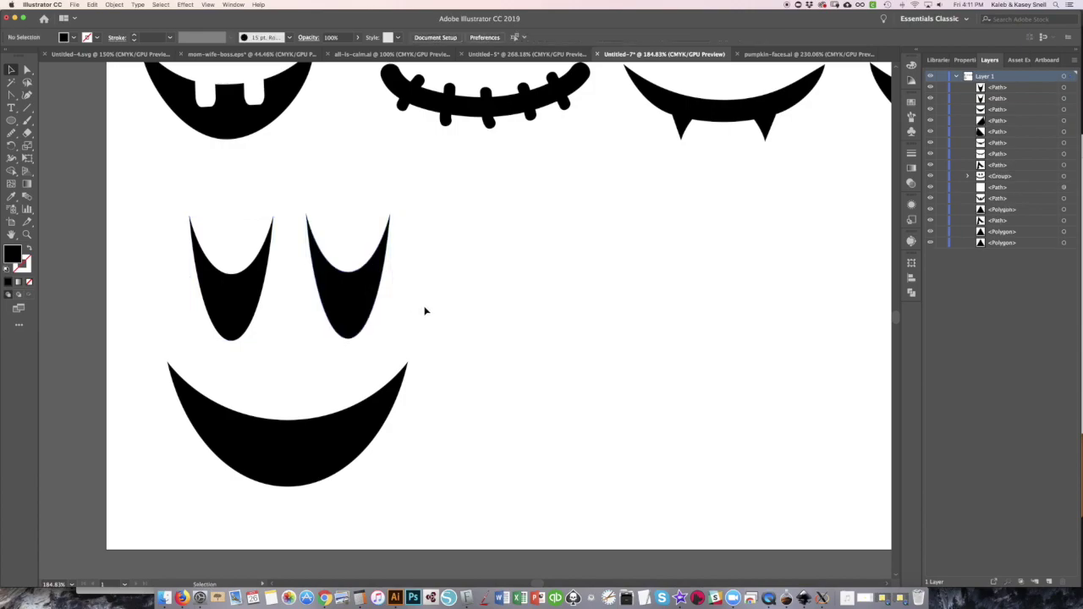
Delete the right crescent eye, keeping only the left one.
{"action": "left_click_drag", "start_coordinate": [451, 324], "coordinate": [211, 233]}
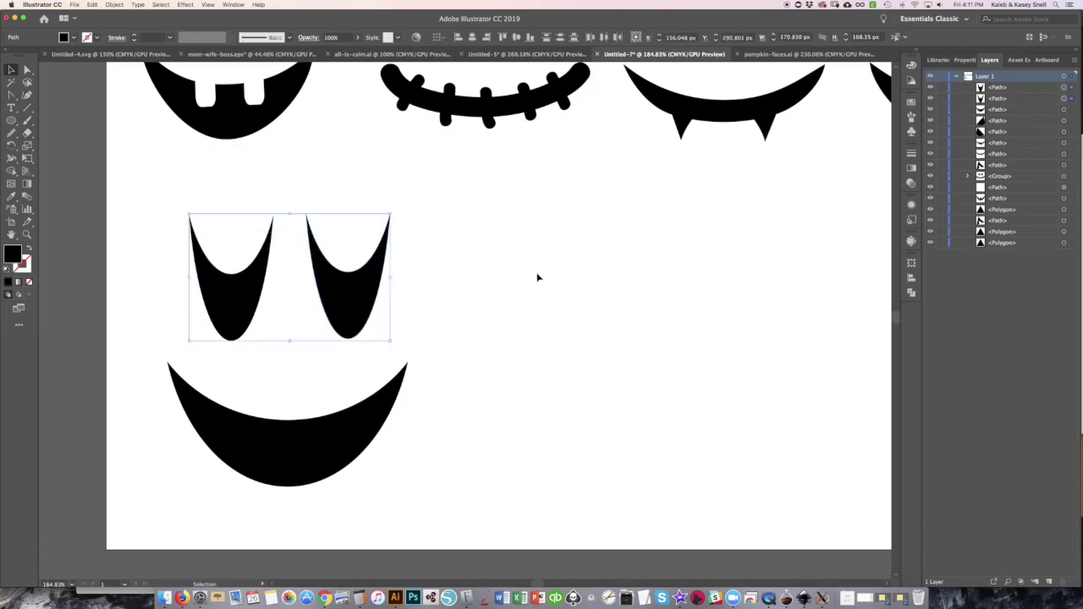
{"action": "left_click", "coordinate": [426, 233]}
{"action": "left_click", "coordinate": [339, 288]}
{"action": "key", "text": "Delete"}
{"action": "left_click", "coordinate": [211, 229]}
{"action": "scroll", "coordinate": [209, 229], "scroll_direction": "up", "scroll_amount": 3}
{"action": "scroll", "coordinate": [178, 209], "scroll_direction": "up", "scroll_amount": 2}
Round both top tips of the crescent eye with the Anchor Point tool.
{"action": "key", "text": "shift+c"}
{"action": "mouse_move", "coordinate": [159, 200]}
{"action": "left_mouse_down"}
{"action": "mouse_move", "coordinate": [137, 208]}
{"action": "mouse_move", "coordinate": [152, 206]}
{"action": "left_mouse_up"}
{"action": "mouse_move", "coordinate": [385, 200]}
{"action": "left_mouse_down"}
{"action": "mouse_move", "coordinate": [376, 198]}
{"action": "mouse_move", "coordinate": [428, 210]}
{"action": "left_mouse_up"}
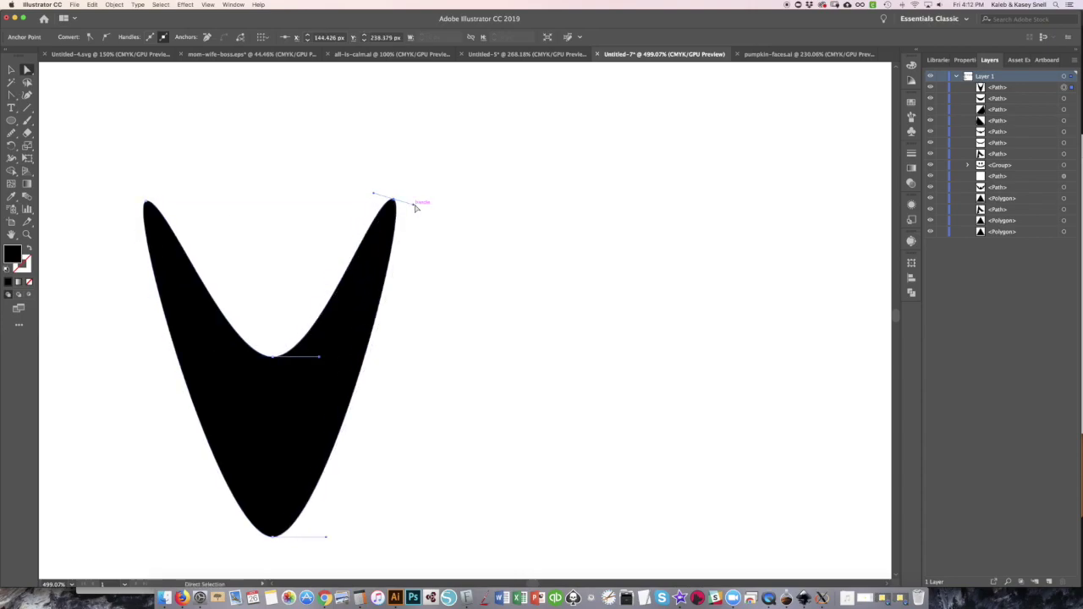
{"action": "scroll", "coordinate": [533, 350], "scroll_direction": "down", "scroll_amount": 5}
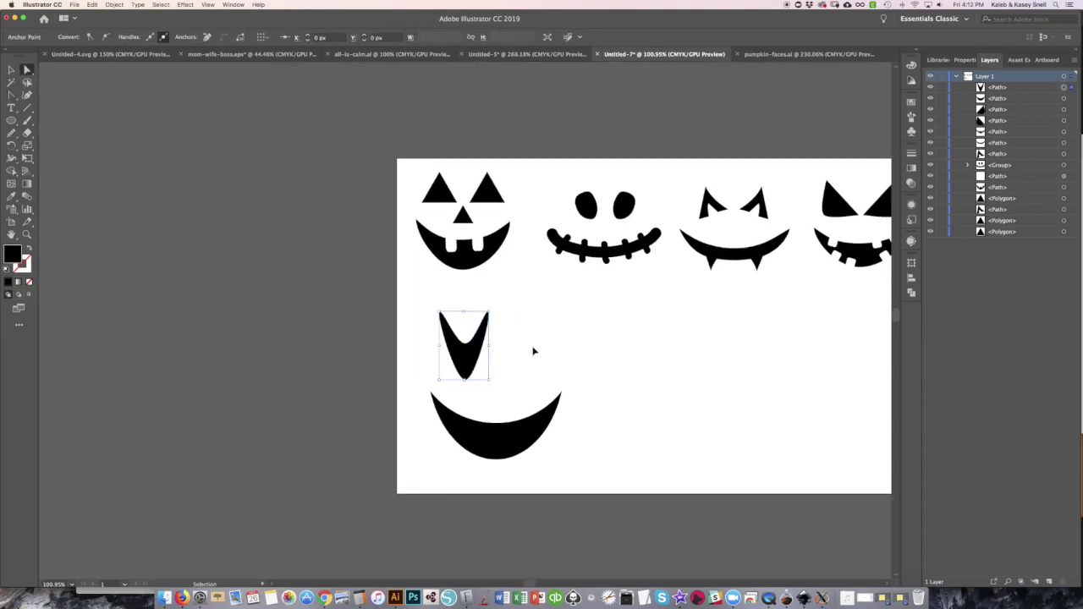
{"action": "scroll", "coordinate": [440, 313], "scroll_direction": "up", "scroll_amount": 3}
Duplicate the rounded eye to the right, align the pair and raise it above the mouth.
{"action": "left_click", "coordinate": [478, 379]}
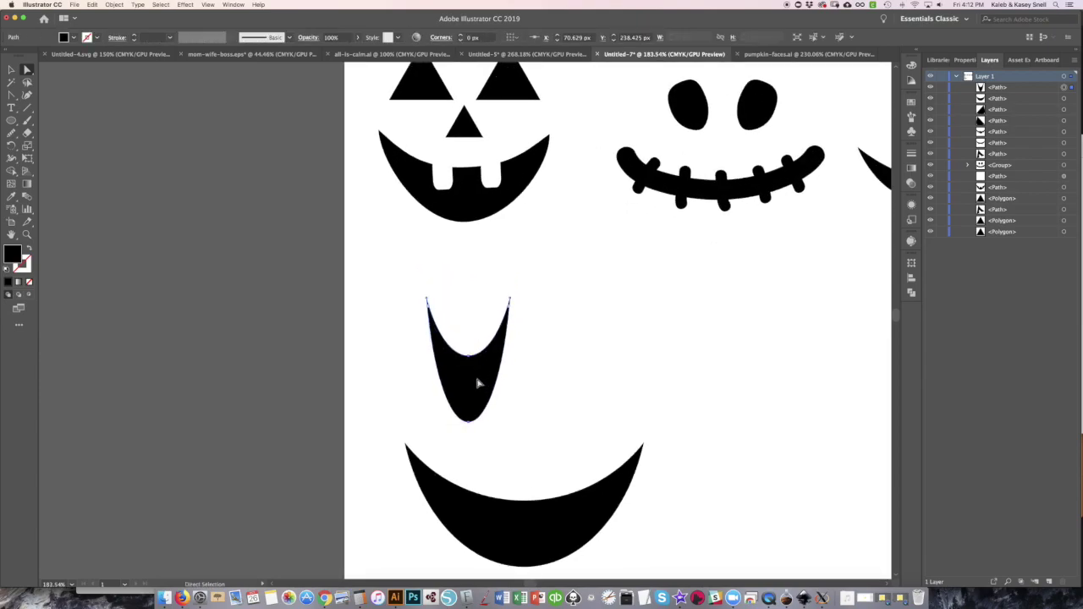
{"action": "key", "text": "v"}
{"action": "mouse_move", "coordinate": [489, 419]}
{"action": "left_mouse_down"}
{"action": "mouse_move", "coordinate": [598, 419]}
{"action": "mouse_move", "coordinate": [401, 375]}
{"action": "left_mouse_up"}
{"action": "scroll", "coordinate": [516, 375], "scroll_direction": "right", "scroll_amount": 3}
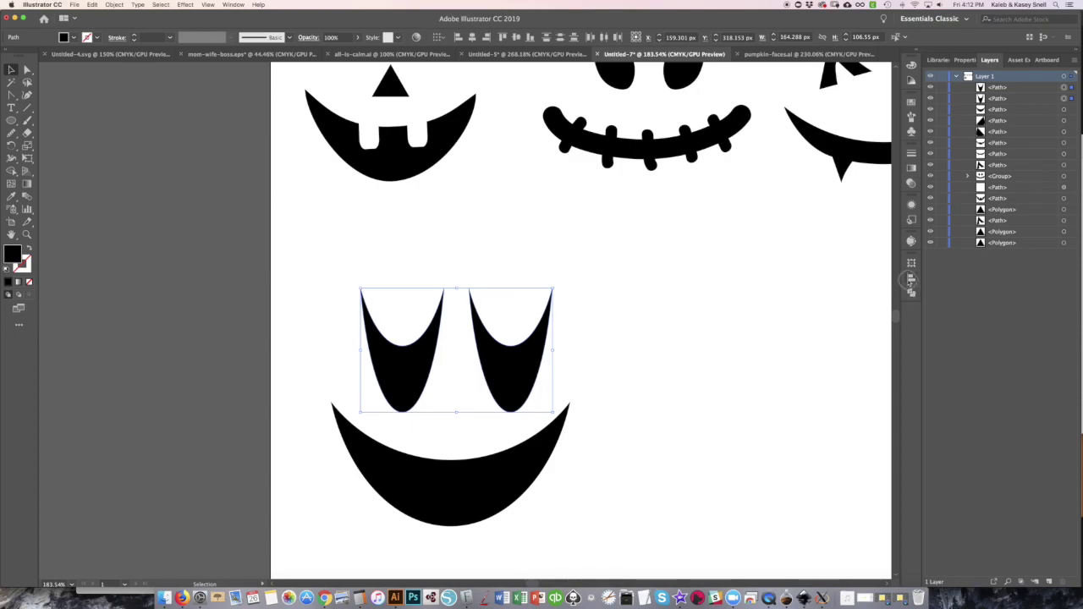
{"action": "left_click", "coordinate": [911, 280]}
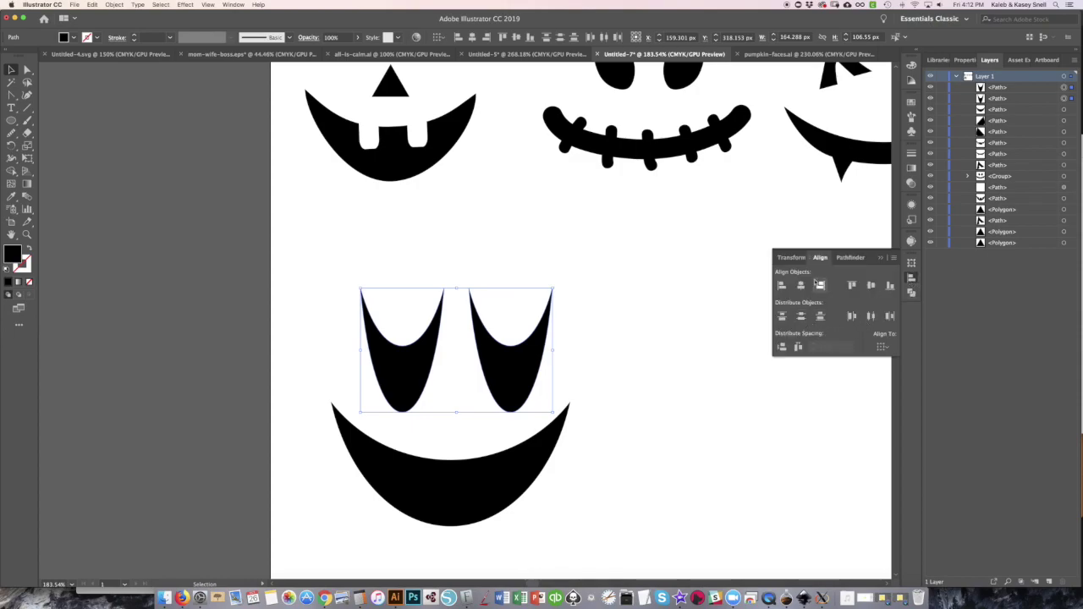
{"action": "left_click_drag", "start_coordinate": [505, 391], "coordinate": [500, 359]}
{"action": "left_click", "coordinate": [625, 432]}
Move the fifth face toward the bottom-left and shrink it to match the others.
{"action": "key", "text": "super+0"}
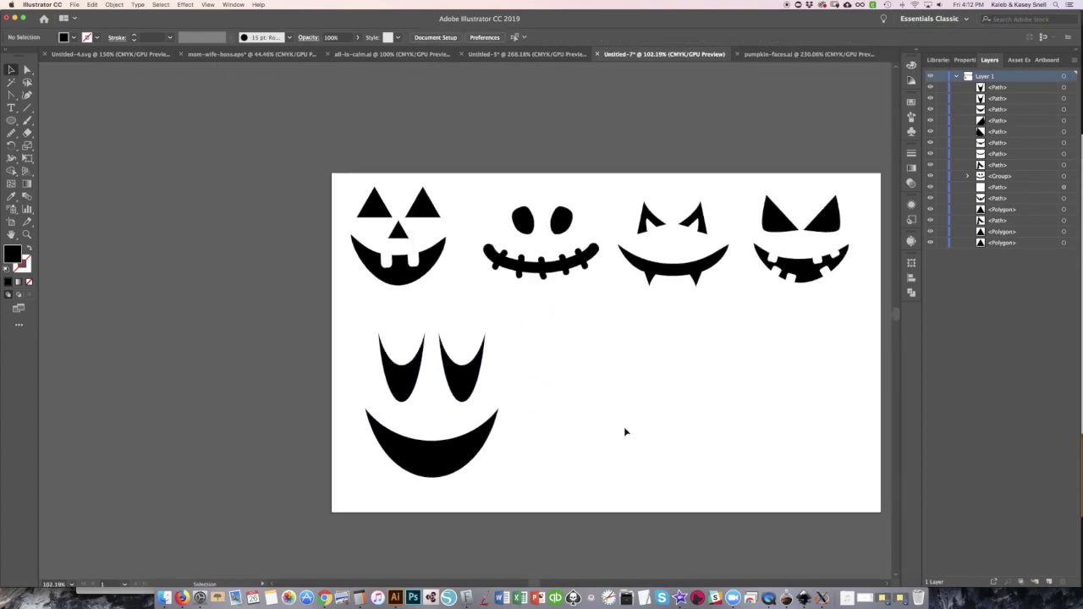
{"action": "left_click_drag", "start_coordinate": [324, 399], "coordinate": [371, 395]}
{"action": "left_click", "coordinate": [364, 461], "text": "shift"}
{"action": "left_click_drag", "start_coordinate": [355, 462], "coordinate": [327, 442]}
{"action": "left_click_drag", "start_coordinate": [384, 465], "coordinate": [365, 445]}
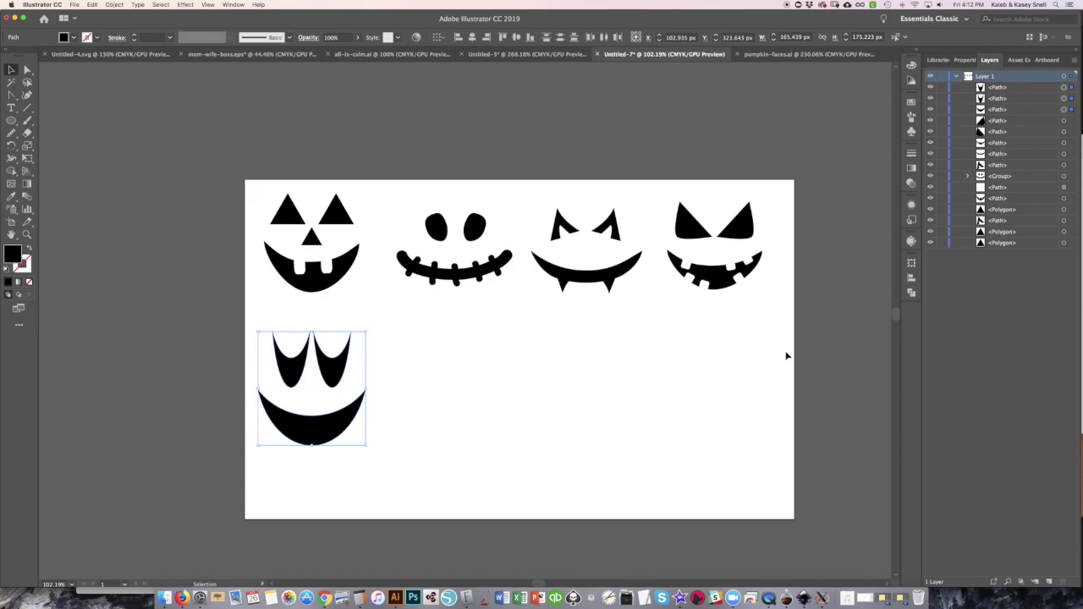
{"action": "left_click", "coordinate": [699, 234]}
Copy the fourth face's eyes below the third face, keep one and flatten it into a curved wedge.
{"action": "left_click_drag", "start_coordinate": [739, 236], "coordinate": [469, 380]}
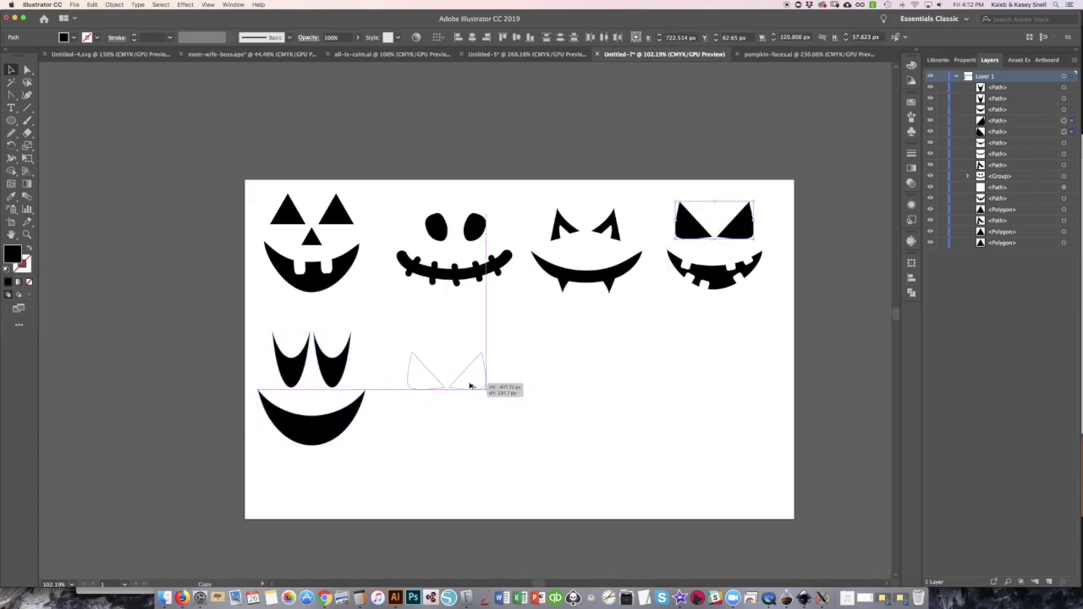
{"action": "left_click_drag", "start_coordinate": [470, 381], "coordinate": [606, 386]}
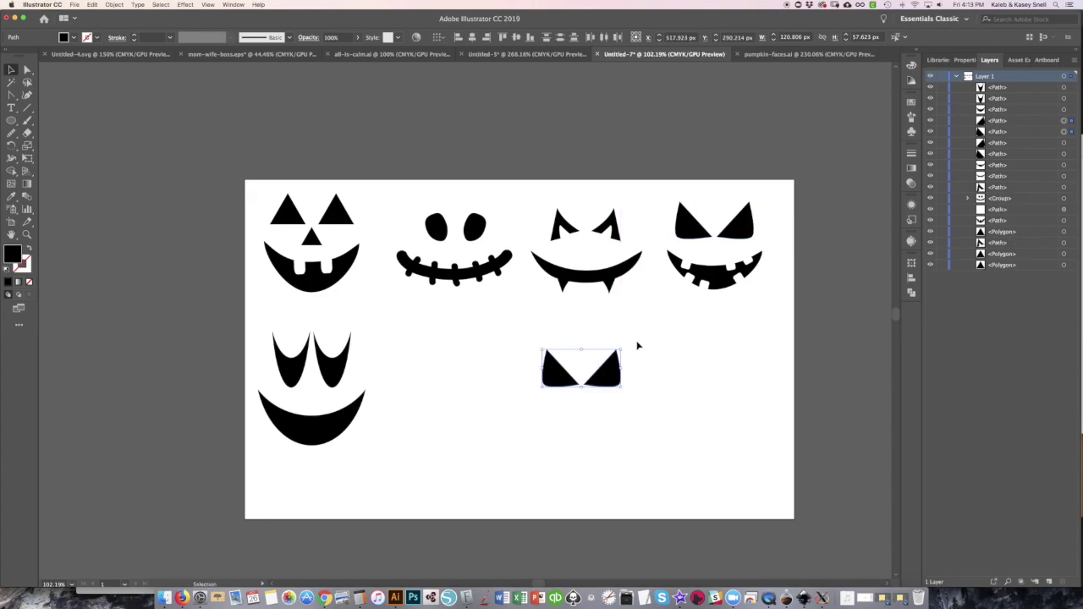
{"action": "scroll", "coordinate": [636, 346], "scroll_direction": "up", "scroll_amount": 3}
{"action": "left_click", "coordinate": [589, 409]}
{"action": "key", "text": "Delete"}
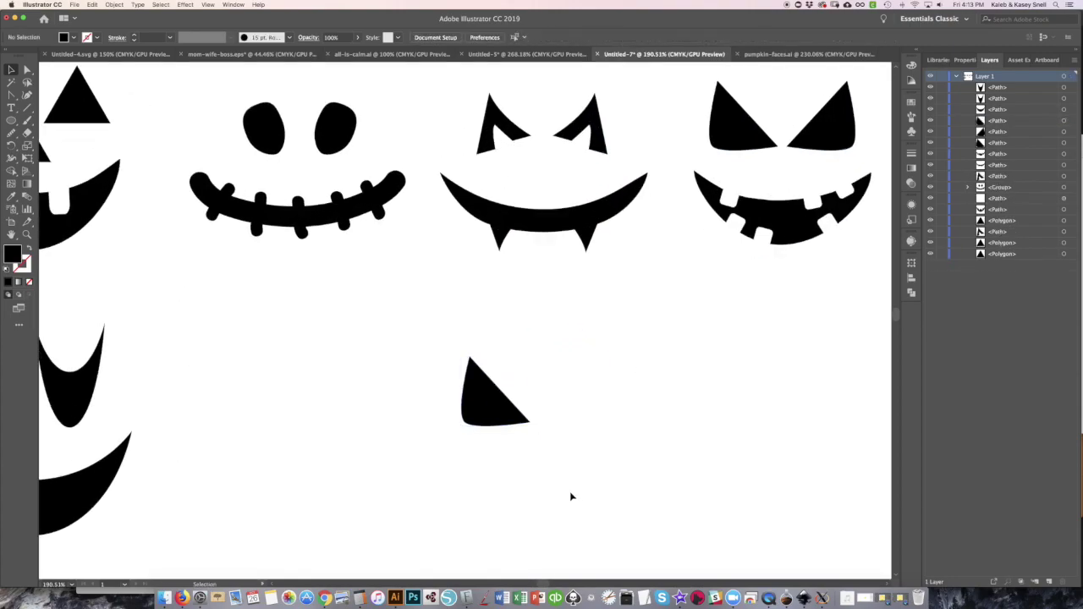
{"action": "key", "text": "a"}
{"action": "left_click", "coordinate": [481, 391]}
{"action": "left_click_drag", "start_coordinate": [472, 360], "coordinate": [462, 378]}
{"action": "left_click_drag", "start_coordinate": [533, 427], "coordinate": [532, 419]}
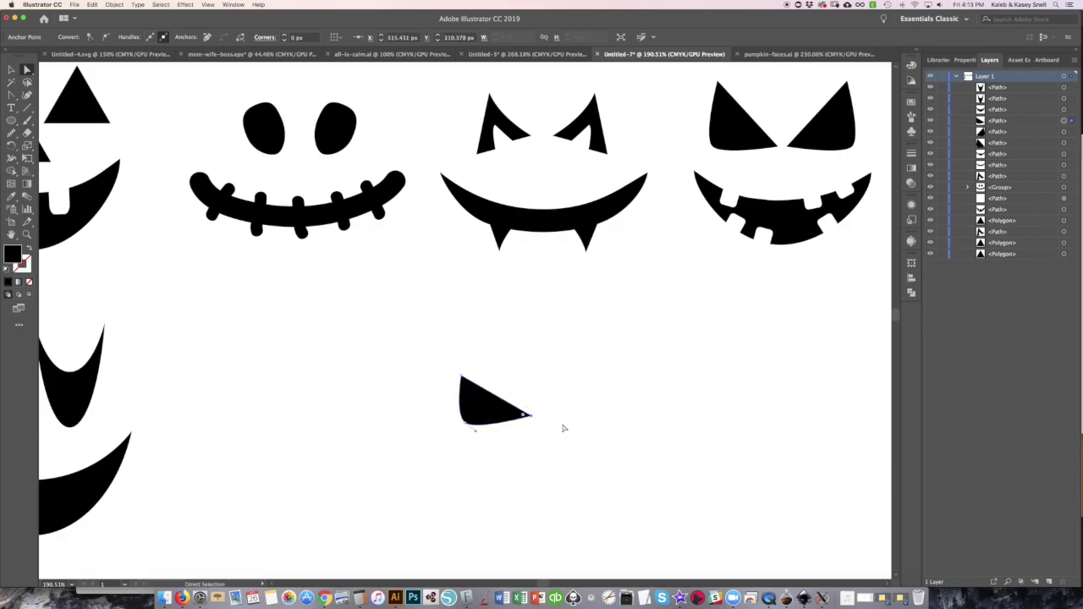
Cut a small round notch from the eye's edge using a circle and Minus Front.
{"action": "left_click", "coordinate": [12, 122]}
{"action": "left_click_drag", "start_coordinate": [491, 384], "coordinate": [499, 392]}
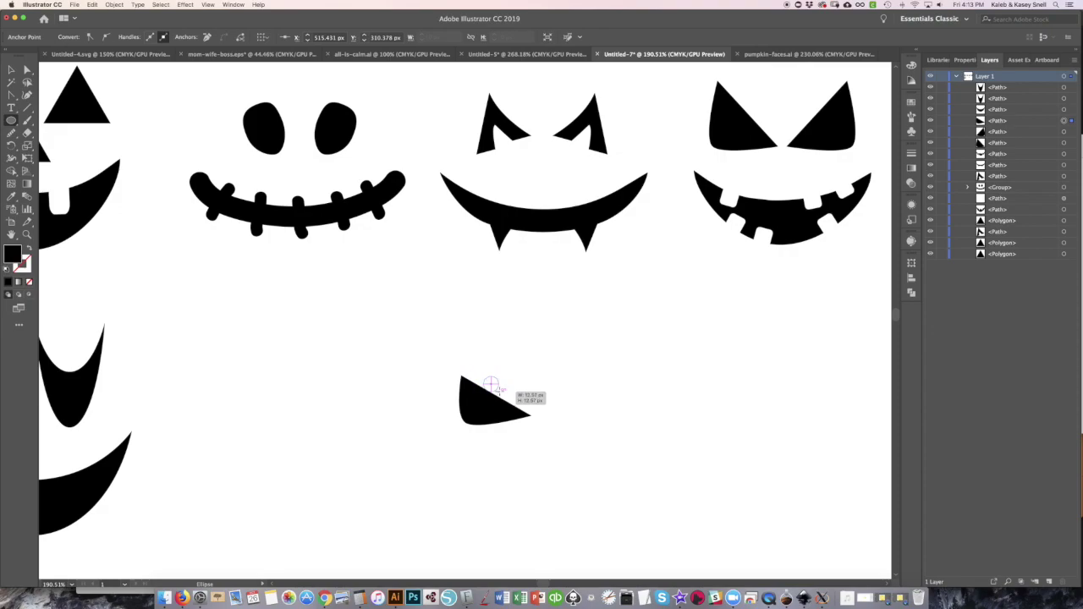
{"action": "key", "text": "v"}
{"action": "left_click_drag", "start_coordinate": [491, 385], "coordinate": [511, 407]}
{"action": "left_click", "coordinate": [512, 411], "text": "shift"}
{"action": "left_click", "coordinate": [911, 292]}
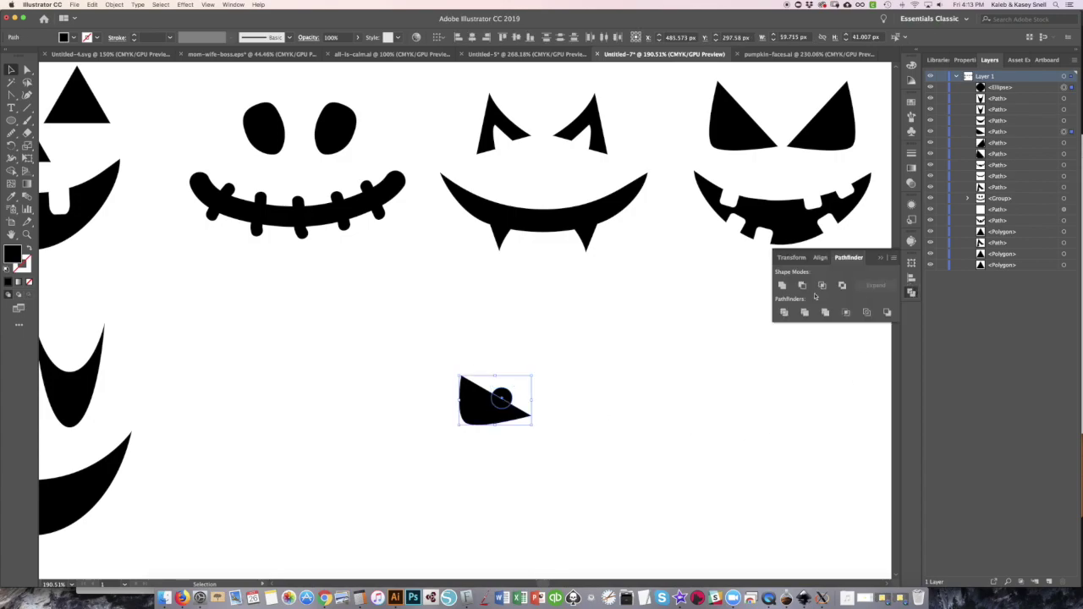
{"action": "left_click", "coordinate": [803, 286]}
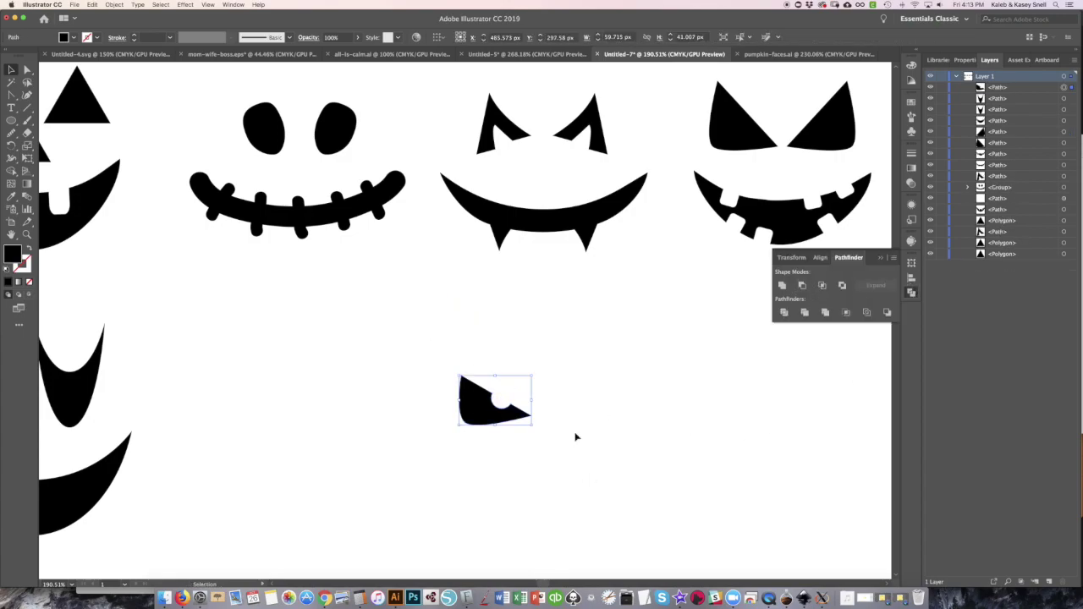
Mirror a copy of the notched eye and nudge it to the right.
{"action": "key", "text": "o"}
{"action": "left_click", "coordinate": [505, 446]}
{"action": "left_click_drag", "start_coordinate": [448, 445], "coordinate": [629, 435]}
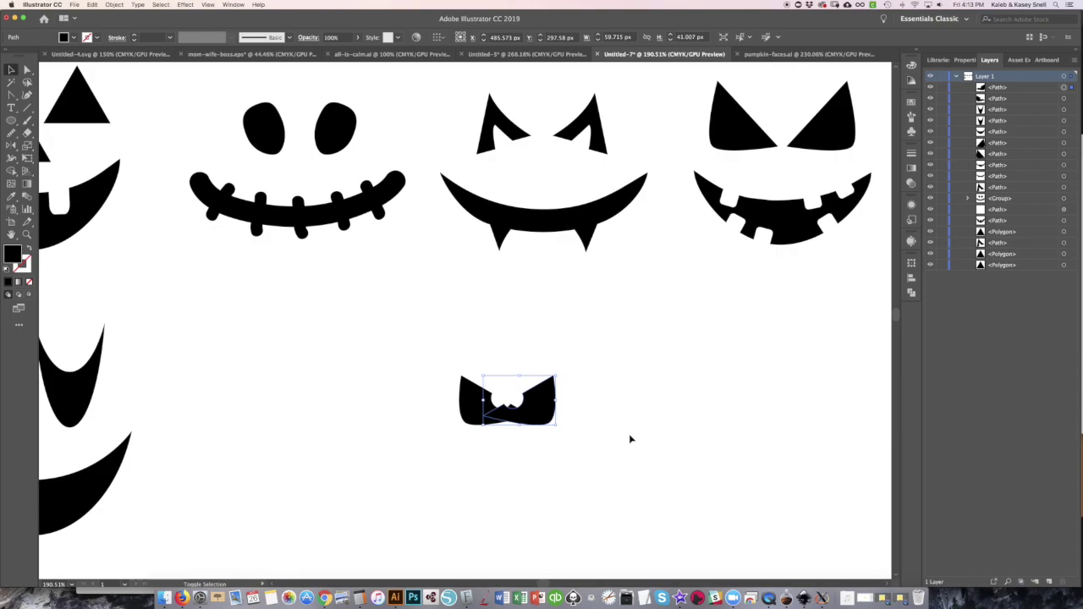
{"action": "key", "text": "shift+Right"}
{"action": "key", "text": "shift+Right"}
{"action": "key", "text": "shift+Right"}
{"action": "key", "text": "shift+Right"}
{"action": "key", "text": "shift+Right"}
{"action": "key", "text": "shift+Right"}
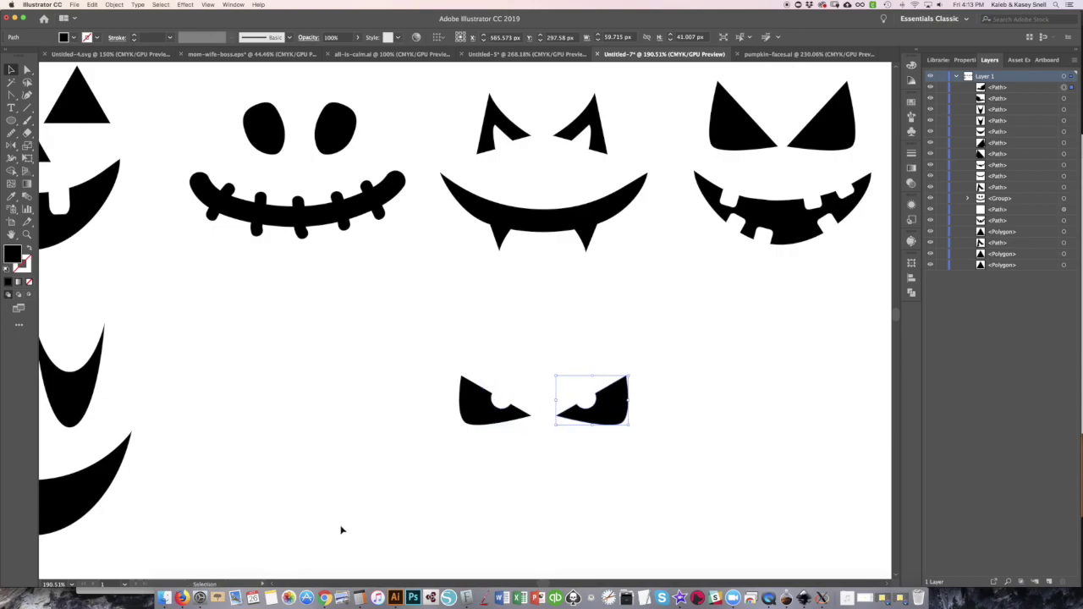
Draw the mouth's jagged upper edge with four pointed teeth using the Pen tool.
{"action": "left_click", "coordinate": [26, 95]}
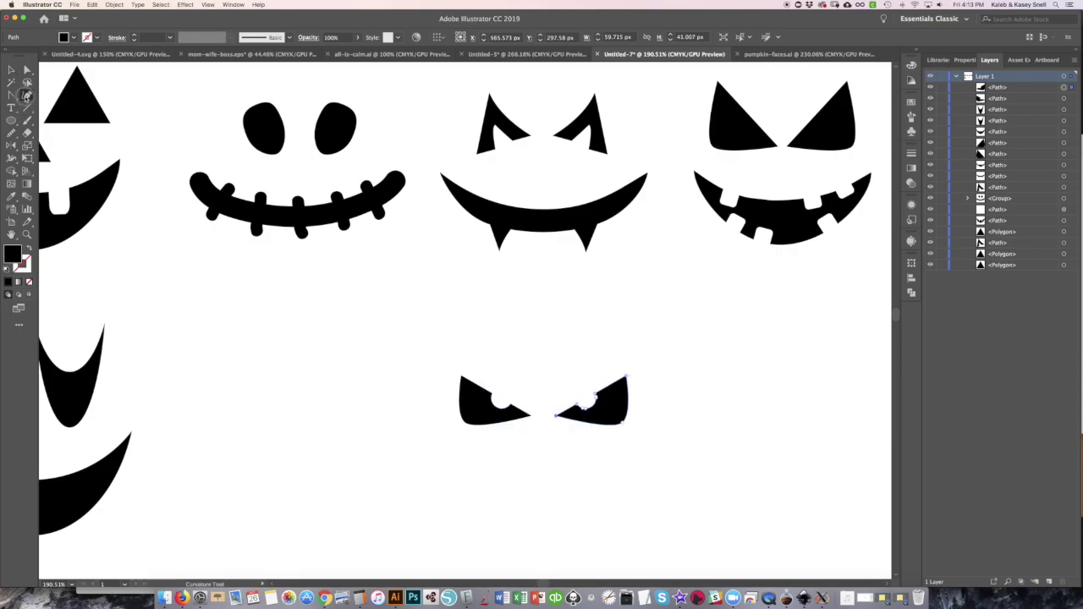
{"action": "left_click_drag", "start_coordinate": [11, 94], "coordinate": [43, 90]}
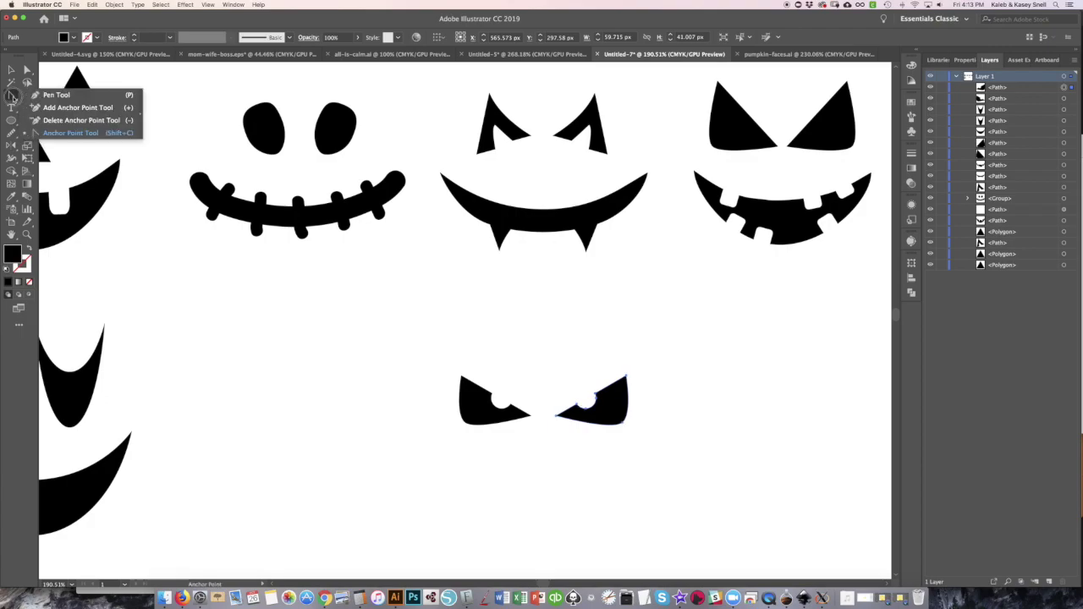
{"action": "scroll", "coordinate": [386, 457], "scroll_direction": "down", "scroll_amount": 1}
{"action": "scroll", "coordinate": [386, 457], "scroll_direction": "right", "scroll_amount": 1}
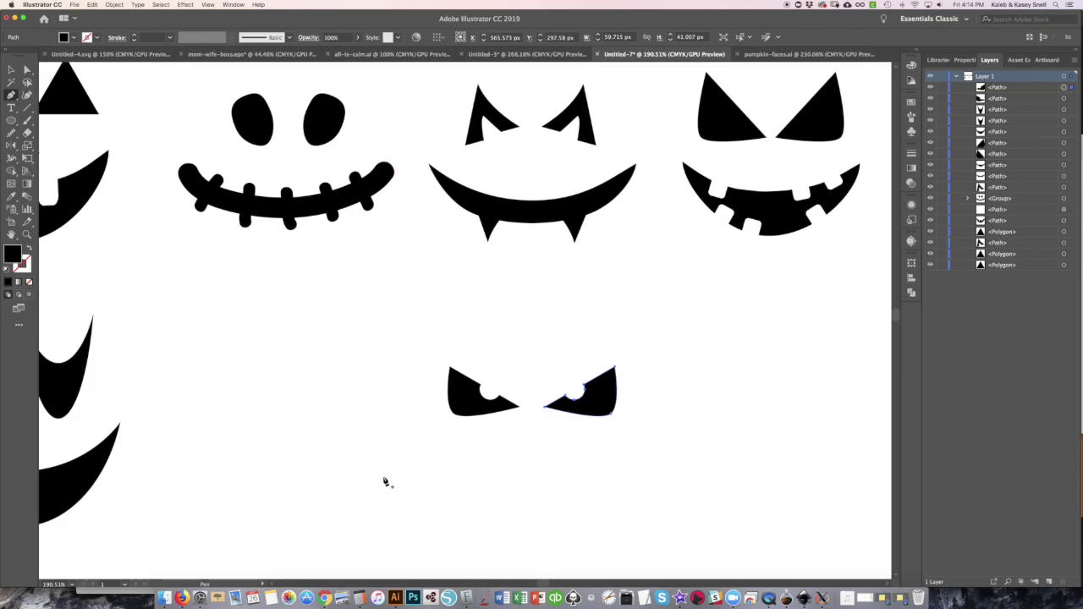
{"action": "left_click", "coordinate": [383, 477]}
{"action": "left_click", "coordinate": [432, 478]}
{"action": "left_click", "coordinate": [453, 498]}
{"action": "left_click", "coordinate": [477, 480]}
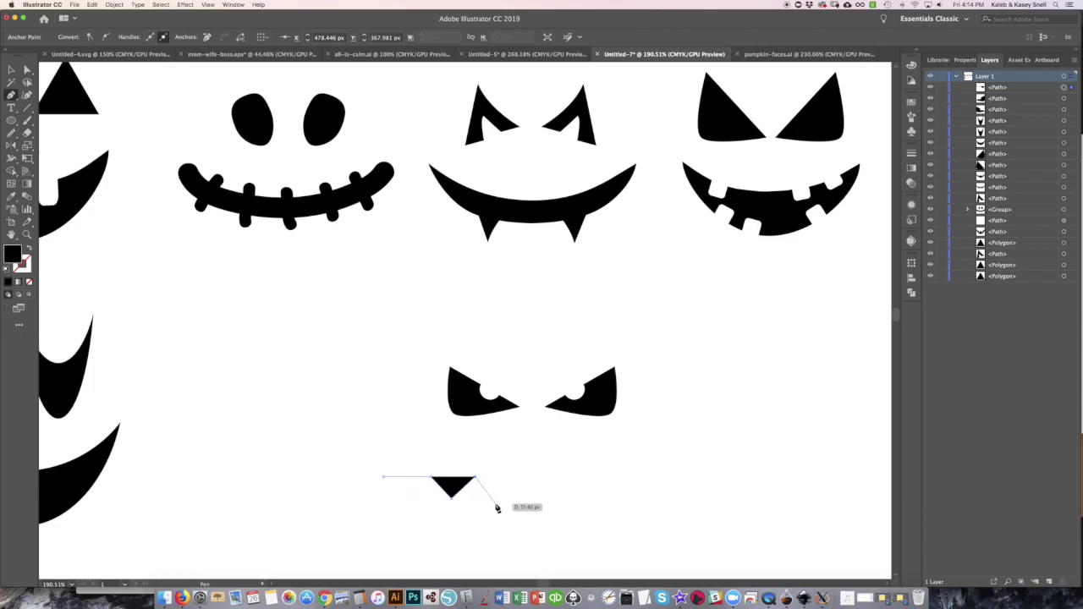
{"action": "left_click", "coordinate": [497, 501]}
{"action": "left_click", "coordinate": [518, 480]}
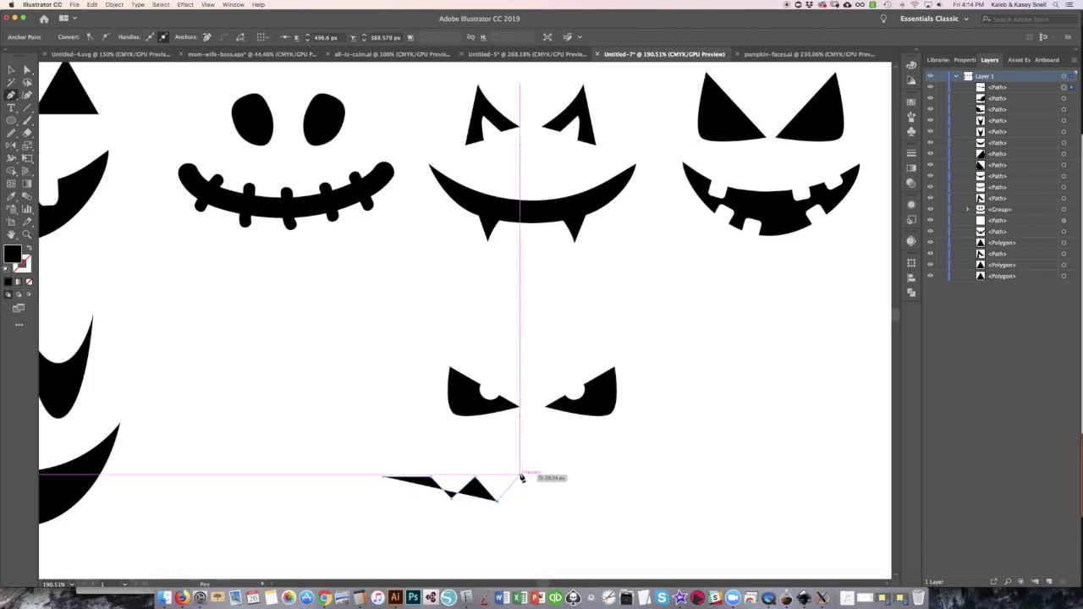
{"action": "left_click", "coordinate": [520, 478]}
{"action": "left_click", "coordinate": [542, 501]}
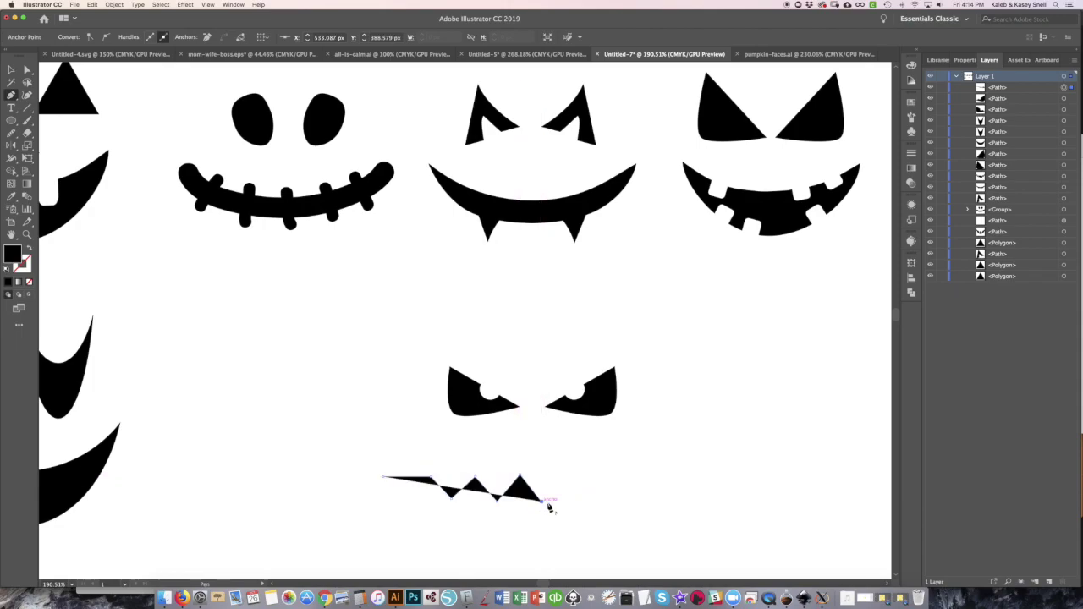
{"action": "left_click", "coordinate": [559, 479]}
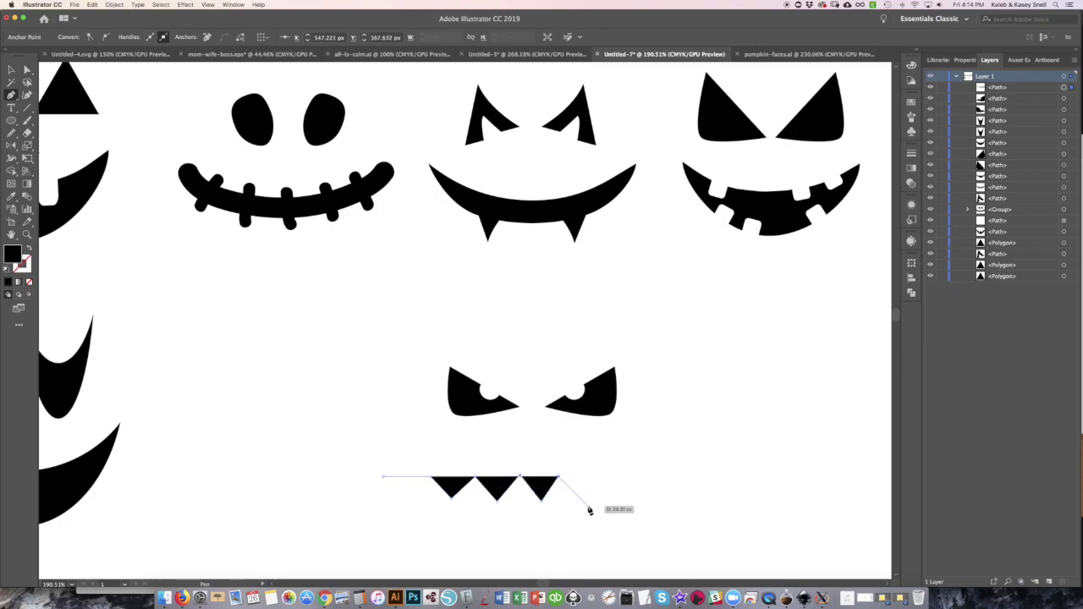
{"action": "left_click", "coordinate": [589, 505]}
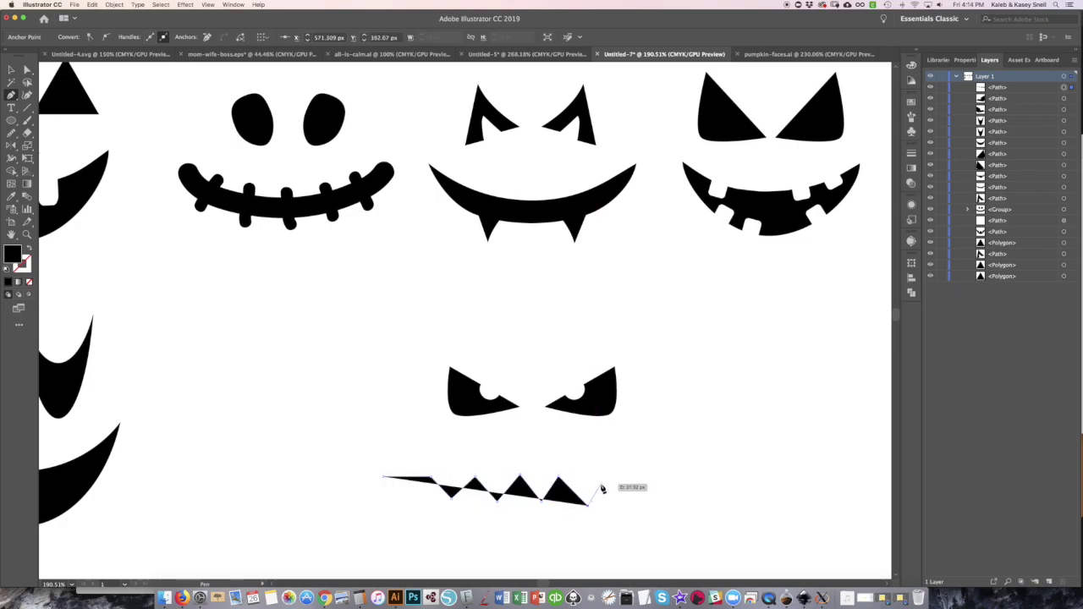
{"action": "left_click", "coordinate": [607, 483]}
{"action": "left_click", "coordinate": [650, 482]}
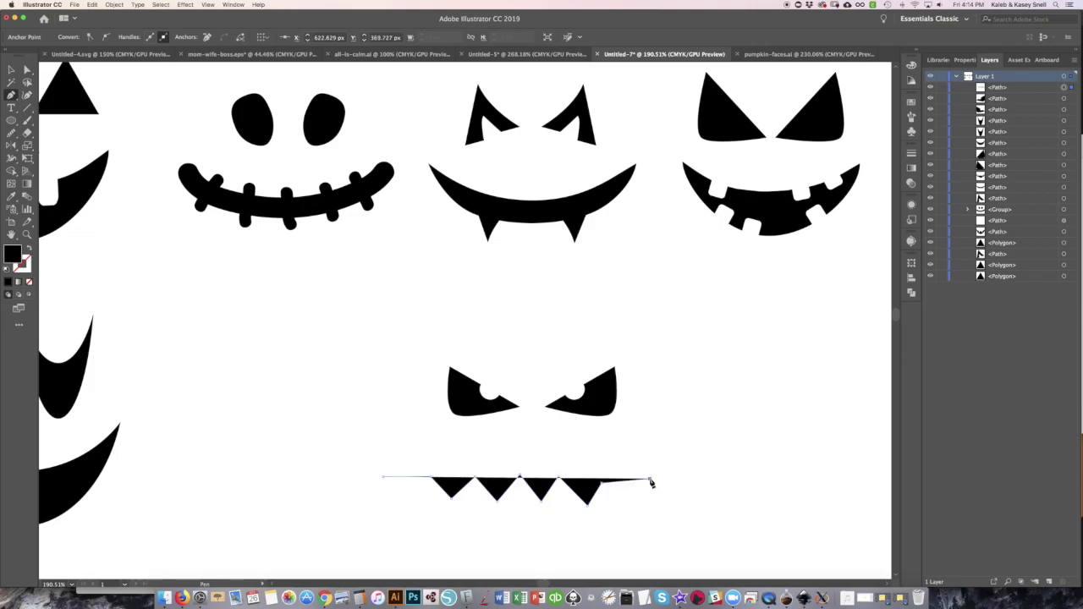
Trace the mouth's uneven lower edge back to the start, closing the zigzag shape.
{"action": "left_click", "coordinate": [615, 496]}
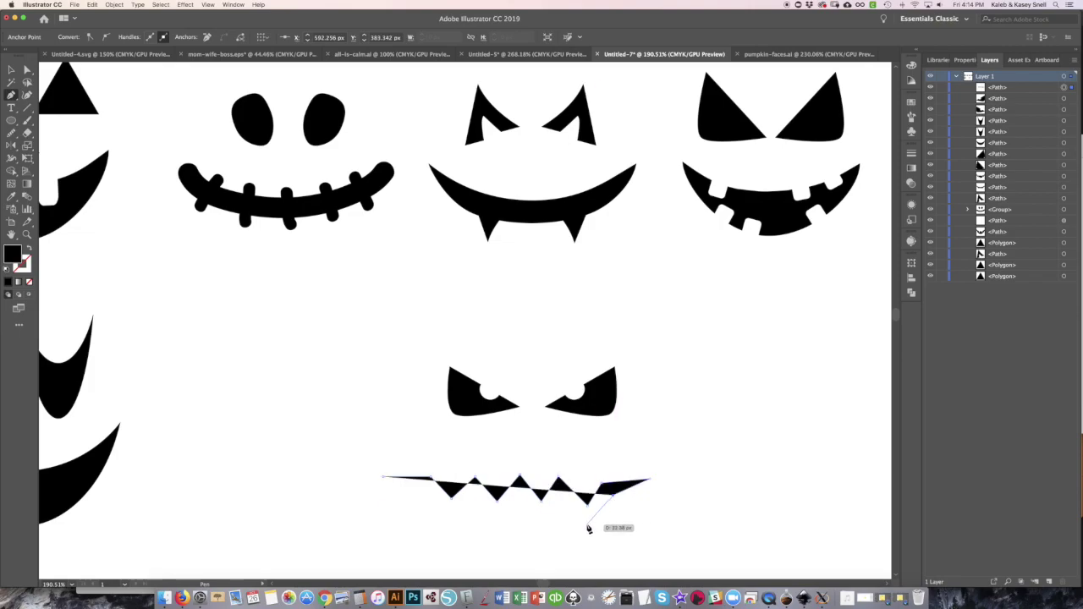
{"action": "left_click", "coordinate": [587, 506]}
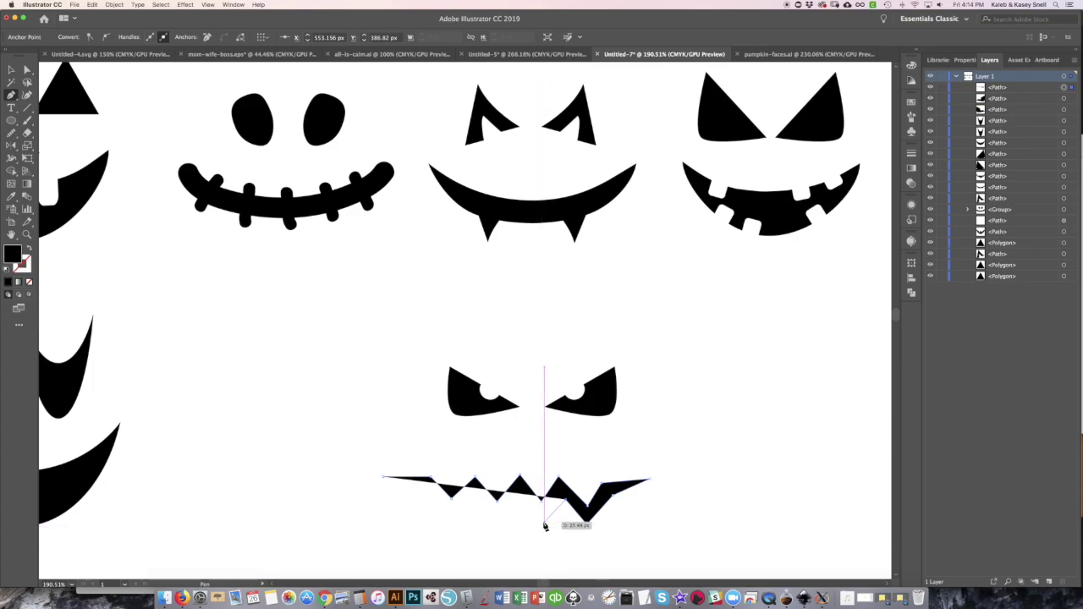
{"action": "left_click", "coordinate": [544, 519]}
{"action": "left_click", "coordinate": [492, 522]}
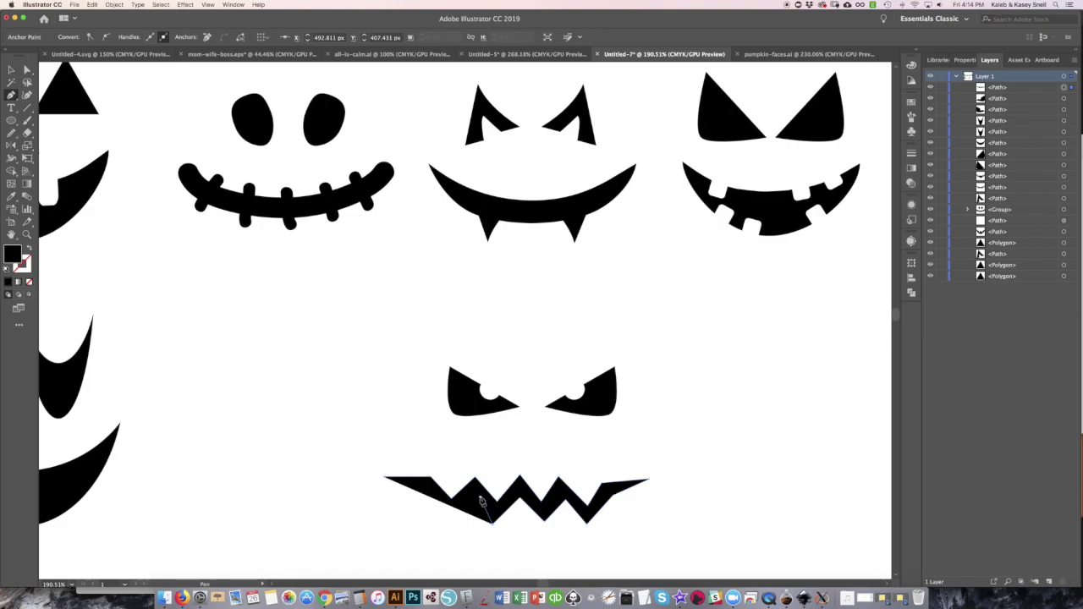
{"action": "left_click", "coordinate": [481, 499]}
{"action": "left_click", "coordinate": [448, 510]}
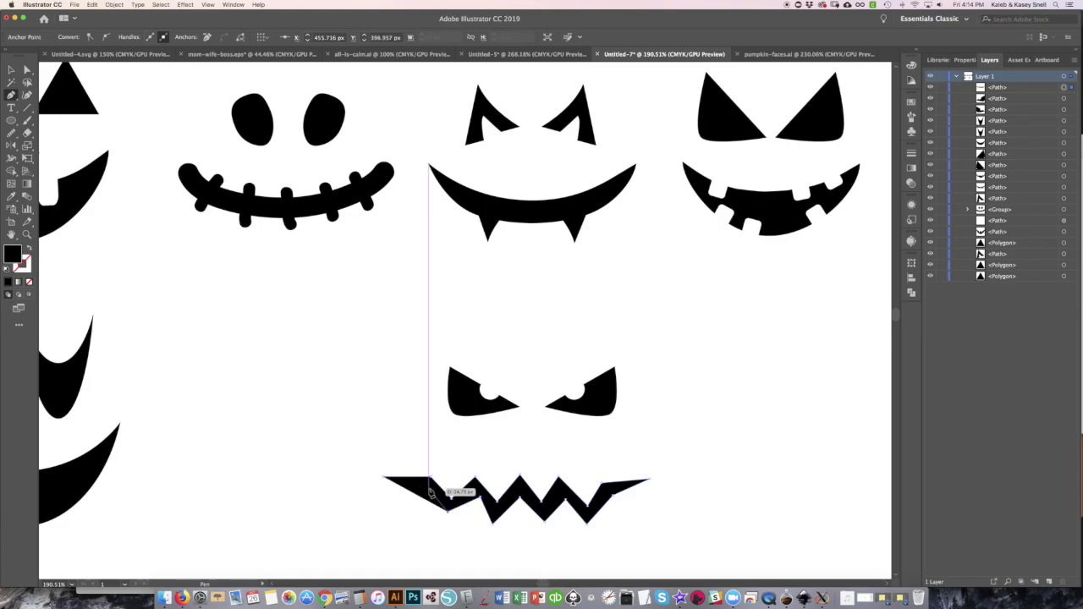
{"action": "left_click", "coordinate": [384, 477]}
Adjust the mouth's left and right tip anchors with Direct Selection.
{"action": "key", "text": "a"}
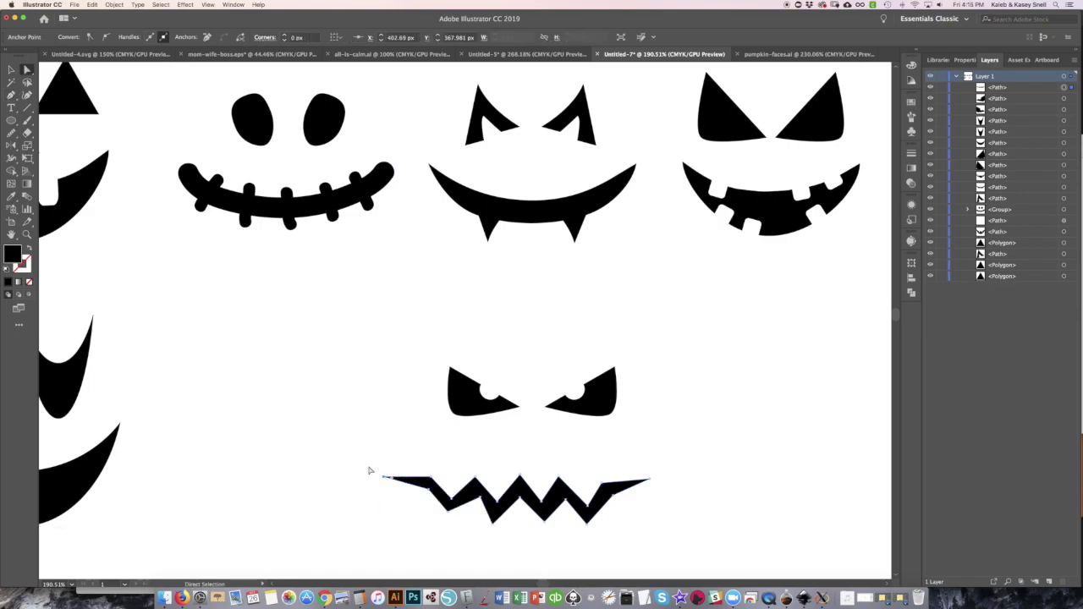
{"action": "left_click_drag", "start_coordinate": [385, 478], "coordinate": [396, 473]}
{"action": "left_click_drag", "start_coordinate": [650, 480], "coordinate": [643, 476]}
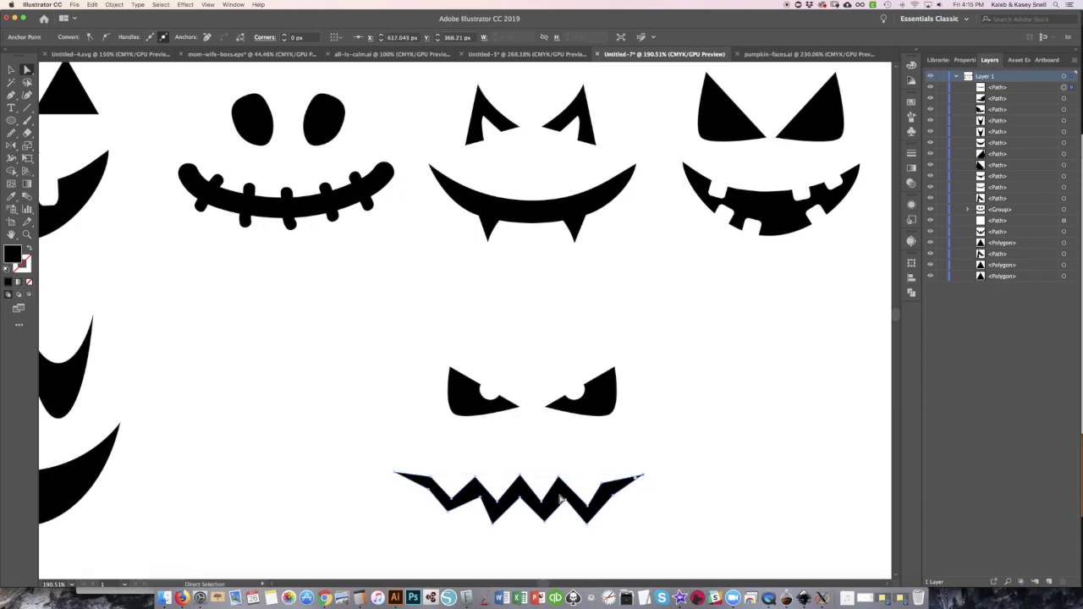
{"action": "key", "text": "s"}
{"action": "left_click", "coordinate": [11, 133]}
Smooth the zigzag mouth's tips and middle peaks, undoing one smoothing pass.
{"action": "mouse_move", "coordinate": [521, 499]}
{"action": "left_mouse_down"}
{"action": "mouse_move", "coordinate": [602, 488]}
{"action": "mouse_move", "coordinate": [492, 527]}
{"action": "mouse_move", "coordinate": [448, 509]}
{"action": "left_mouse_up"}
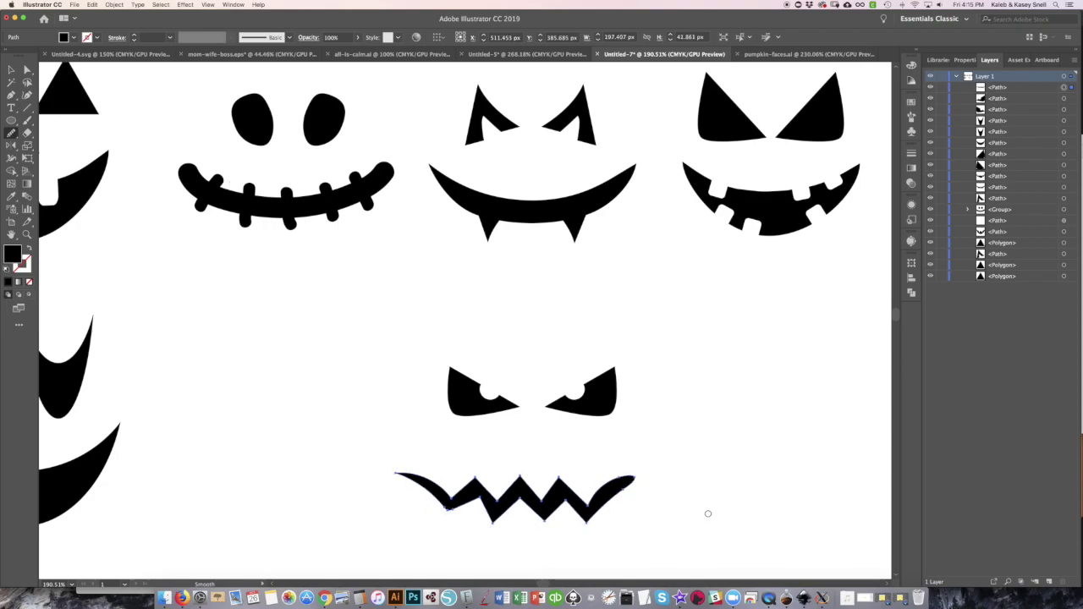
{"action": "key", "text": "ctrl+z"}
{"action": "key", "text": "ctrl+z"}
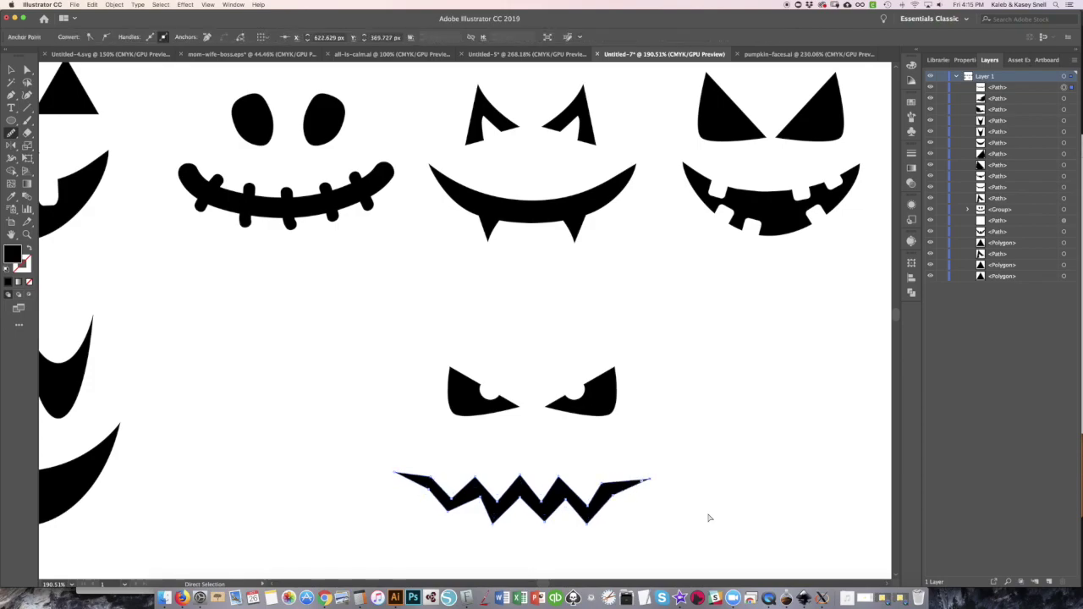
{"action": "left_click_drag", "start_coordinate": [648, 482], "coordinate": [525, 492]}
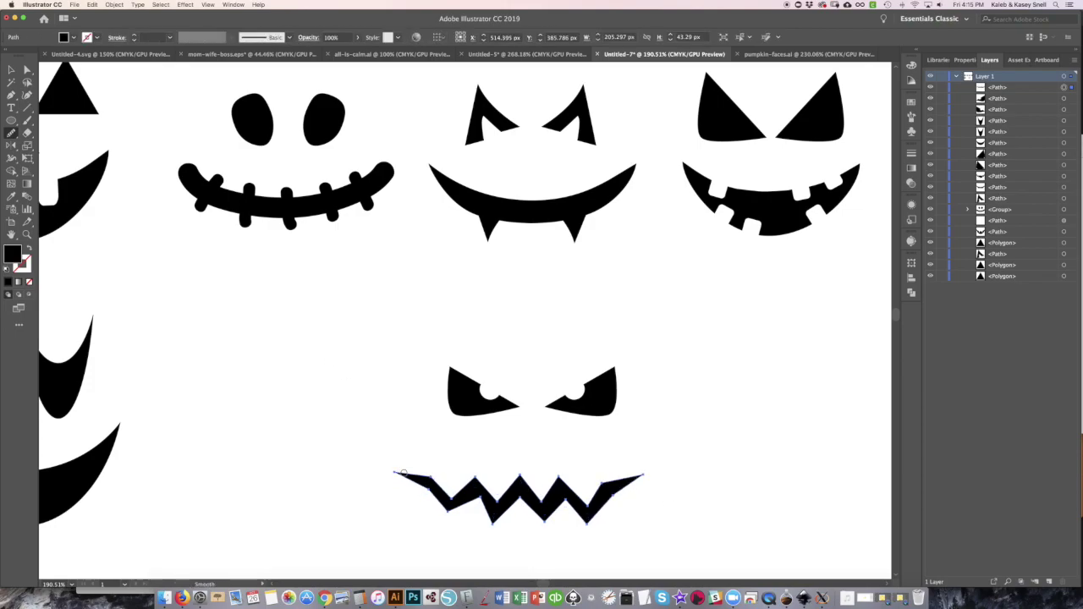
{"action": "left_click_drag", "start_coordinate": [419, 491], "coordinate": [452, 510]}
{"action": "left_click_drag", "start_coordinate": [592, 523], "coordinate": [415, 479]}
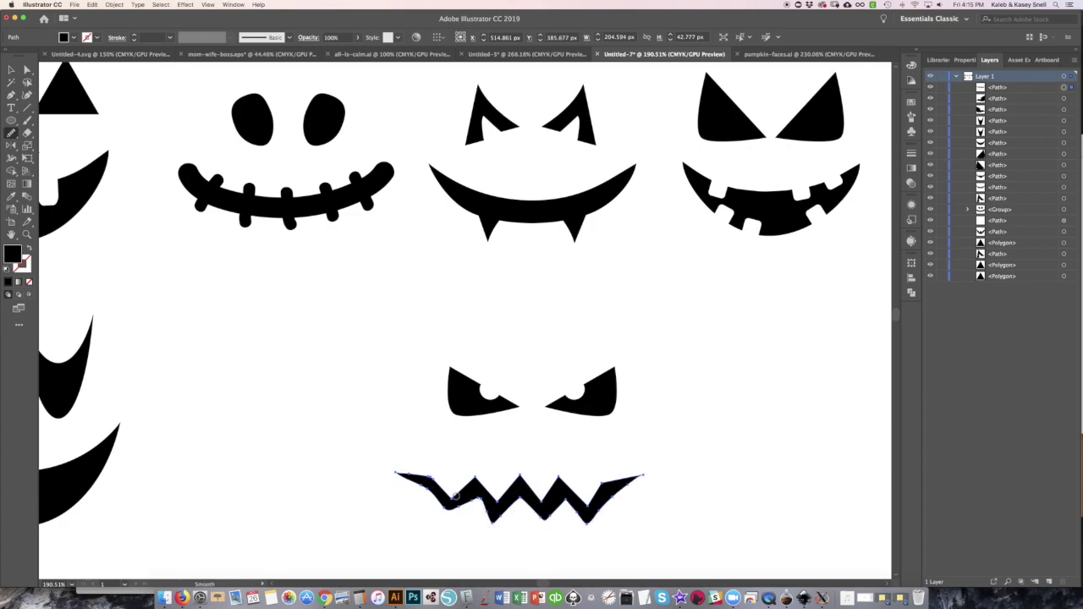
{"action": "left_click_drag", "start_coordinate": [486, 485], "coordinate": [572, 488]}
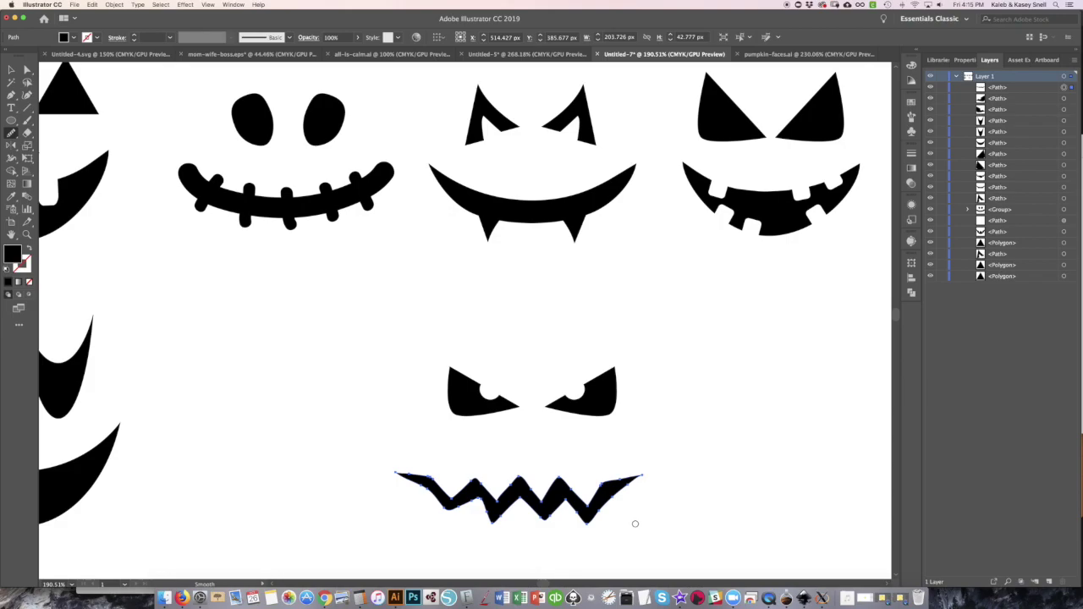
Shift the zigzag mouth slightly right so it sits centred under the eyes.
{"action": "key", "text": "a"}
{"action": "mouse_move", "coordinate": [370, 454]}
{"action": "left_mouse_down"}
{"action": "mouse_move", "coordinate": [429, 499]}
{"action": "mouse_move", "coordinate": [645, 502]}
{"action": "left_mouse_up"}
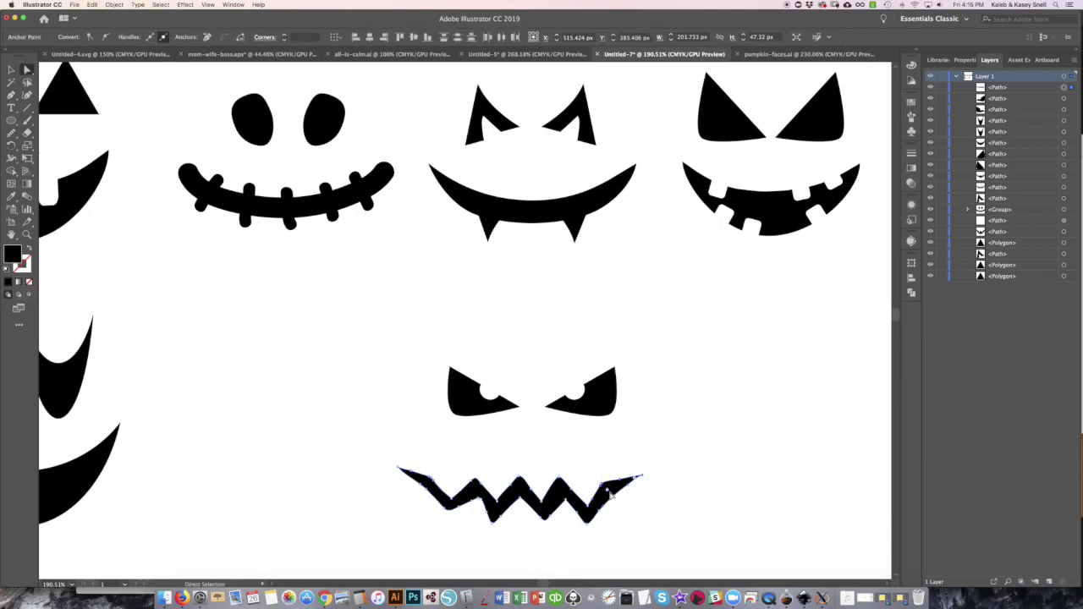
{"action": "left_click", "coordinate": [641, 502]}
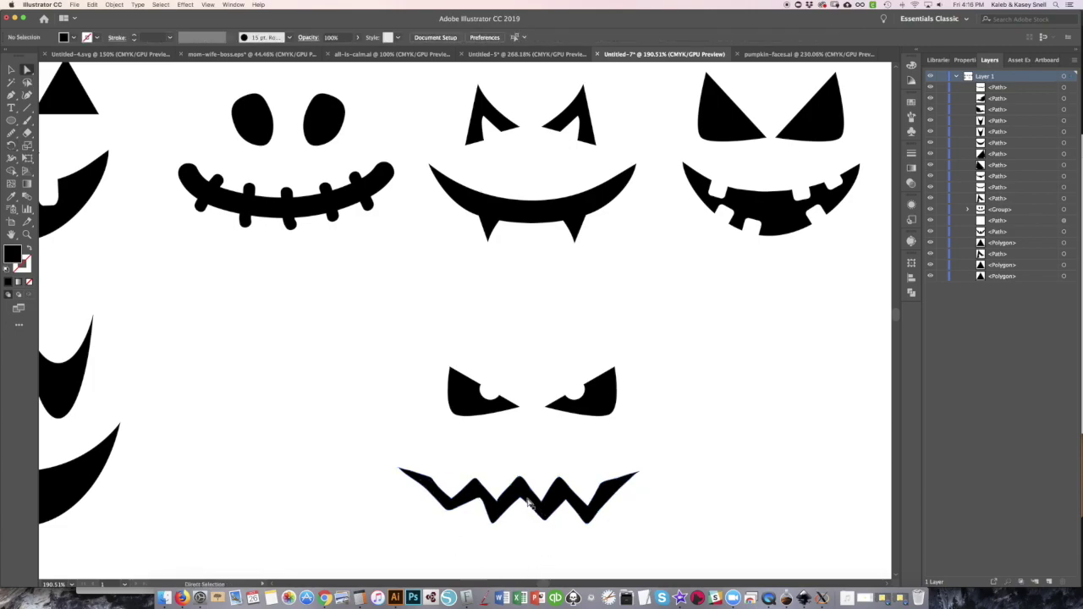
{"action": "left_click_drag", "start_coordinate": [524, 499], "coordinate": [533, 502]}
{"action": "left_click", "coordinate": [525, 457]}
{"action": "left_click", "coordinate": [484, 498]}
Zoom in and delete two stray anchor points from the zigzag's middle and last V.
{"action": "key", "text": "s"}
{"action": "left_click", "coordinate": [11, 133]}
{"action": "key", "text": "super+equal"}
{"action": "key", "text": "super+equal"}
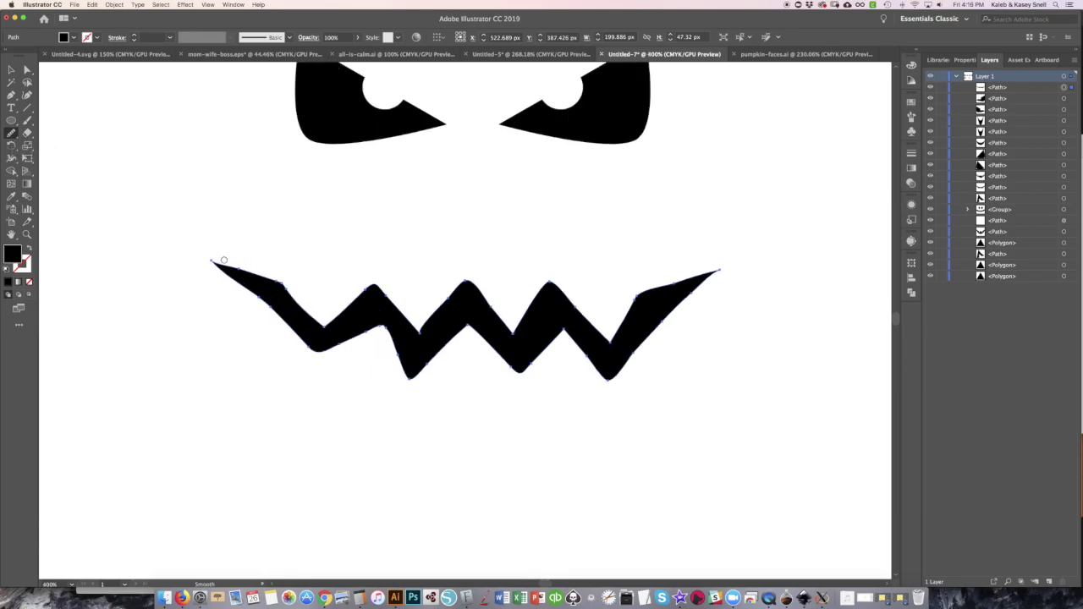
{"action": "key", "text": "shift+c"}
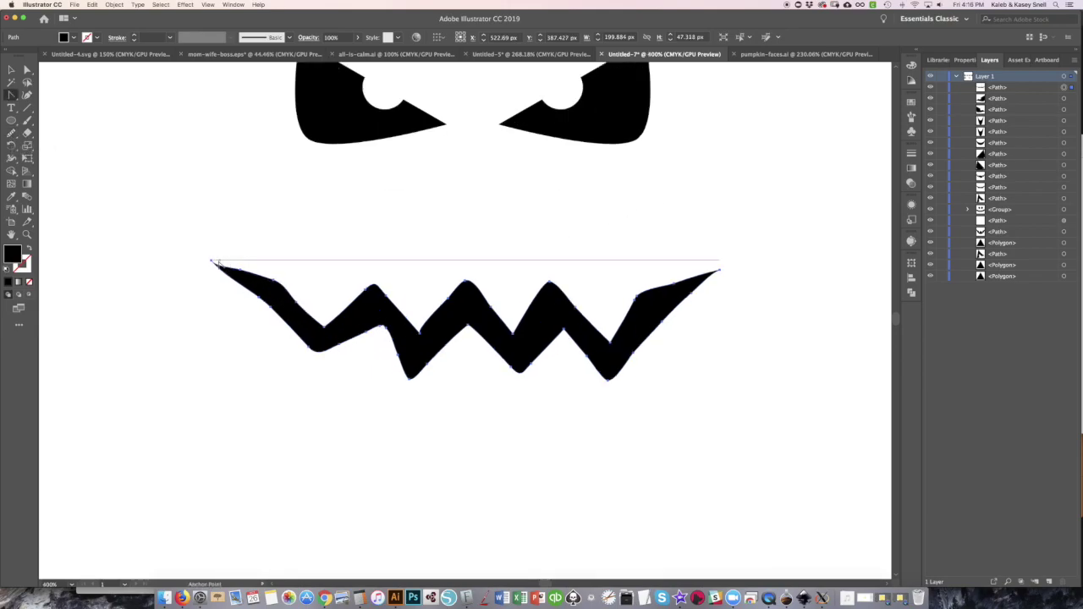
{"action": "key", "text": "minus"}
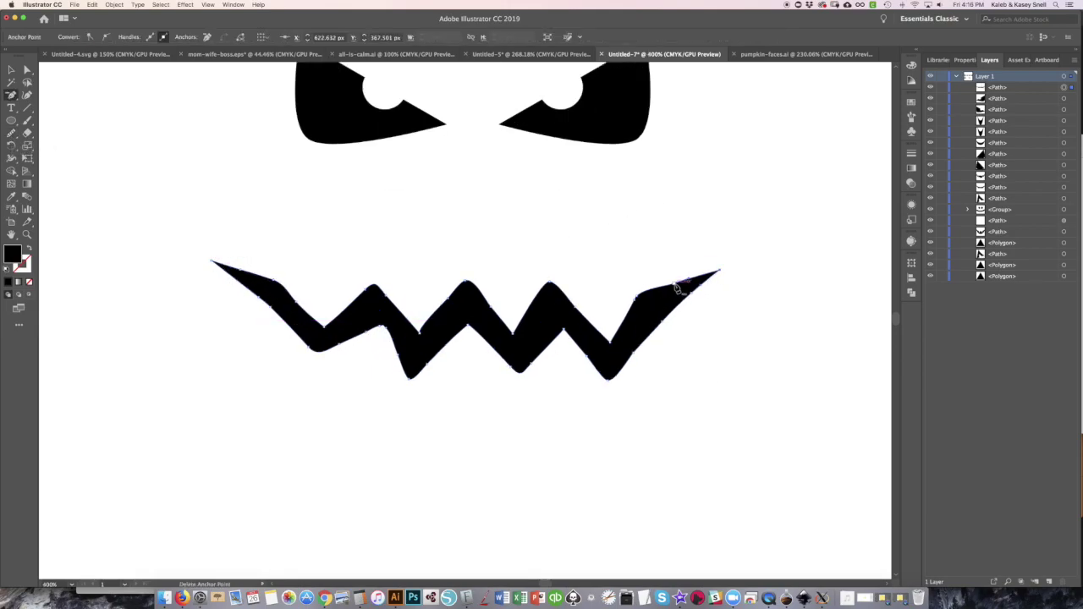
{"action": "left_click", "coordinate": [494, 311]}
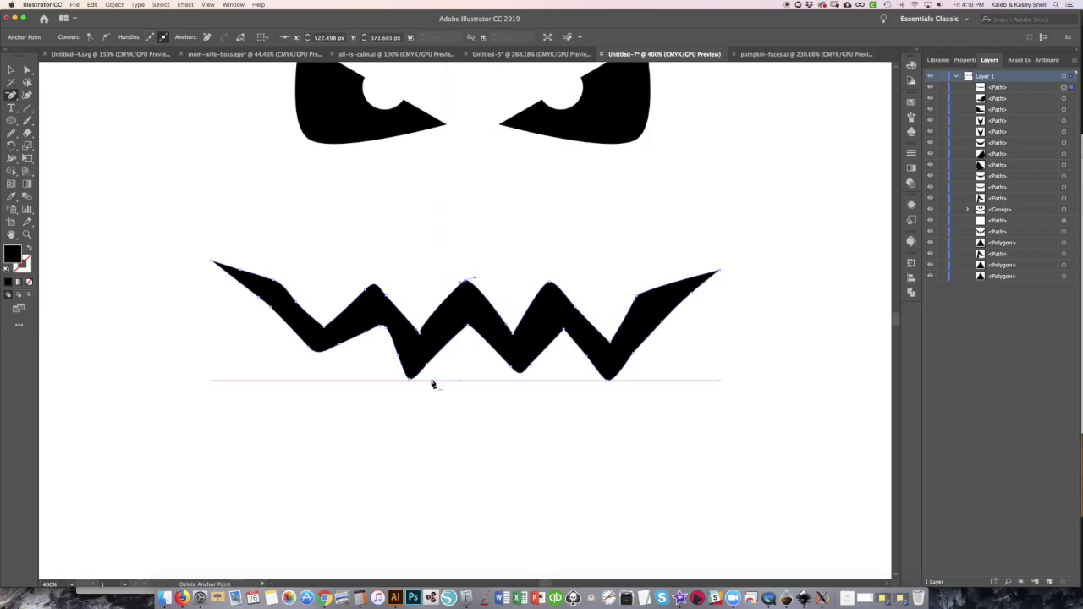
{"action": "left_click", "coordinate": [593, 358]}
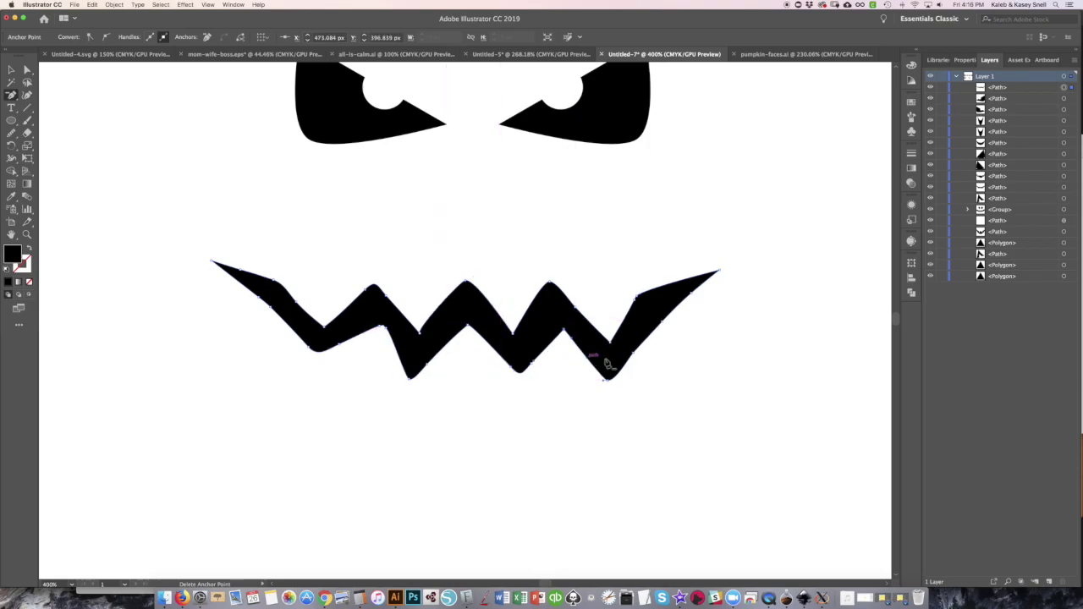
Inspect the zigzag mouth's anchors up close, checking the left peak's anchor.
{"action": "key", "text": "a"}
{"action": "left_click", "coordinate": [688, 389]}
{"action": "left_click", "coordinate": [408, 334]}
{"action": "left_click", "coordinate": [287, 379]}
{"action": "key", "text": "v"}
{"action": "left_click", "coordinate": [416, 346]}
{"action": "key", "text": "ctrl+equal"}
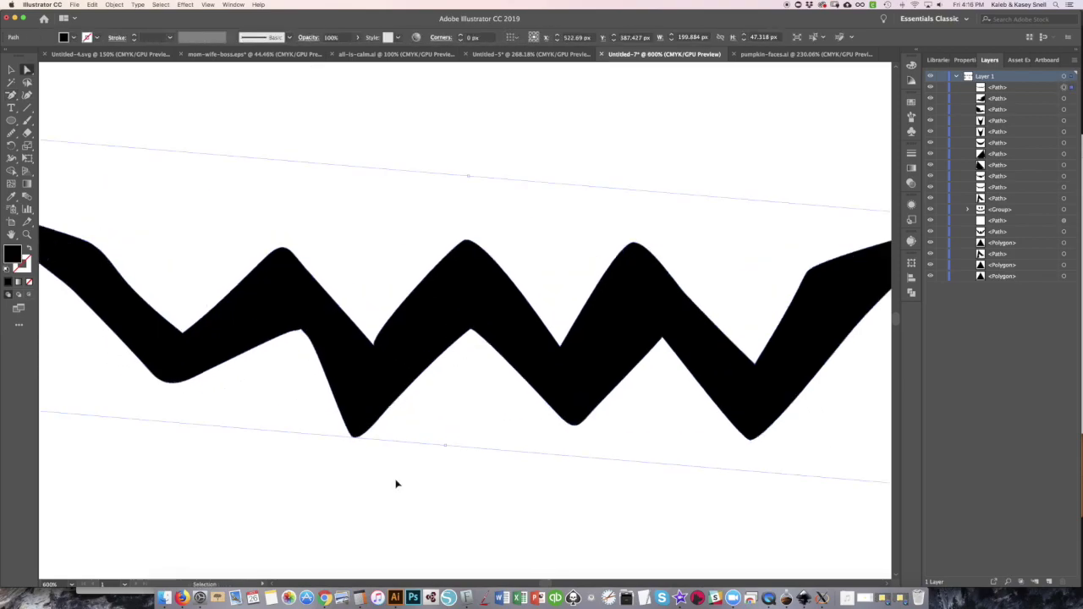
{"action": "key", "text": "ctrl+equal"}
{"action": "key", "text": "a"}
{"action": "left_click", "coordinate": [213, 335]}
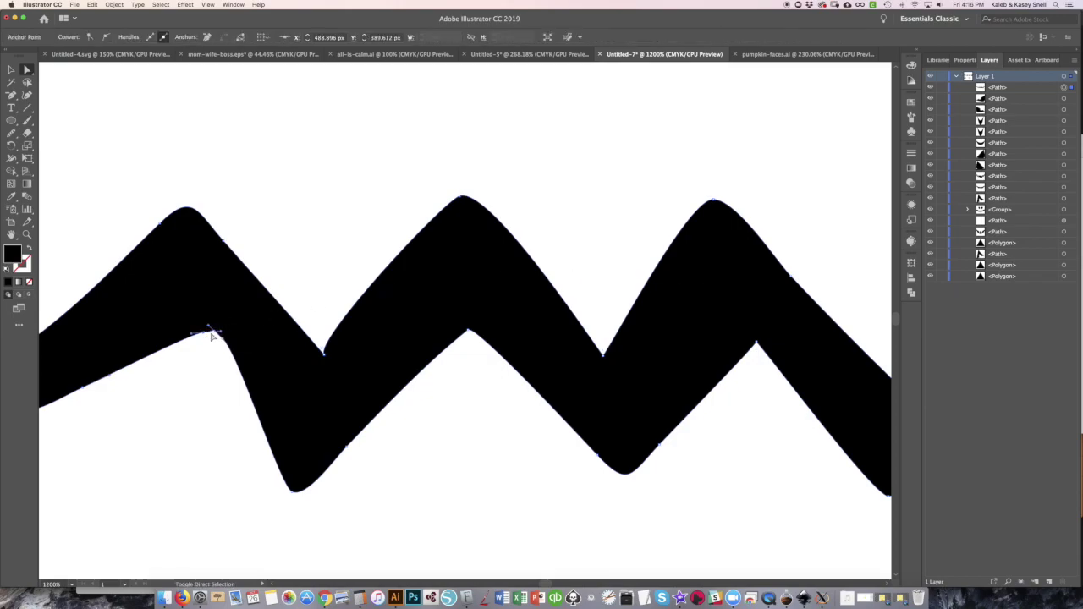
{"action": "left_click", "coordinate": [224, 371]}
Review the remaining zigzag anchors, then deselect and zoom out to the whole face.
{"action": "key", "text": "ctrl+minus"}
{"action": "key", "text": "ctrl+minus"}
{"action": "left_click", "coordinate": [201, 303]}
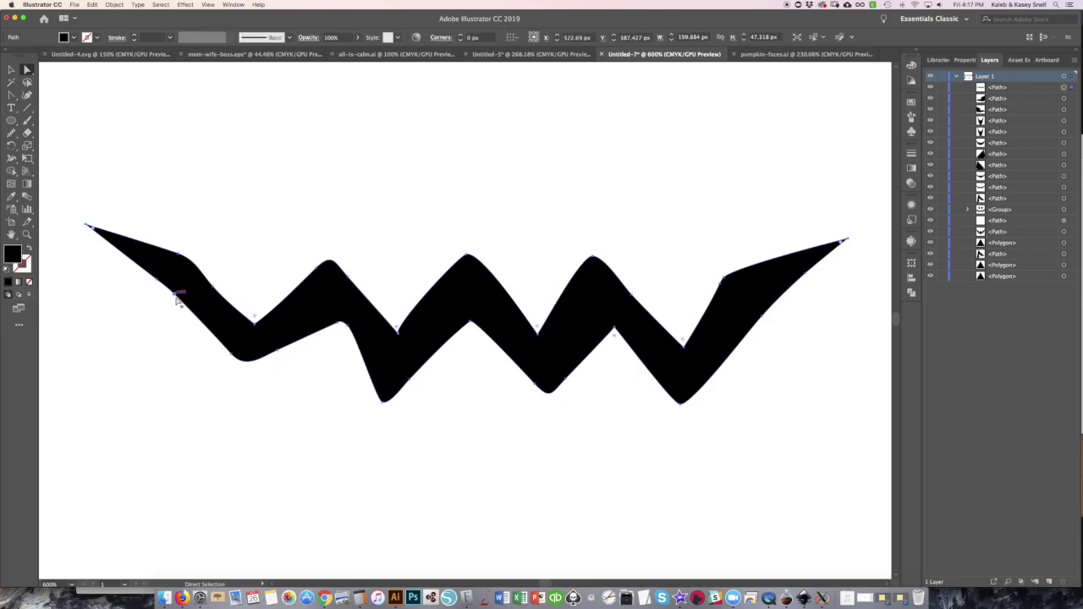
{"action": "key", "text": "minus"}
{"action": "key", "text": "a"}
{"action": "left_click", "coordinate": [290, 404]}
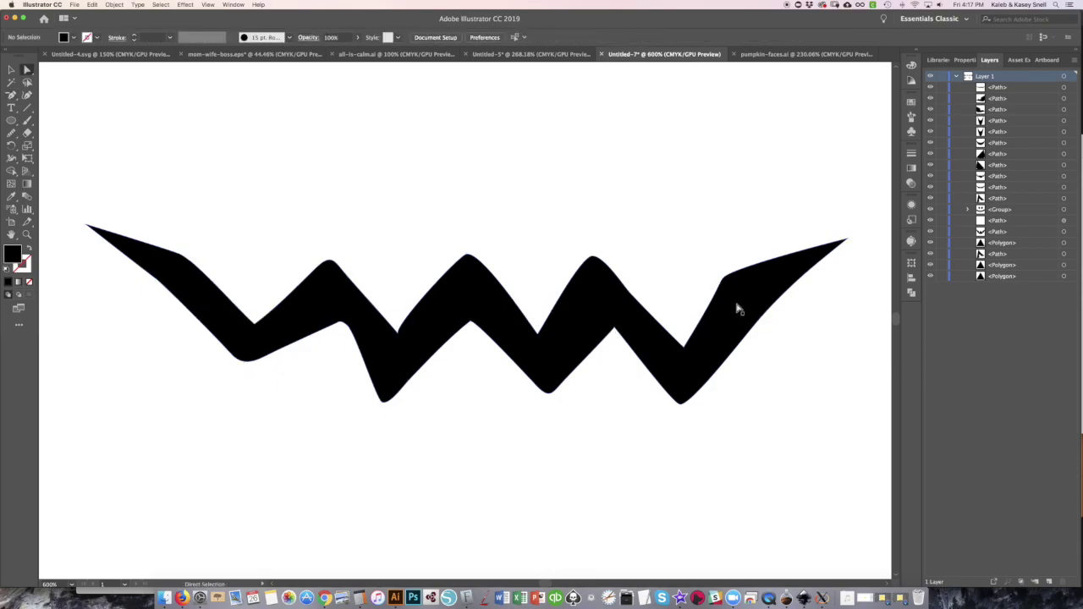
{"action": "left_click", "coordinate": [633, 315]}
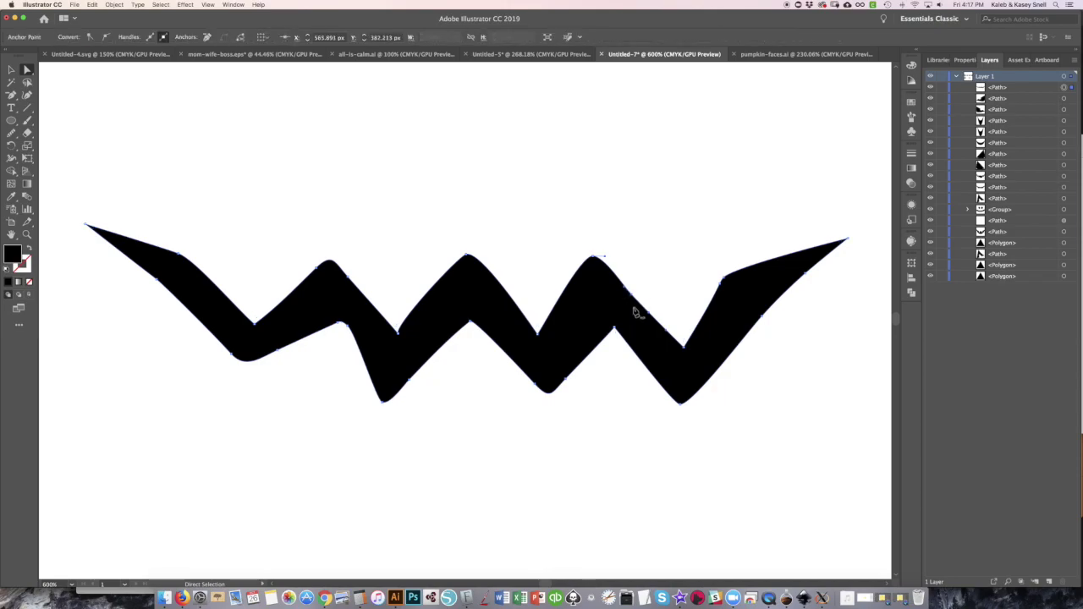
{"action": "left_click", "coordinate": [550, 393]}
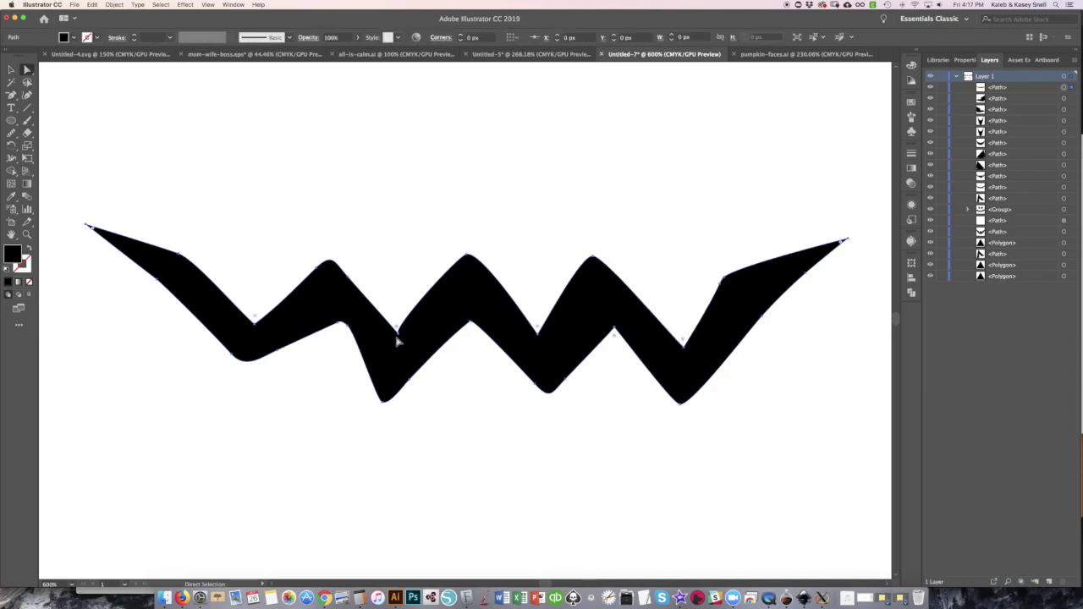
{"action": "left_click", "coordinate": [656, 454]}
{"action": "key", "text": "super+0"}
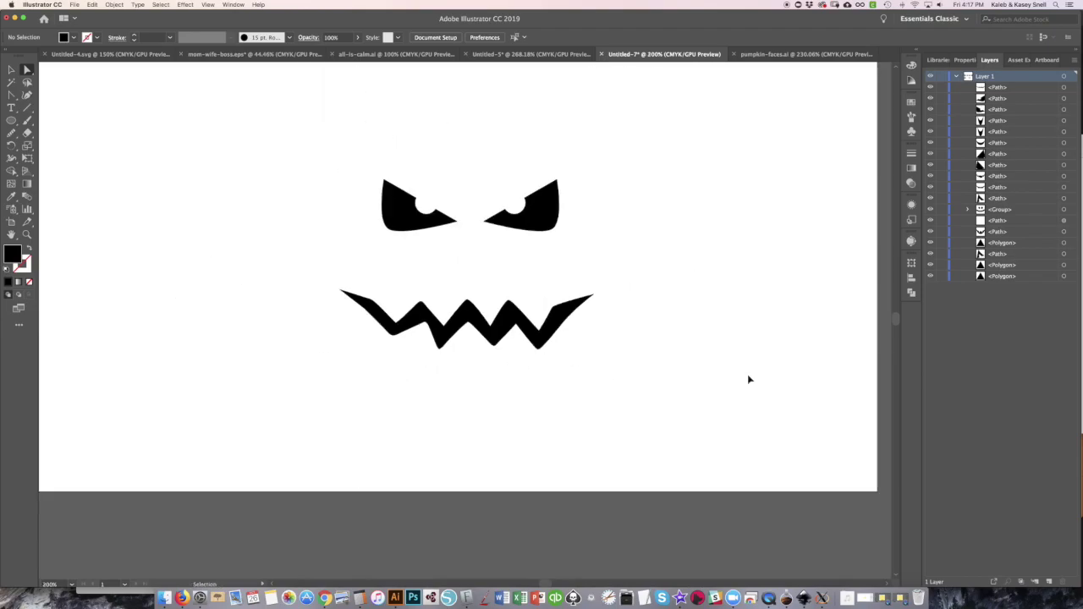
Move the zigzag mouth into the bottom row's second spot.
{"action": "key", "text": "v"}
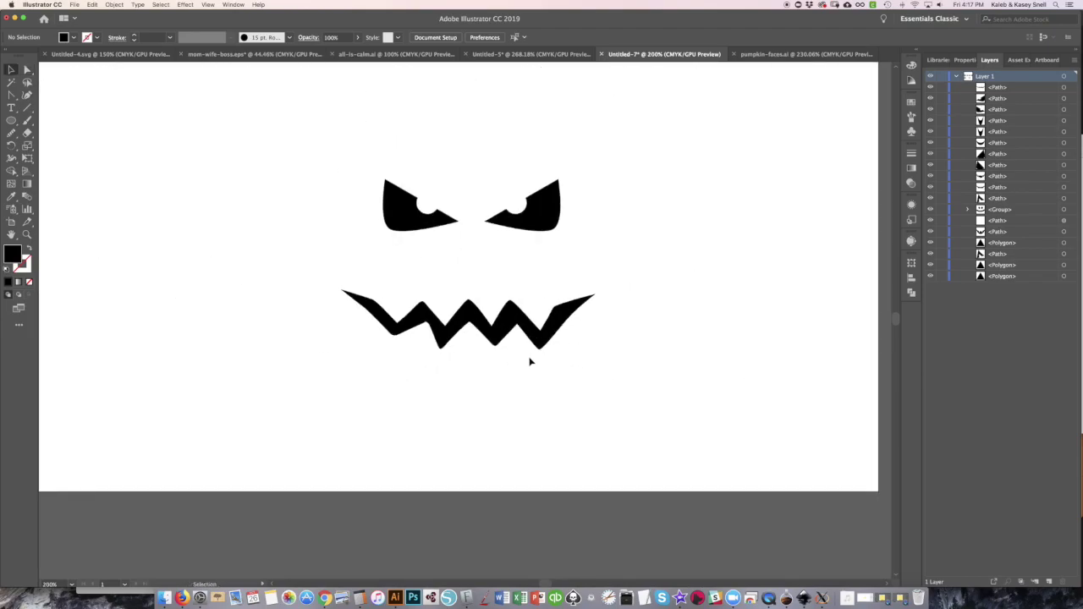
{"action": "key", "text": "super+minus"}
{"action": "key", "text": "super+minus"}
{"action": "left_click", "coordinate": [507, 330]}
{"action": "left_click", "coordinate": [491, 358]}
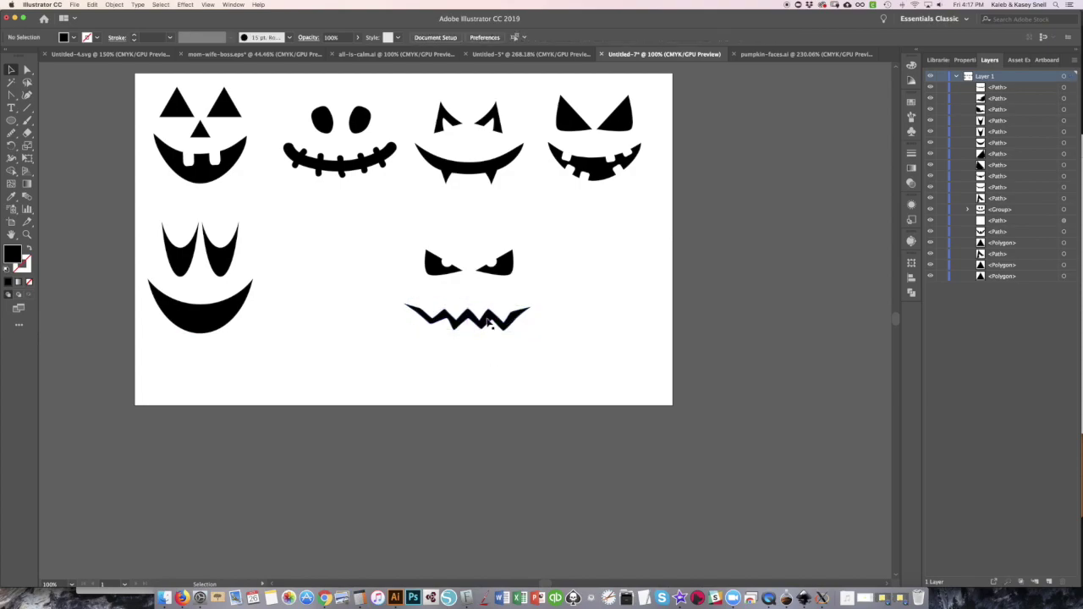
{"action": "left_click_drag", "start_coordinate": [488, 324], "coordinate": [367, 323]}
Move the angry eyes above the zigzag mouth and copy the first face's mouth into the bottom row.
{"action": "key", "text": "r"}
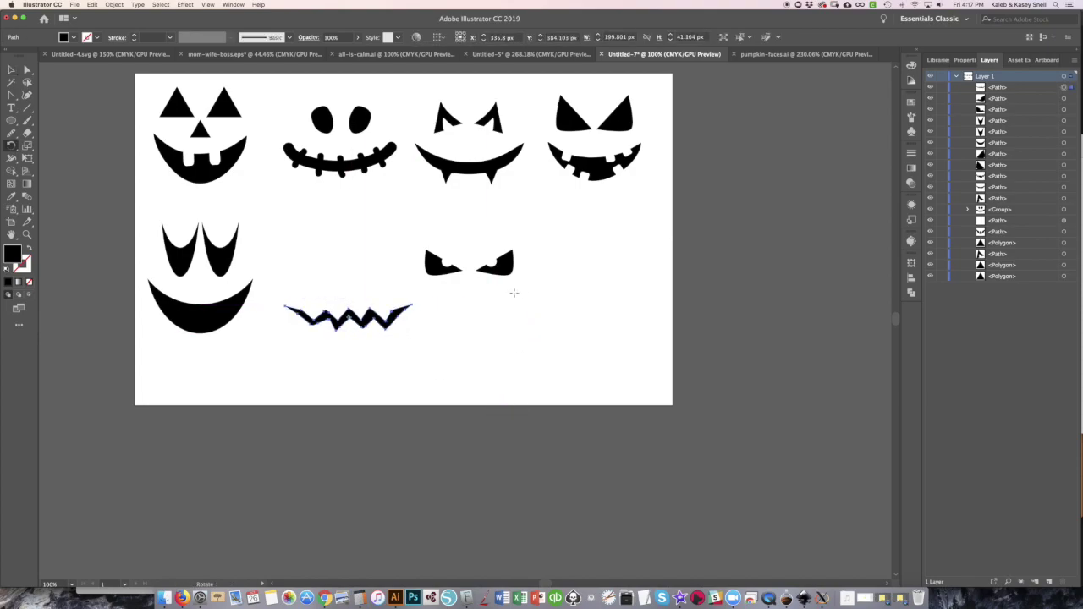
{"action": "key", "text": "v"}
{"action": "mouse_move", "coordinate": [459, 271]}
{"action": "left_mouse_down"}
{"action": "mouse_move", "coordinate": [320, 285]}
{"action": "mouse_move", "coordinate": [342, 273]}
{"action": "left_mouse_up"}
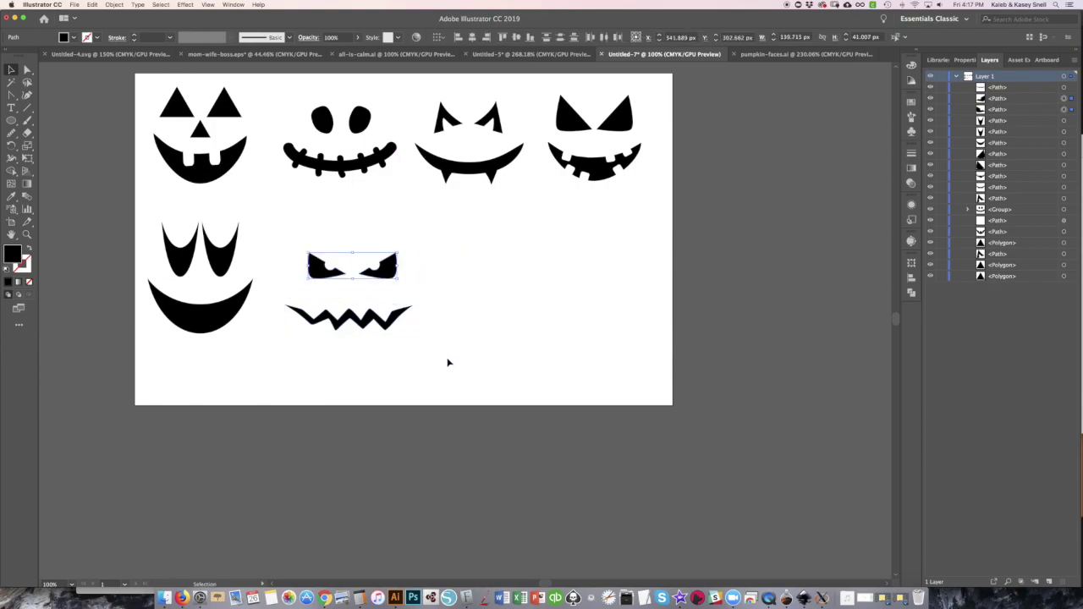
{"action": "left_click", "coordinate": [449, 362]}
{"action": "key", "text": "super+Tab"}
{"action": "key", "text": "super+Tab"}
{"action": "key", "text": "super+Tab"}
{"action": "key", "text": "super+Tab"}
{"action": "key", "text": "super+Tab"}
{"action": "key", "text": "super+Tab"}
{"action": "key", "text": "super+Tab"}
{"action": "key", "text": "super+Tab"}
{"action": "key", "text": "super+Tab"}
{"action": "key", "text": "super+Tab"}
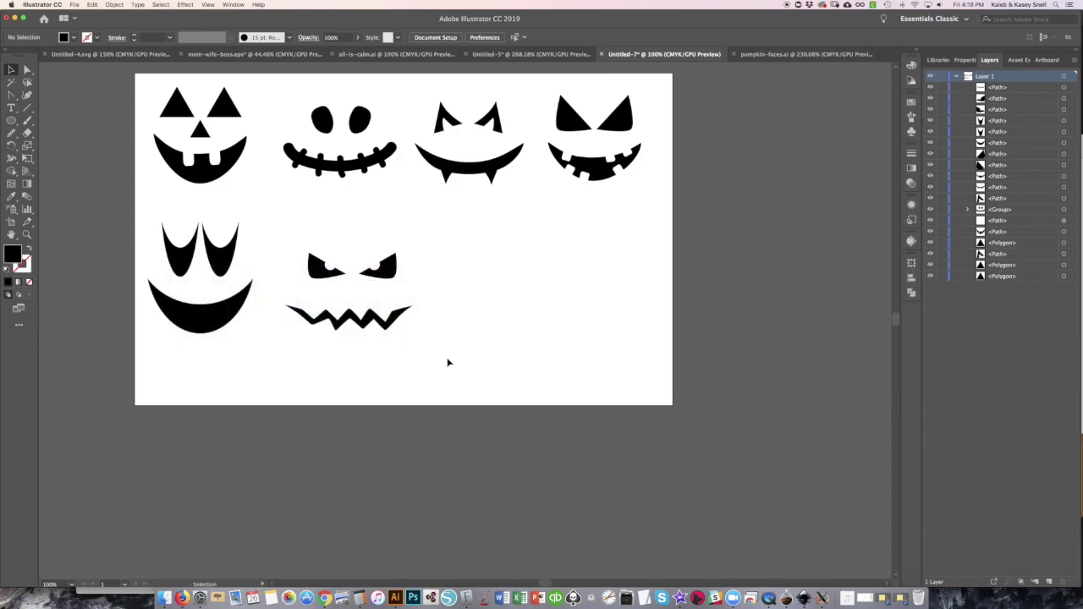
{"action": "left_click_drag", "start_coordinate": [203, 182], "coordinate": [483, 343]}
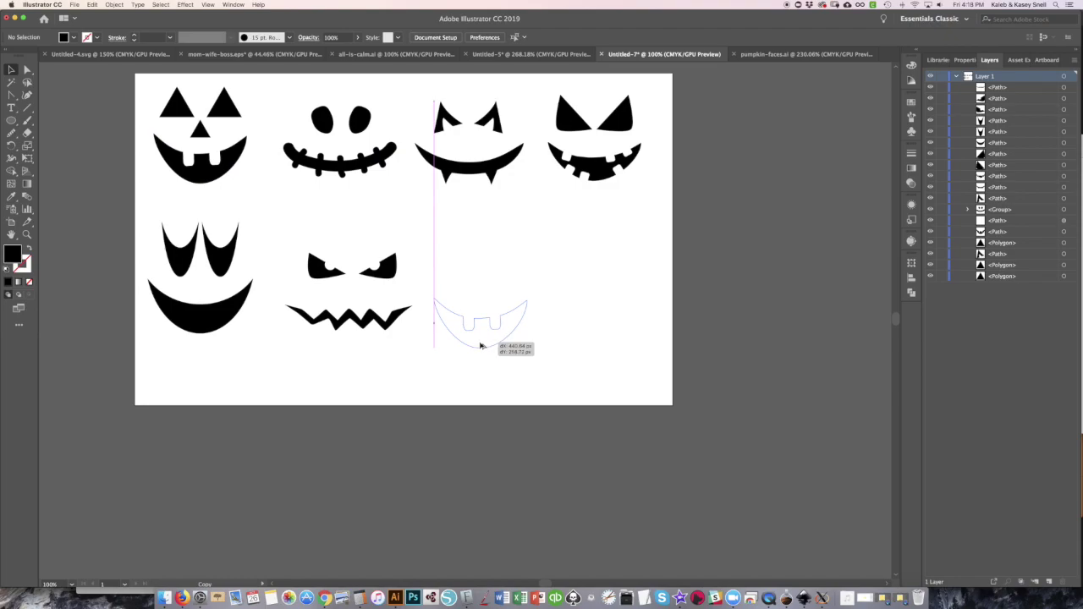
Draw a round black eye above the copied mouth and copy the fourth face's mouth below it.
{"action": "left_click", "coordinate": [11, 120]}
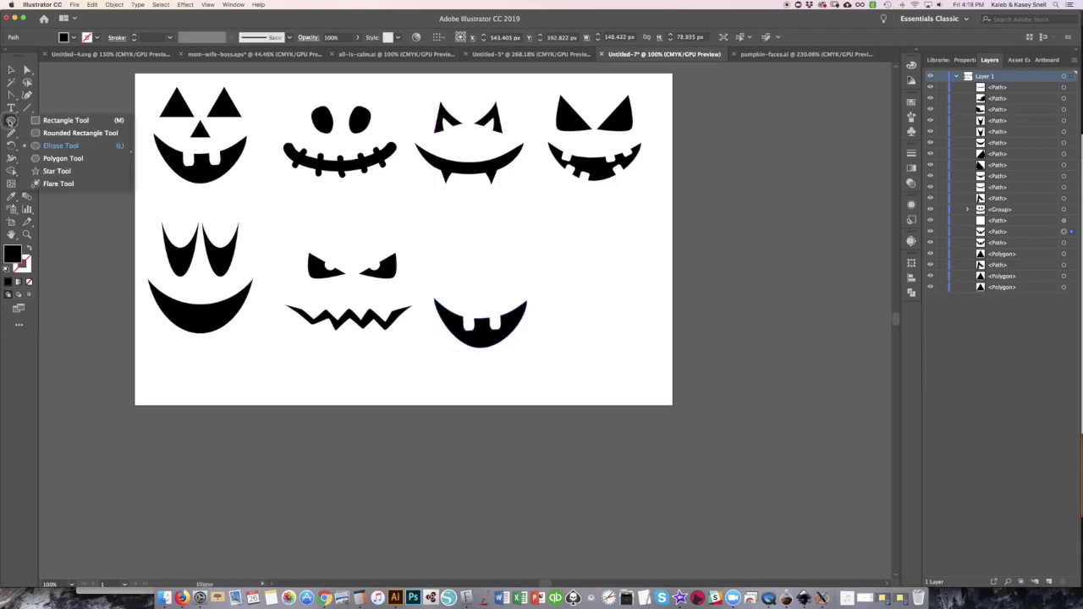
{"action": "left_click", "coordinate": [60, 146]}
{"action": "mouse_move", "coordinate": [459, 282]}
{"action": "left_mouse_down"}
{"action": "mouse_move", "coordinate": [472, 295]}
{"action": "mouse_move", "coordinate": [509, 287]}
{"action": "mouse_move", "coordinate": [466, 284]}
{"action": "left_mouse_up"}
{"action": "key", "text": "v"}
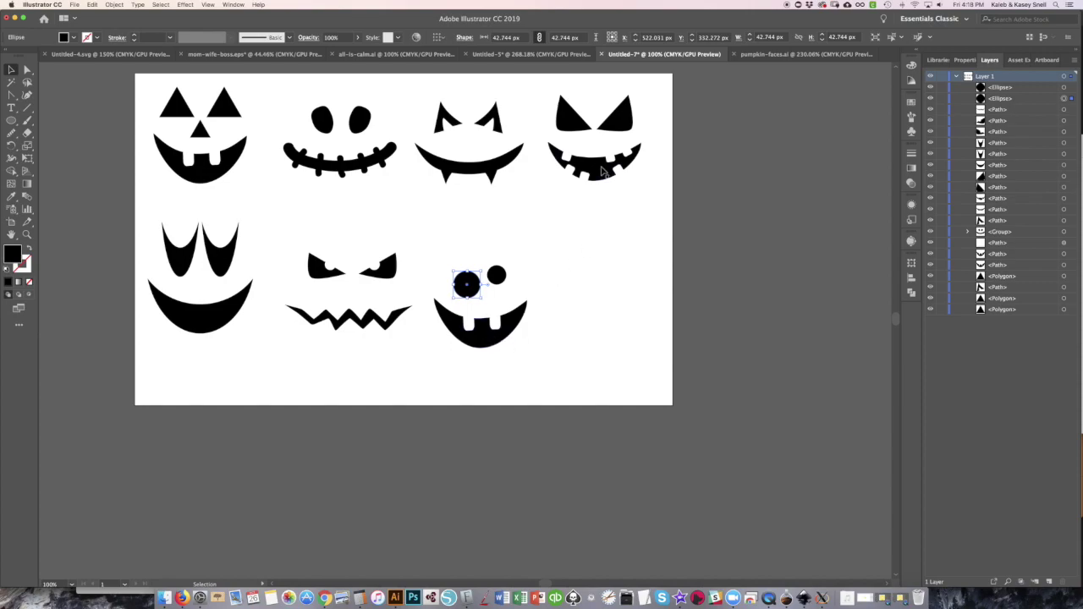
{"action": "mouse_move", "coordinate": [603, 172]}
{"action": "left_mouse_down", "text": "alt"}
{"action": "mouse_move", "coordinate": [488, 377]}
{"action": "mouse_move", "coordinate": [513, 368]}
{"action": "left_mouse_up", "text": "alt"}
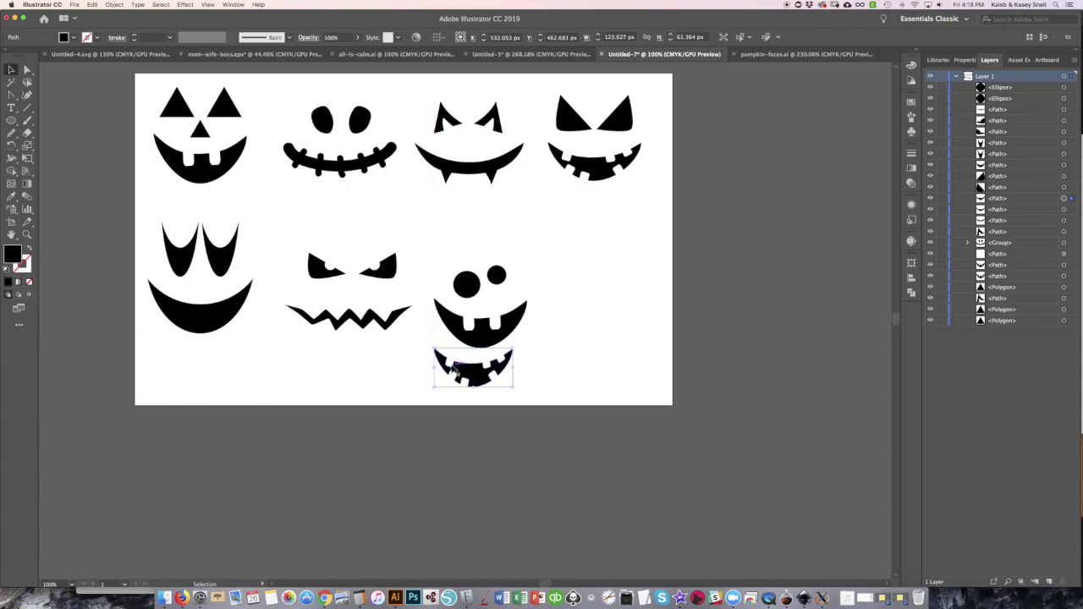
Delete the anchors forming the left and upper-right tooth notches of the copied mouth.
{"action": "key", "text": "a"}
{"action": "scroll", "coordinate": [455, 369], "scroll_direction": "up", "scroll_amount": 5}
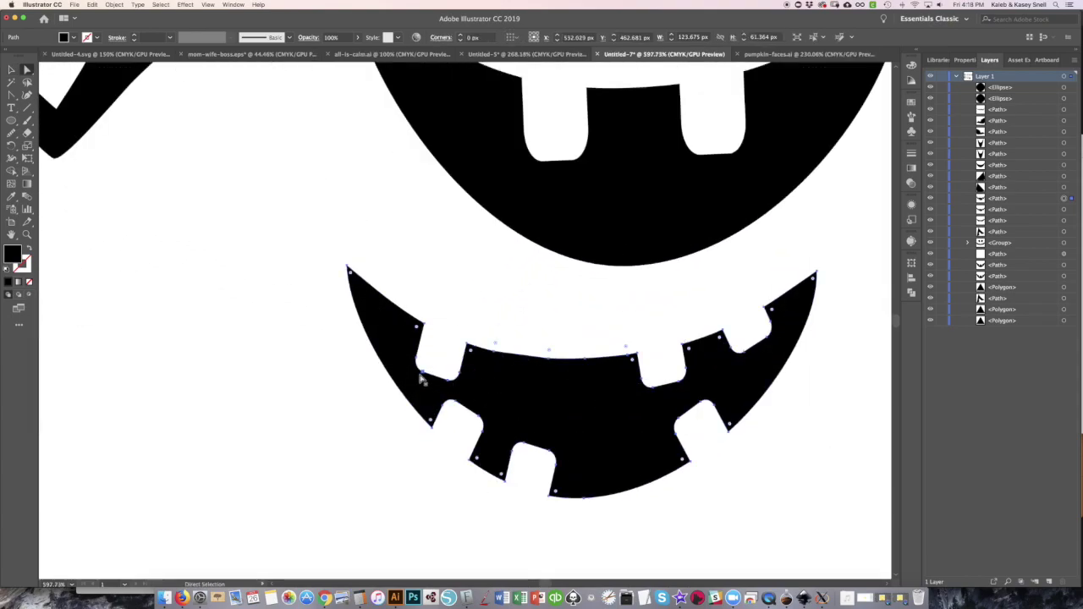
{"action": "key", "text": "minus"}
{"action": "left_click", "coordinate": [422, 372]}
{"action": "left_click", "coordinate": [458, 373]}
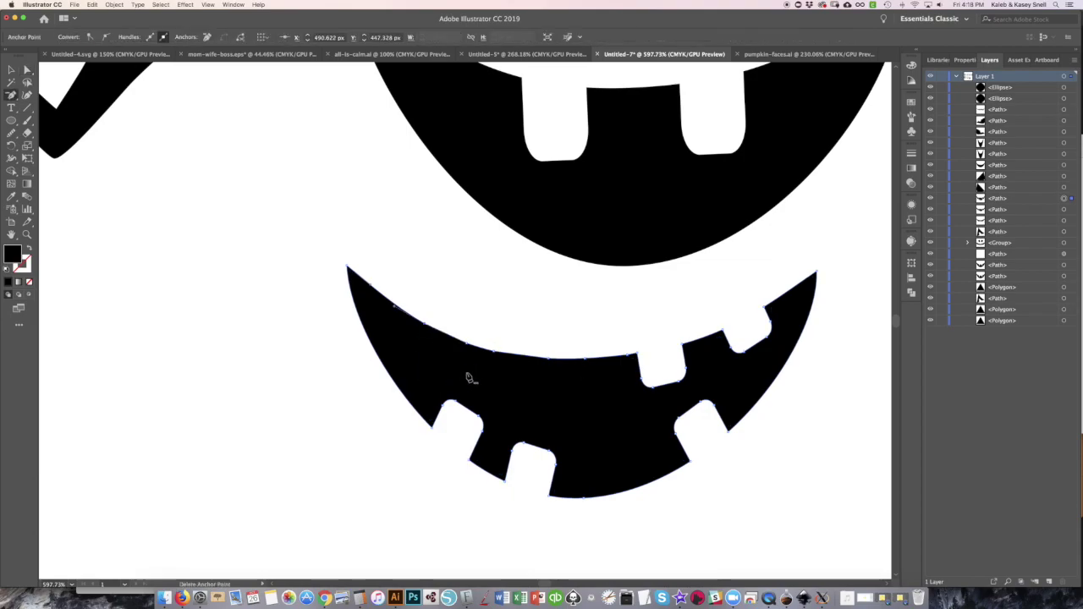
{"action": "left_click", "coordinate": [741, 351]}
{"action": "left_click", "coordinate": [729, 350]}
{"action": "left_click", "coordinate": [768, 337]}
{"action": "left_click", "coordinate": [772, 315]}
Delete the anchors forming the lower-right and lower-left tooth notches.
{"action": "left_click", "coordinate": [706, 405]}
{"action": "left_click", "coordinate": [679, 422]}
{"action": "left_click", "coordinate": [689, 459]}
{"action": "left_click", "coordinate": [726, 430]}
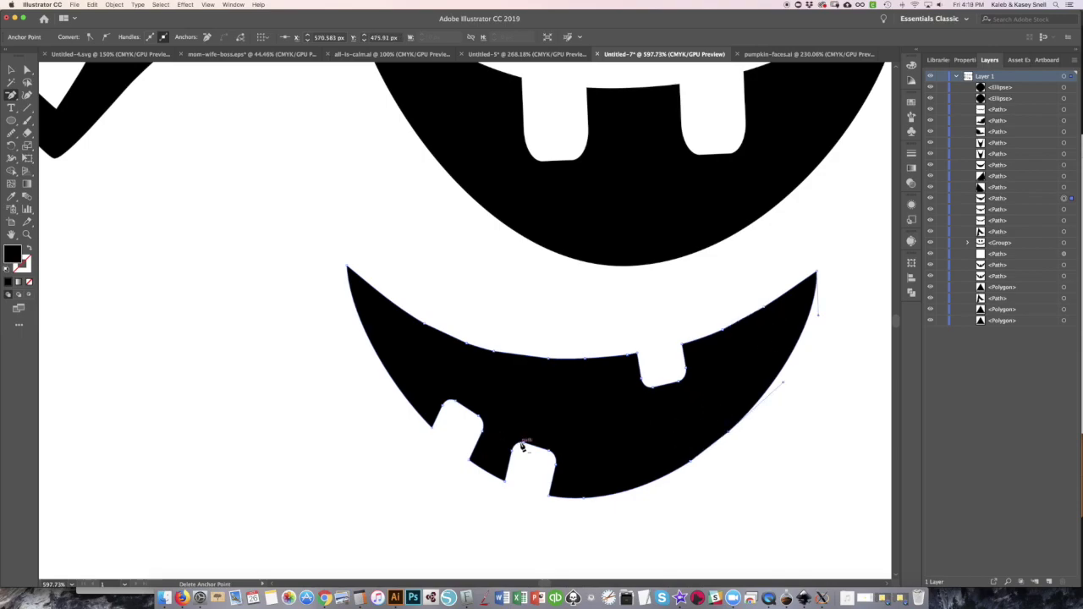
{"action": "left_click", "coordinate": [484, 423]}
{"action": "left_click", "coordinate": [470, 460]}
{"action": "left_click", "coordinate": [455, 401]}
{"action": "left_click", "coordinate": [441, 405]}
Smooth the mouth's upper, upper-right and lower-right edges.
{"action": "key", "text": "s"}
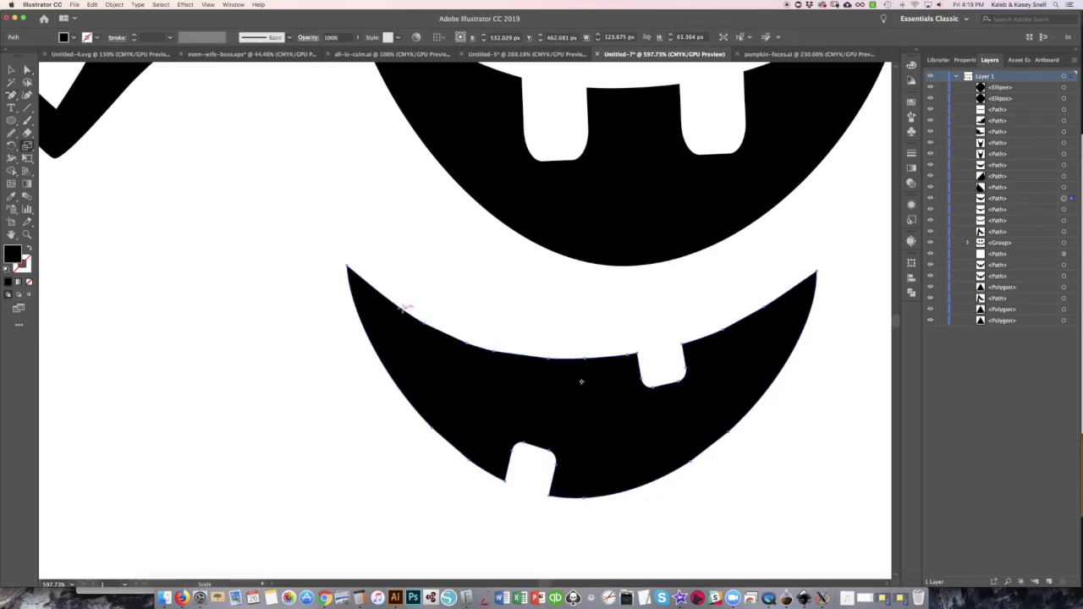
{"action": "left_click", "coordinate": [11, 133]}
{"action": "left_click_drag", "start_coordinate": [415, 318], "coordinate": [541, 359]}
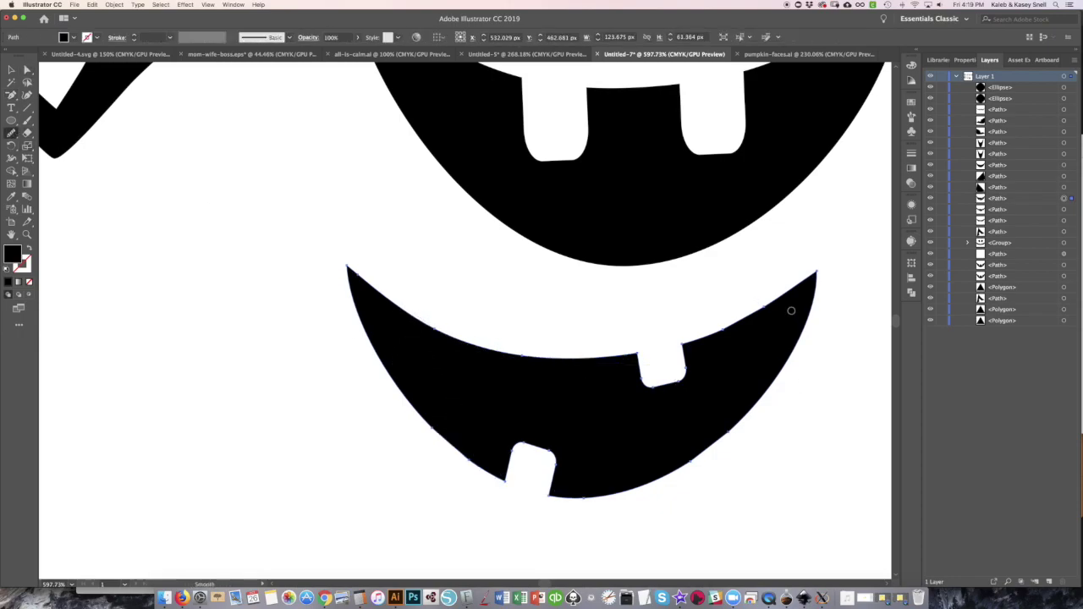
{"action": "left_click_drag", "start_coordinate": [739, 316], "coordinate": [800, 284]}
{"action": "left_click_drag", "start_coordinate": [700, 465], "coordinate": [715, 453]}
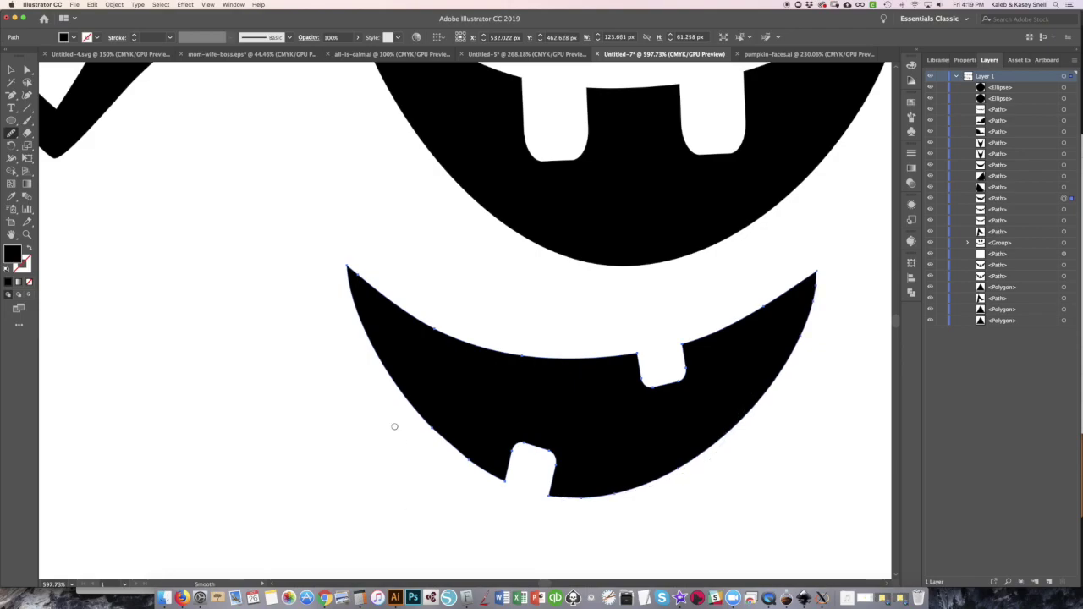
Move the reworked mouth up under the round eyes and zoom out to the artboard.
{"action": "key", "text": "super+shift+a"}
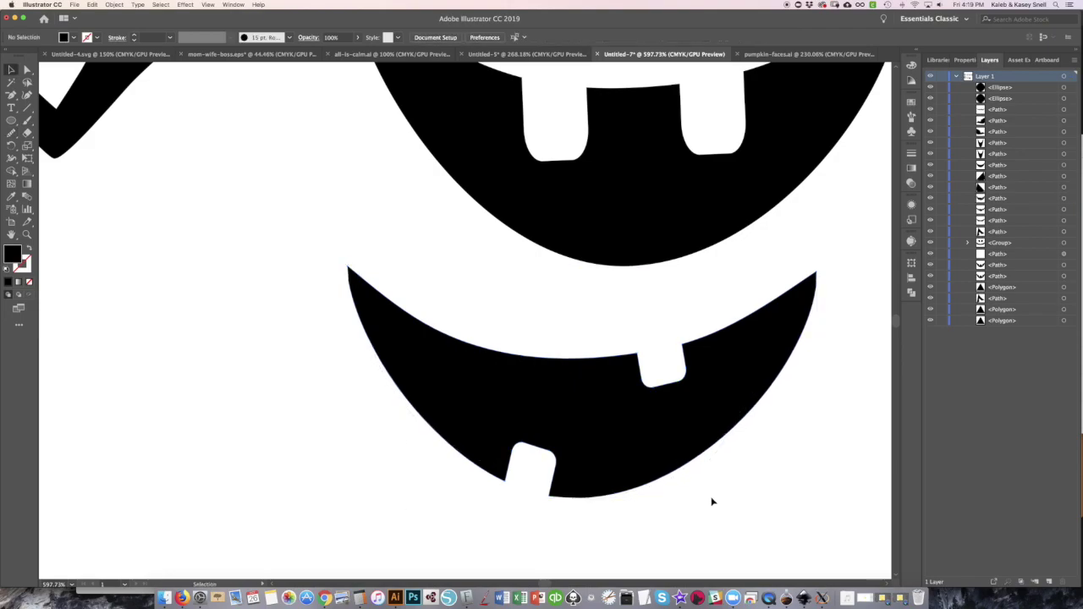
{"action": "key", "text": "super+minus"}
{"action": "key", "text": "super+minus"}
{"action": "left_click_drag", "start_coordinate": [526, 296], "coordinate": [531, 259]}
{"action": "key", "text": "super+minus"}
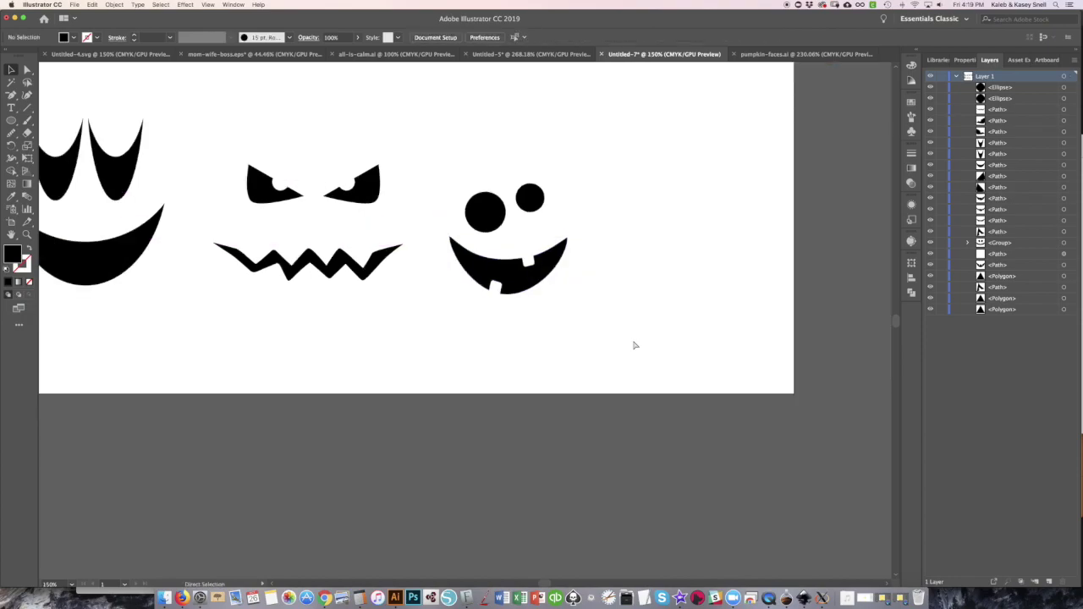
{"action": "key", "text": "super+minus"}
{"action": "key", "text": "super+minus"}
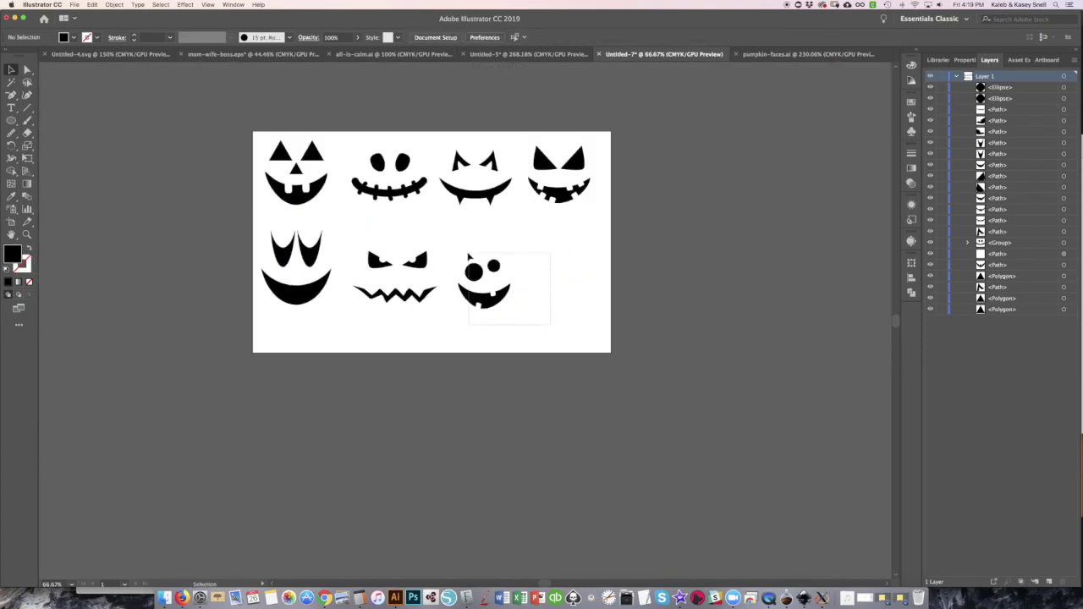
Shift the round-eyed face to the row's right end with the angry face beside it.
{"action": "left_click_drag", "start_coordinate": [470, 255], "coordinate": [469, 255]}
{"action": "mouse_move", "coordinate": [514, 310]}
{"action": "left_mouse_down"}
{"action": "mouse_move", "coordinate": [527, 322]}
{"action": "mouse_move", "coordinate": [570, 307]}
{"action": "left_mouse_up"}
{"action": "left_click_drag", "start_coordinate": [461, 309], "coordinate": [365, 242]}
{"action": "left_click_drag", "start_coordinate": [429, 268], "coordinate": [501, 270]}
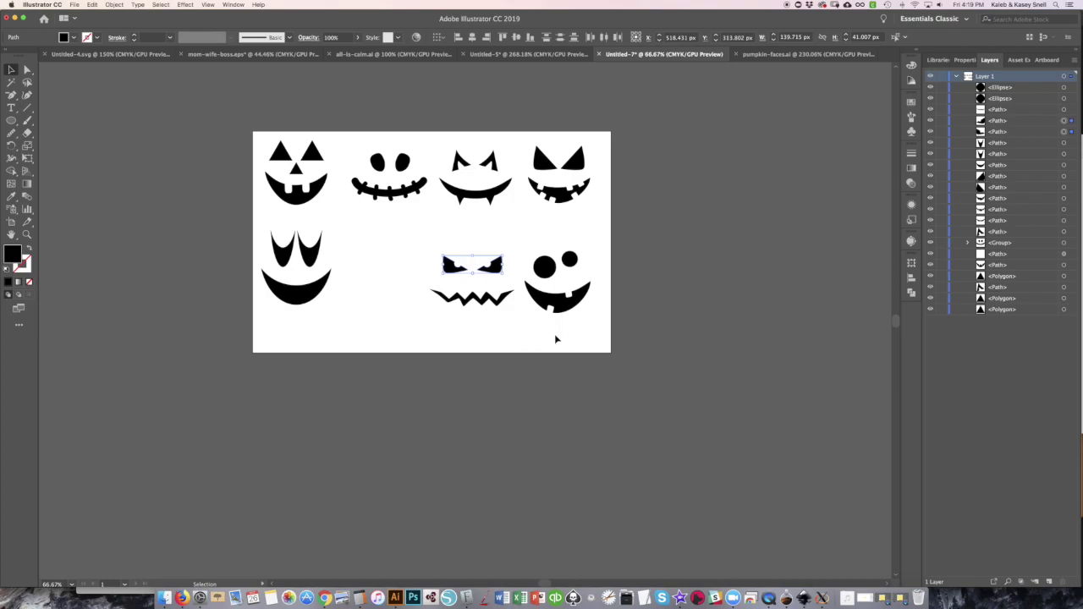
Draw a black oval in the empty bottom-row spot.
{"action": "key", "text": "l"}
{"action": "mouse_move", "coordinate": [364, 285]}
{"action": "left_mouse_down"}
{"action": "mouse_move", "coordinate": [388, 317]}
{"action": "mouse_move", "coordinate": [408, 311]}
{"action": "left_mouse_up"}
{"action": "key", "text": "v"}
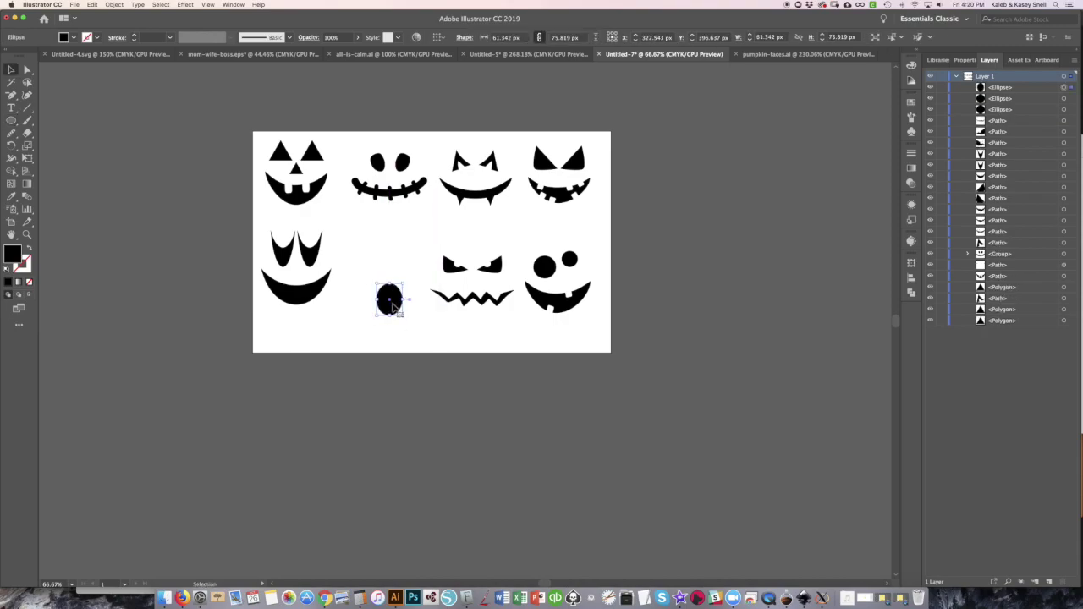
{"action": "key", "text": "super+equal"}
{"action": "key", "text": "super+equal"}
{"action": "key", "text": "super+equal"}
Copy the oval upward, then add a smaller oval overlapping the top one.
{"action": "left_click_drag", "start_coordinate": [458, 348], "coordinate": [417, 221]}
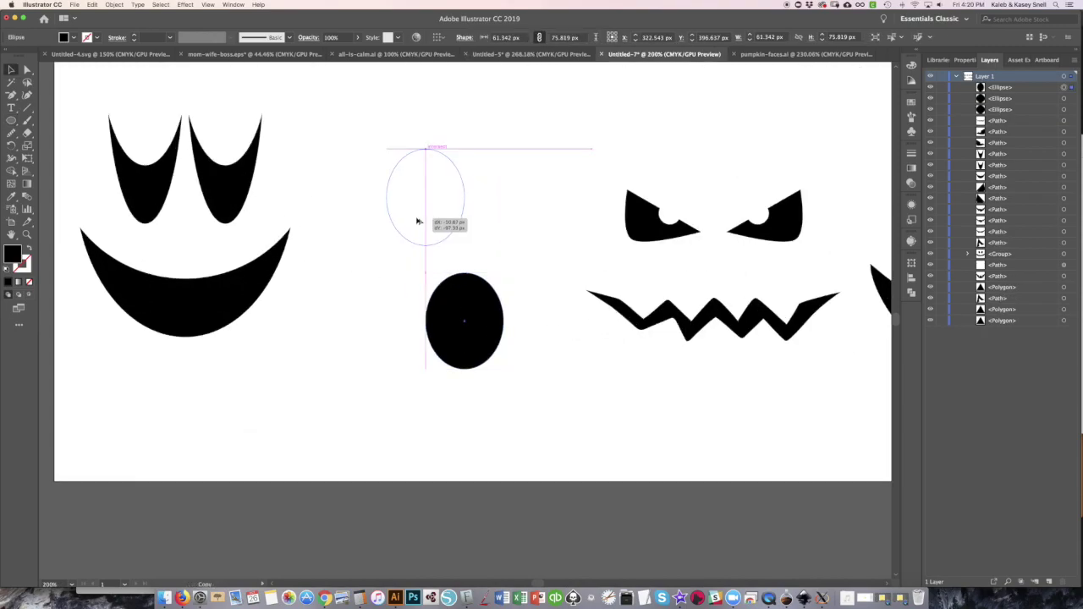
{"action": "key", "text": "r"}
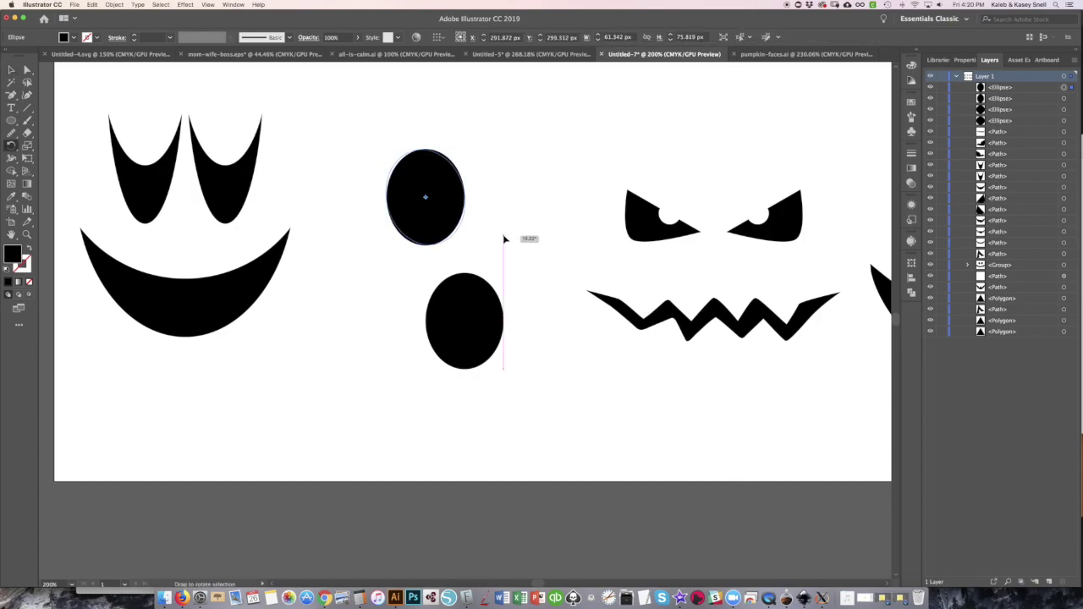
{"action": "left_click_drag", "start_coordinate": [505, 239], "coordinate": [500, 224]}
{"action": "key", "text": "a"}
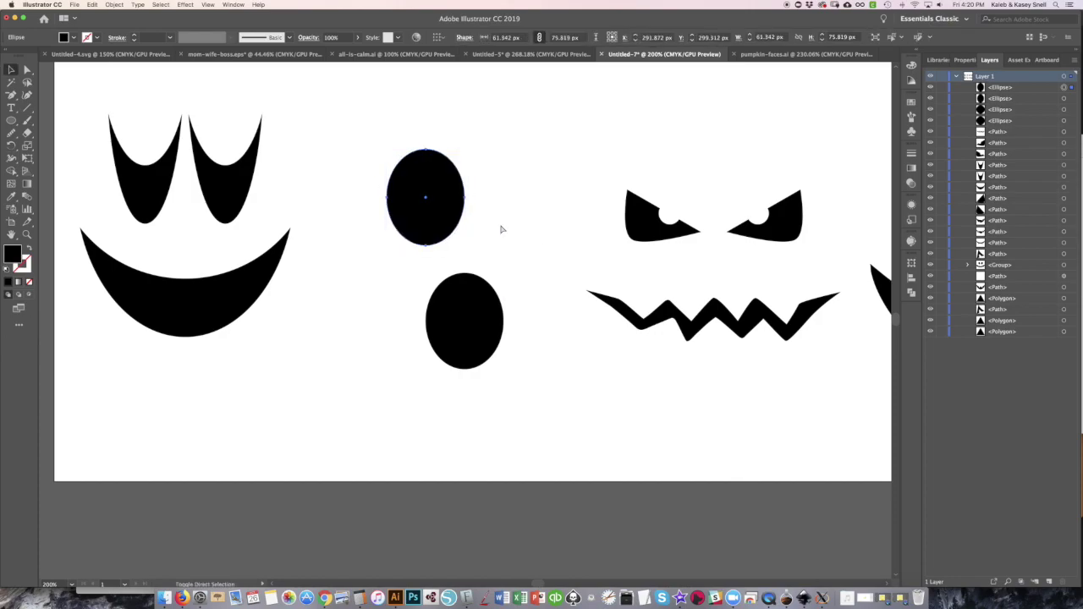
{"action": "key", "text": "v"}
{"action": "mouse_move", "coordinate": [429, 229]}
{"action": "left_mouse_down"}
{"action": "mouse_move", "coordinate": [465, 286]}
{"action": "mouse_move", "coordinate": [451, 266]}
{"action": "left_mouse_up"}
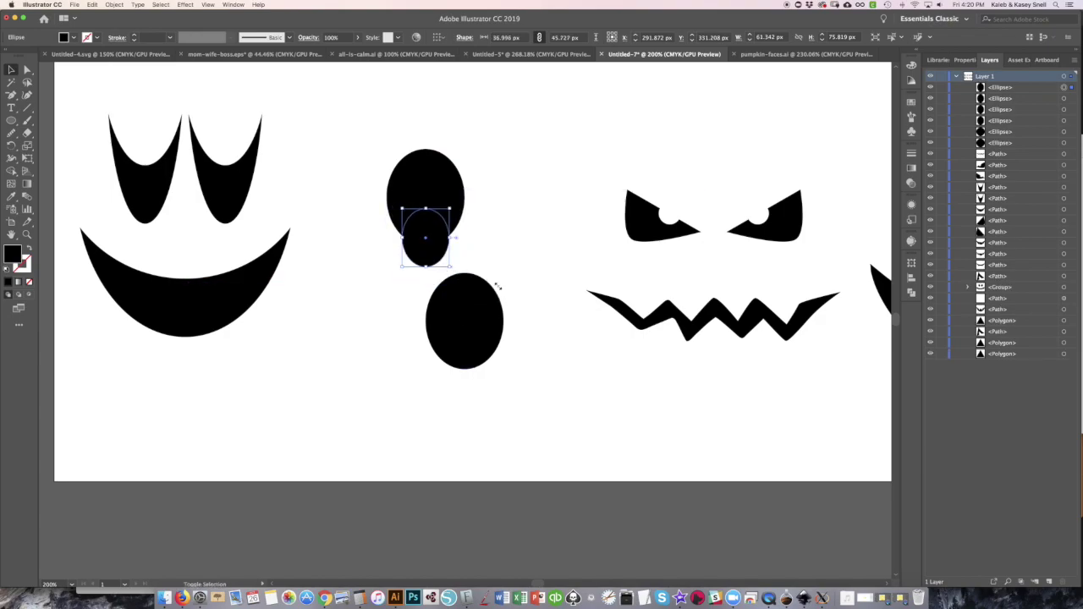
{"action": "left_click_drag", "start_coordinate": [464, 267], "coordinate": [465, 268]}
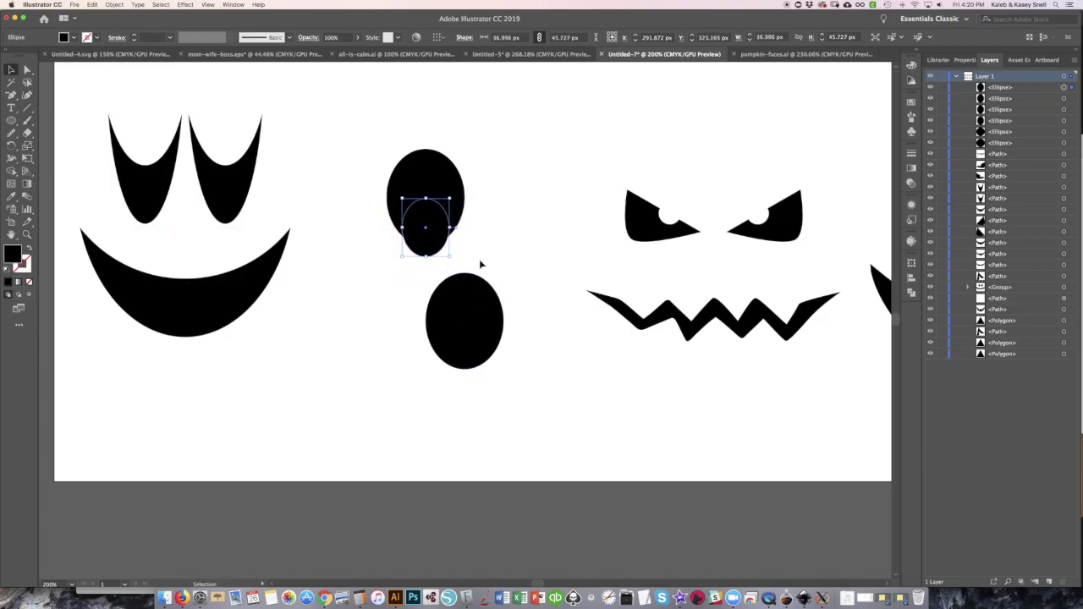
{"action": "key", "text": "Up"}
{"action": "key", "text": "Up"}
{"action": "key", "text": "Up"}
{"action": "left_click", "coordinate": [462, 227], "text": "shift"}
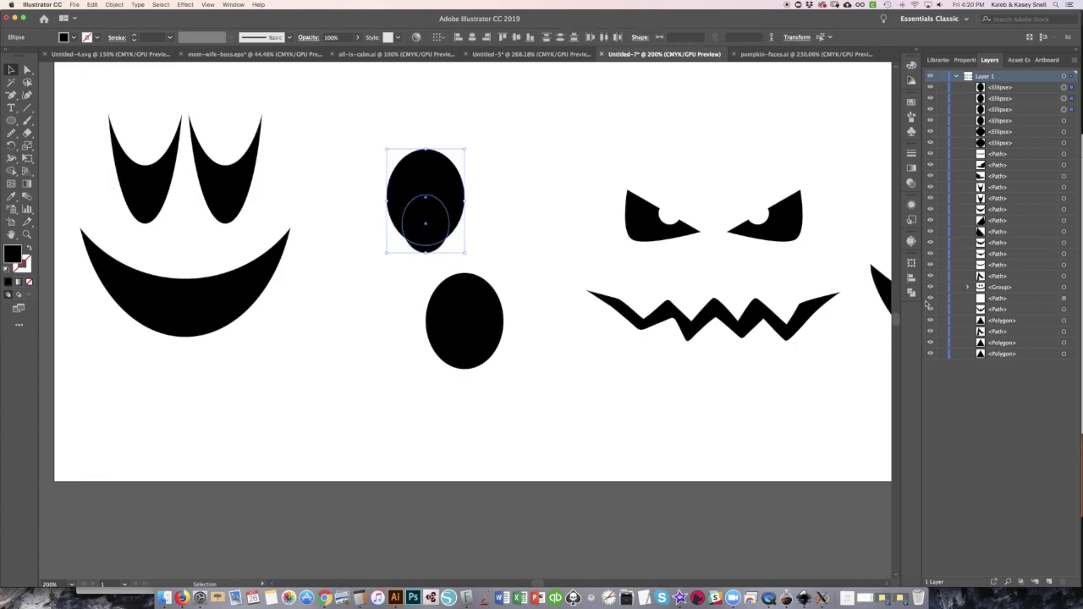
Try subtracting the small oval from the large one; Illustrator gives a no-results alert.
{"action": "left_click", "coordinate": [912, 292]}
{"action": "left_click", "coordinate": [802, 285]}
{"action": "left_click", "coordinate": [637, 318]}
{"action": "left_click_drag", "start_coordinate": [369, 151], "coordinate": [429, 226]}
{"action": "left_click", "coordinate": [912, 292]}
{"action": "left_click", "coordinate": [802, 285]}
{"action": "left_click", "coordinate": [635, 317]}
{"action": "left_click", "coordinate": [570, 266]}
Select both ovals, retry the subtraction, then send the small oval to the back.
{"action": "left_click", "coordinate": [430, 215]}
{"action": "left_click", "coordinate": [457, 216], "text": "shift"}
{"action": "left_click", "coordinate": [912, 292]}
{"action": "left_click", "coordinate": [803, 286]}
{"action": "key", "text": "Return"}
{"action": "left_click", "coordinate": [467, 241]}
{"action": "left_click", "coordinate": [421, 231]}
{"action": "key", "text": "ctrl+shift+bracketleft"}
{"action": "left_click", "coordinate": [421, 233], "text": "shift"}
Undo the failed cut, bring the small oval to the front and retry the subtraction.
{"action": "left_click", "coordinate": [912, 292]}
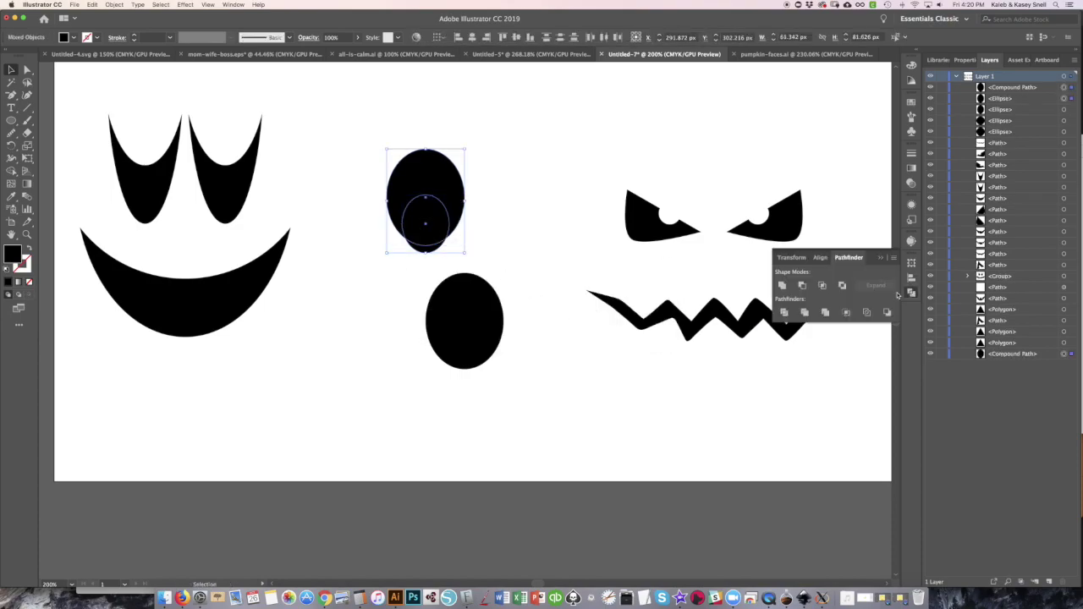
{"action": "left_click", "coordinate": [803, 286]}
{"action": "key", "text": "ctrl+z"}
{"action": "left_click", "coordinate": [495, 234]}
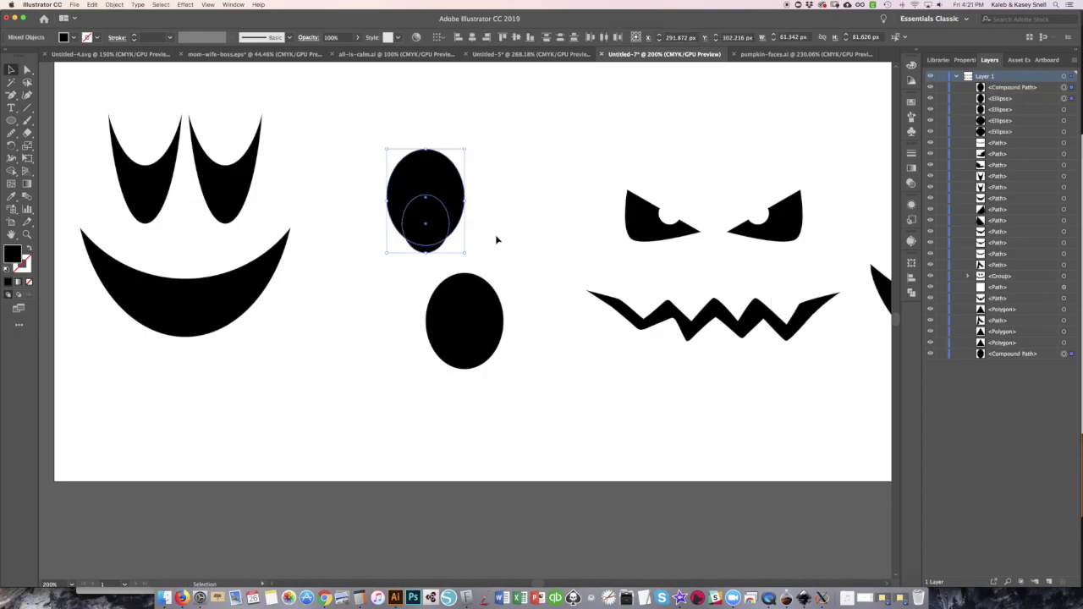
{"action": "left_click", "coordinate": [431, 250]}
{"action": "key", "text": "ctrl+shift+bracketright"}
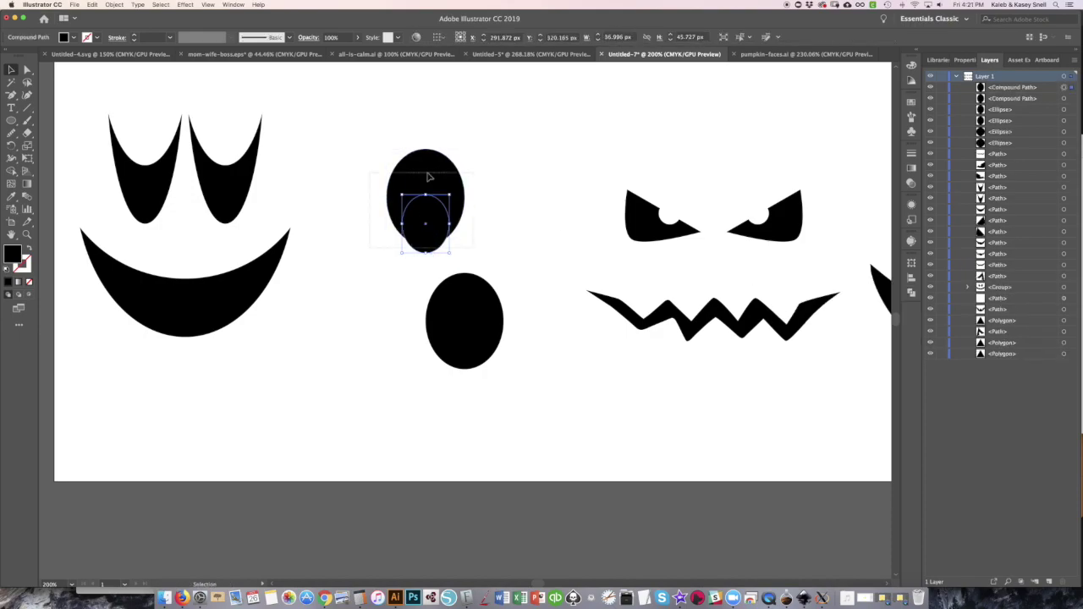
{"action": "left_click", "coordinate": [389, 178], "text": "shift"}
{"action": "left_click", "coordinate": [912, 292]}
{"action": "left_click", "coordinate": [803, 286]}
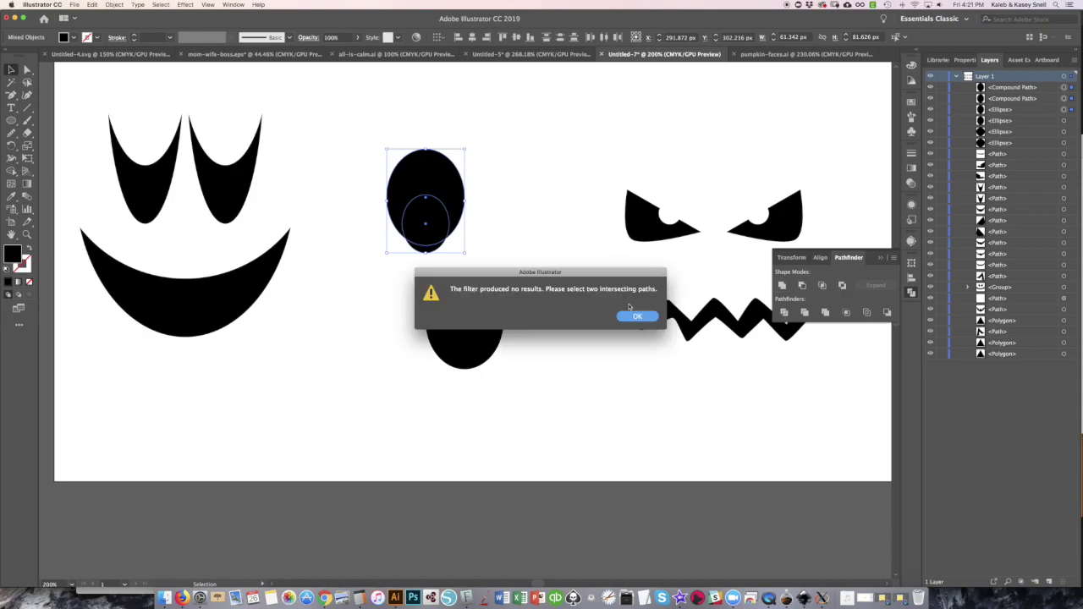
{"action": "left_click", "coordinate": [635, 316]}
Reselect the top oval with the inner circle and attempt the Pathfinder cut again.
{"action": "left_click", "coordinate": [415, 195]}
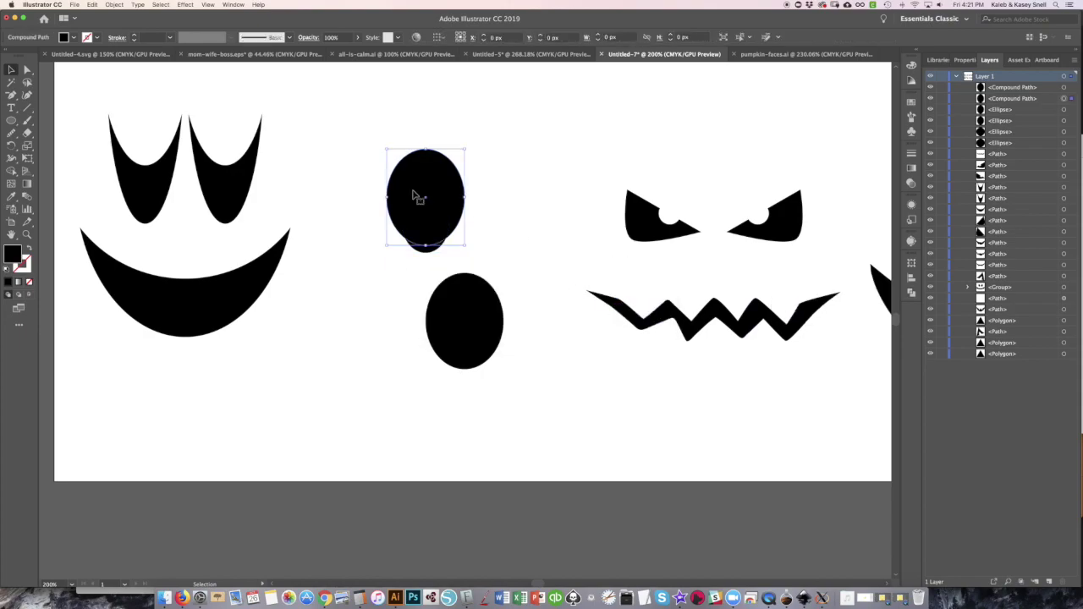
{"action": "left_click", "coordinate": [115, 5]}
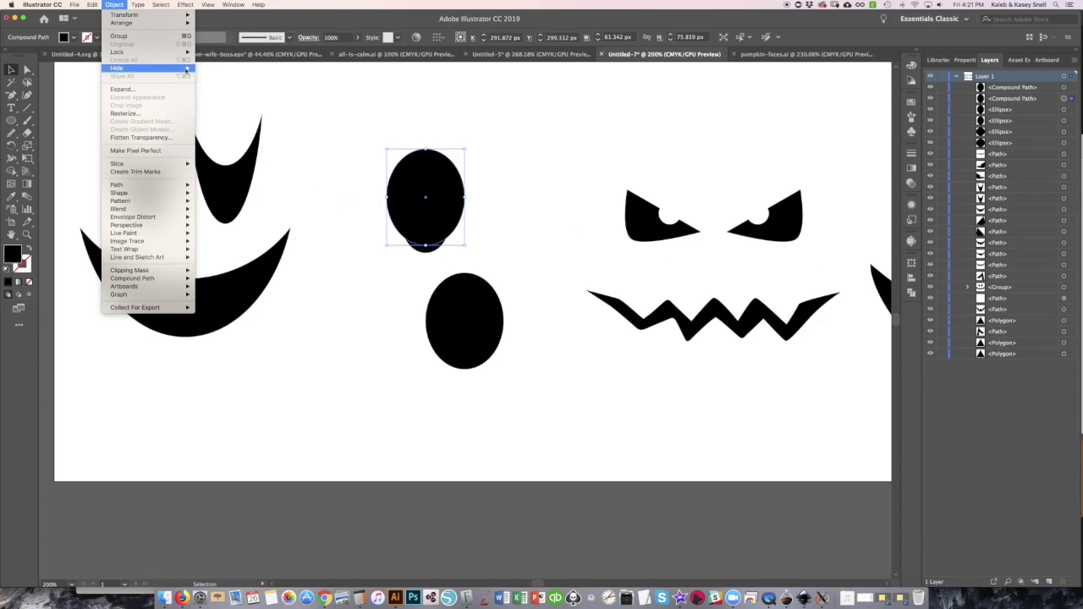
{"action": "left_click", "coordinate": [476, 243]}
{"action": "left_click_drag", "start_coordinate": [352, 145], "coordinate": [352, 145]}
{"action": "left_click", "coordinate": [115, 5]}
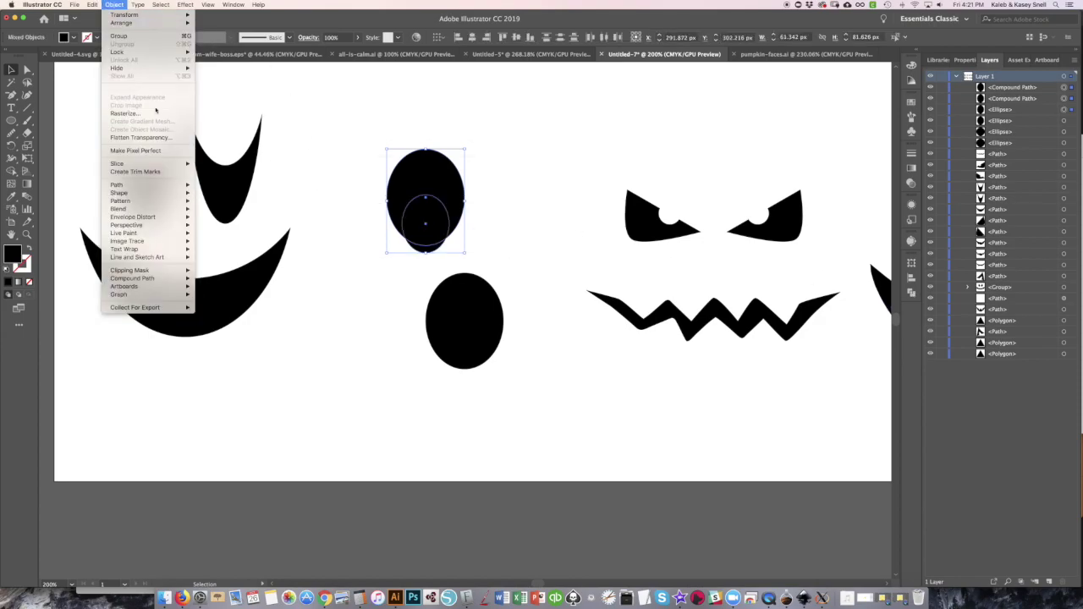
{"action": "left_click", "coordinate": [911, 293]}
{"action": "left_click", "coordinate": [802, 286]}
{"action": "left_click", "coordinate": [639, 314]}
{"action": "left_click", "coordinate": [406, 187]}
{"action": "left_click", "coordinate": [911, 293]}
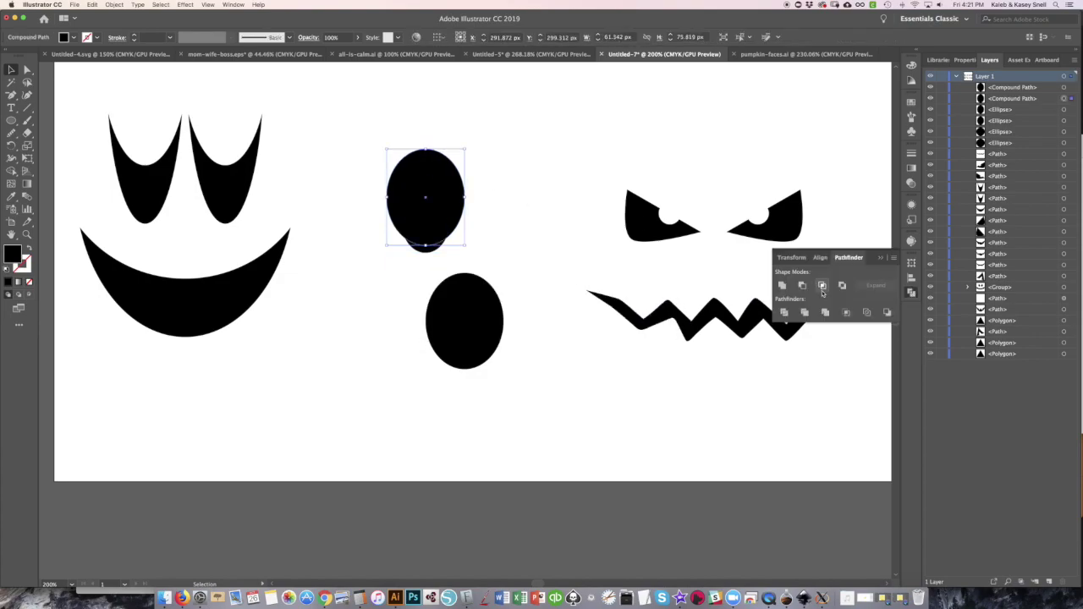
Marquee-select the oval and inner circle and retry the Pathfinder cut twice more.
{"action": "left_click_drag", "start_coordinate": [391, 277], "coordinate": [602, 203]}
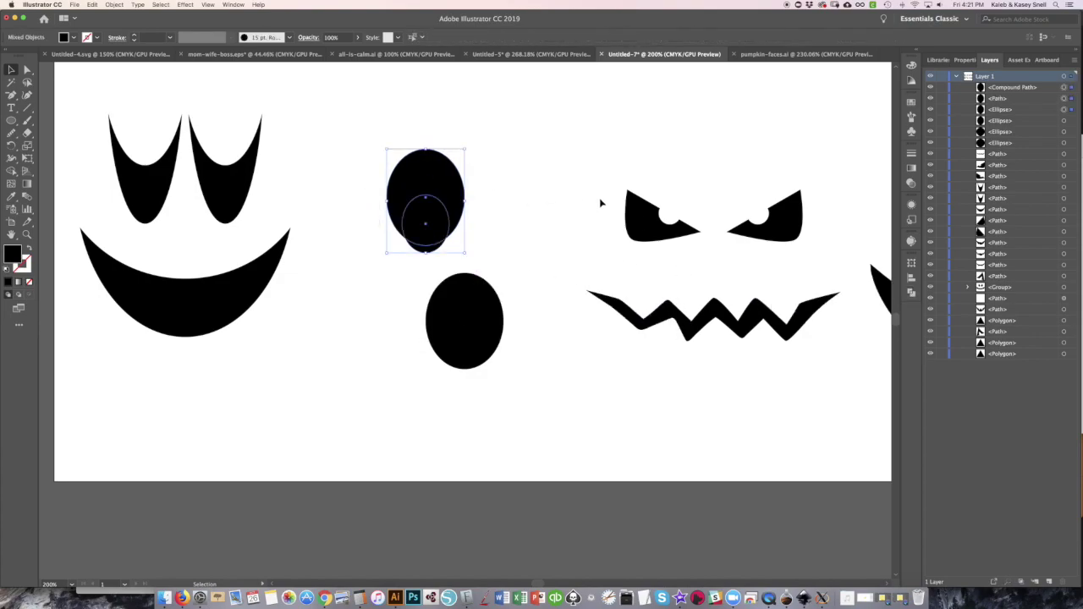
{"action": "left_click", "coordinate": [911, 293]}
{"action": "left_click", "coordinate": [819, 287]}
{"action": "left_click", "coordinate": [635, 314]}
{"action": "left_click", "coordinate": [426, 231]}
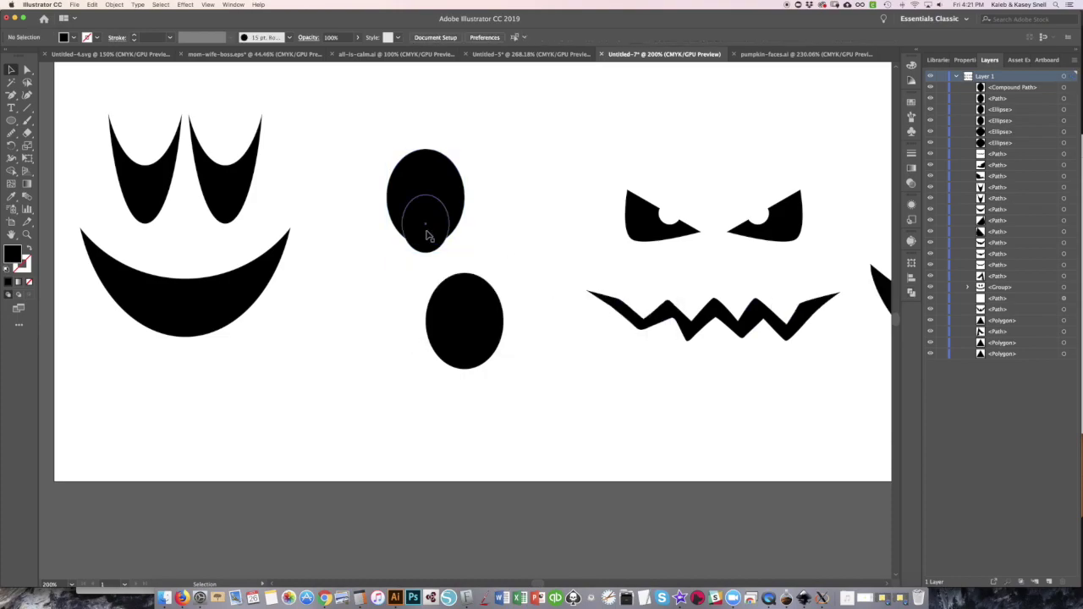
{"action": "left_click", "coordinate": [910, 293]}
{"action": "left_click_drag", "start_coordinate": [543, 231], "coordinate": [314, 194]}
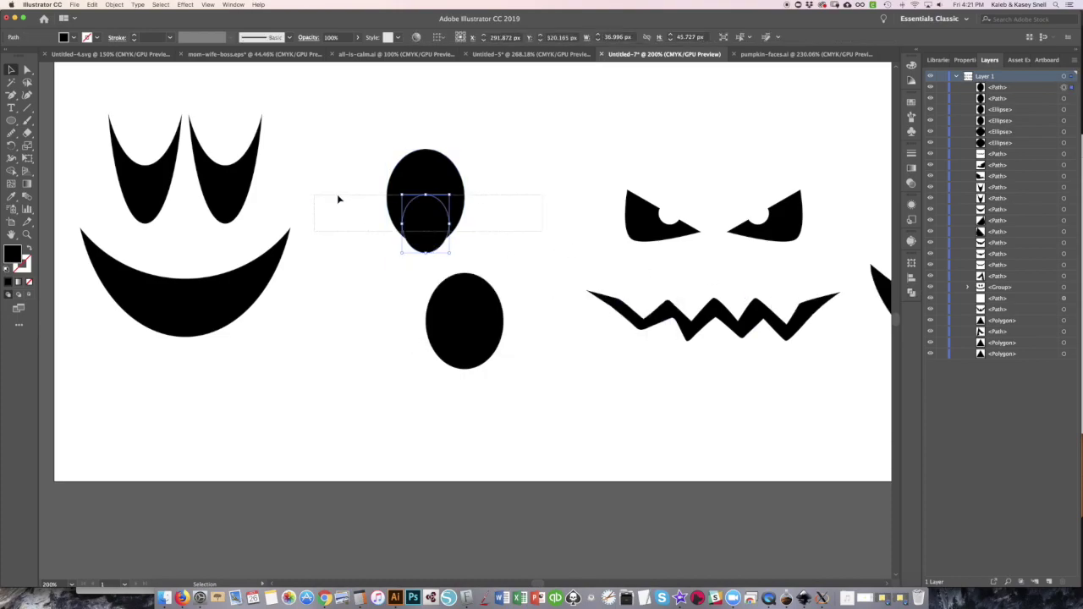
{"action": "left_click", "coordinate": [911, 293]}
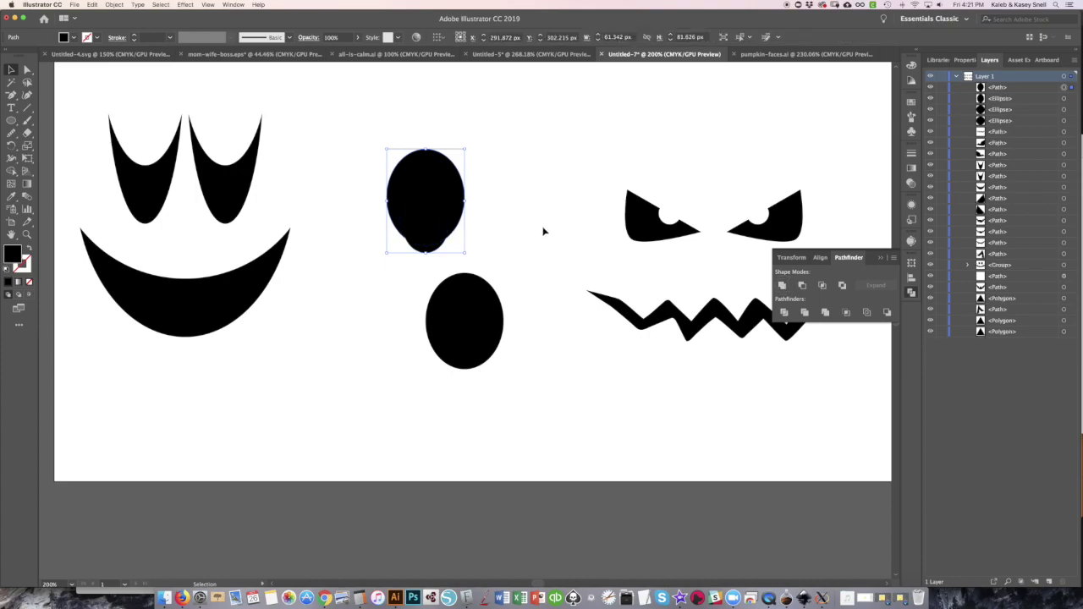
{"action": "left_click", "coordinate": [803, 285]}
{"action": "left_click", "coordinate": [636, 317]}
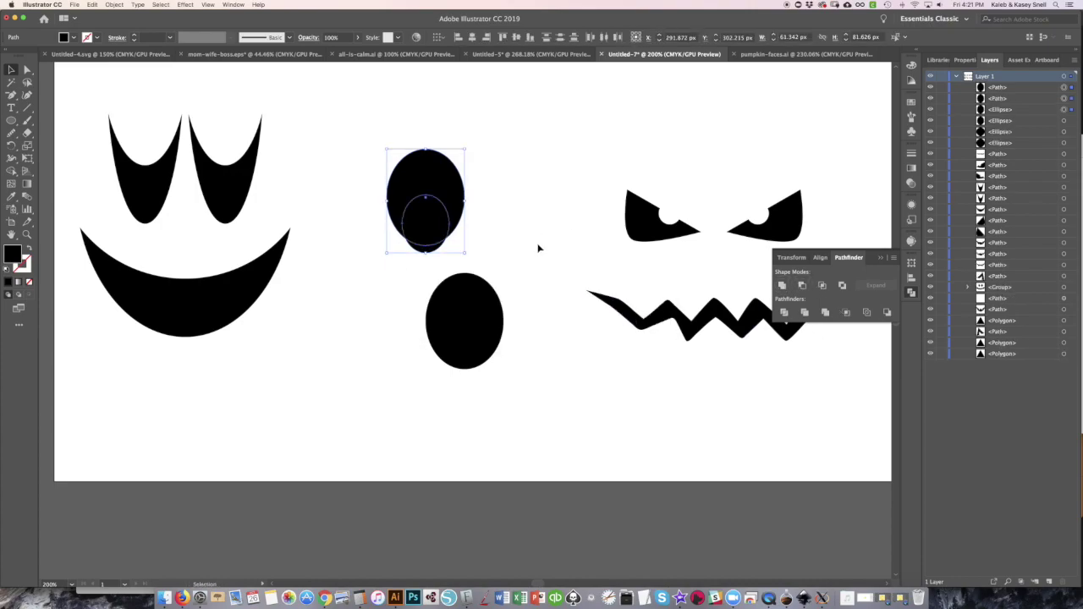
Apply Pathfinder Divide and delete the leftover sliver, leaving a crescent eye.
{"action": "left_click", "coordinate": [913, 292]}
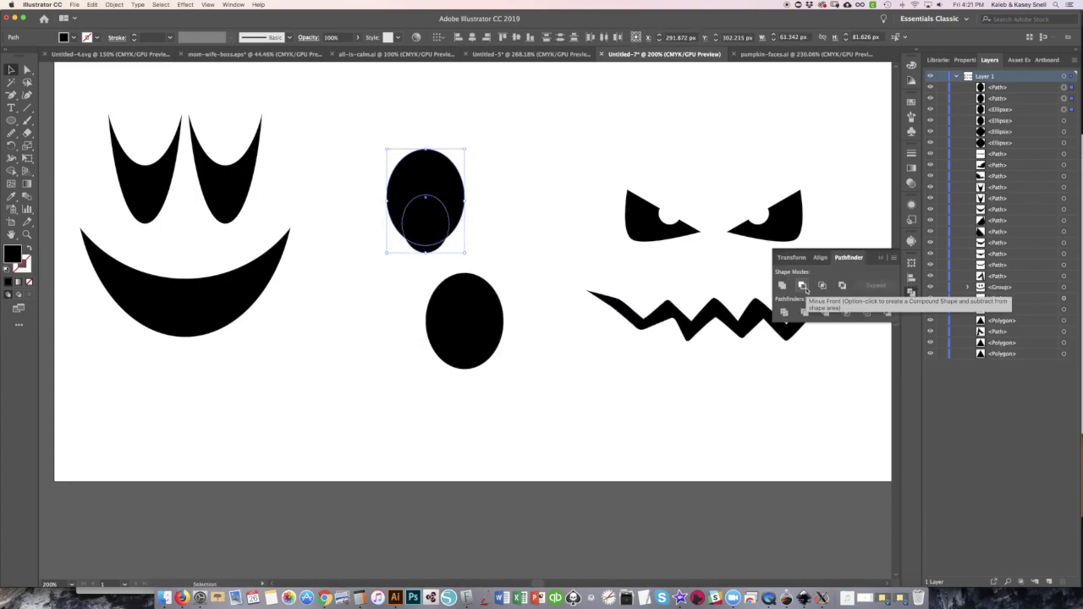
{"action": "left_click", "coordinate": [786, 313]}
{"action": "left_click", "coordinate": [517, 242]}
{"action": "left_click", "coordinate": [423, 249]}
{"action": "key", "text": "a"}
{"action": "left_click", "coordinate": [460, 247]}
{"action": "scroll", "coordinate": [459, 247], "scroll_direction": "up", "scroll_amount": 5}
{"action": "left_click", "coordinate": [388, 256]}
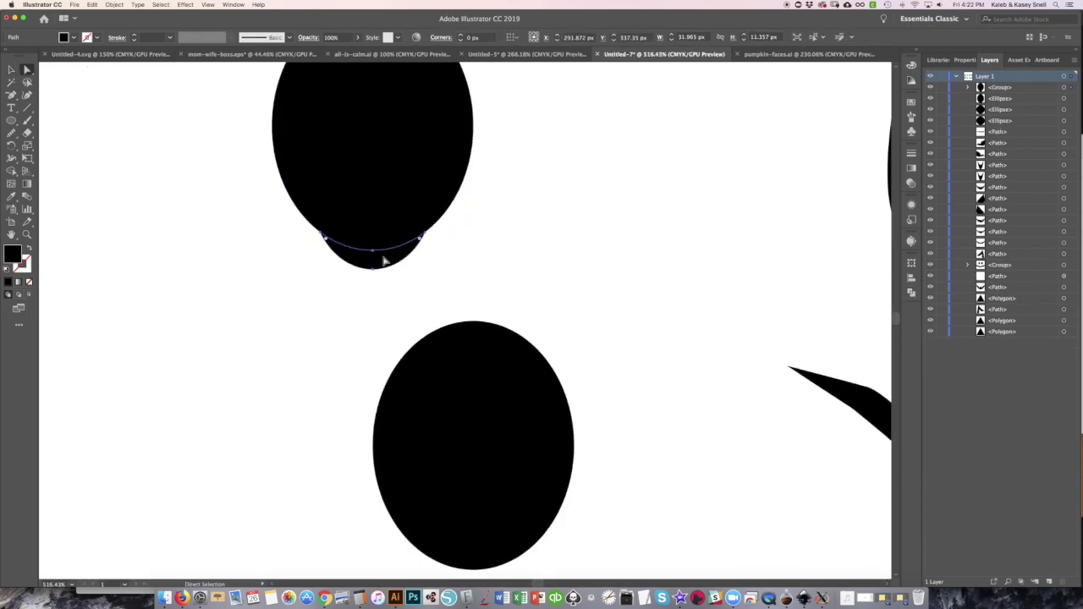
{"action": "key", "text": "Delete"}
Rotate the crescent eye about 13 degrees.
{"action": "scroll", "coordinate": [383, 261], "scroll_direction": "down", "scroll_amount": 5}
{"action": "left_click", "coordinate": [375, 234]}
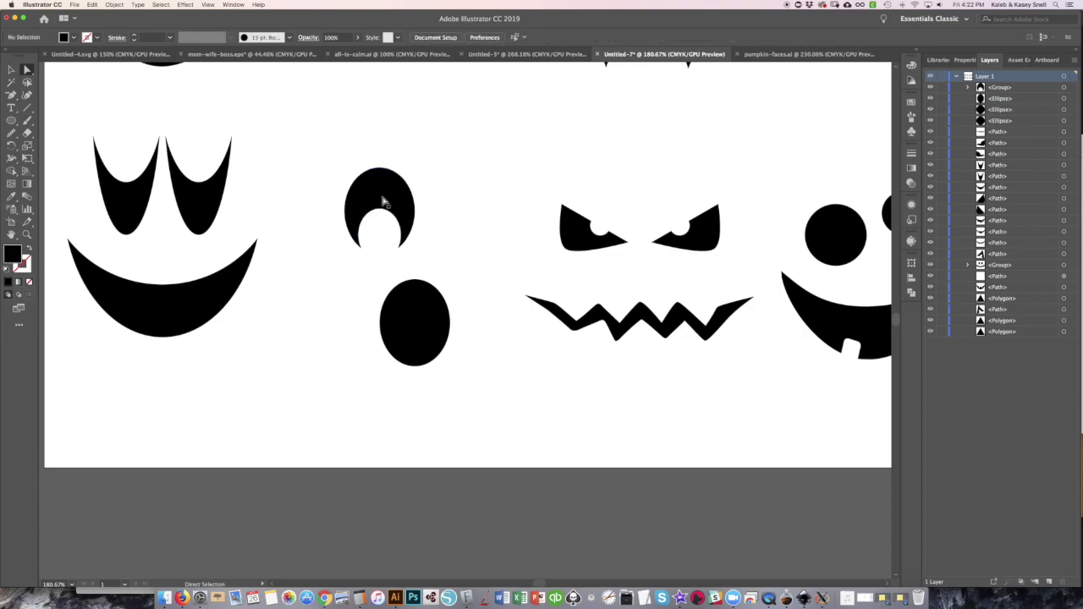
{"action": "key", "text": "r"}
{"action": "left_click_drag", "start_coordinate": [459, 261], "coordinate": [483, 254]}
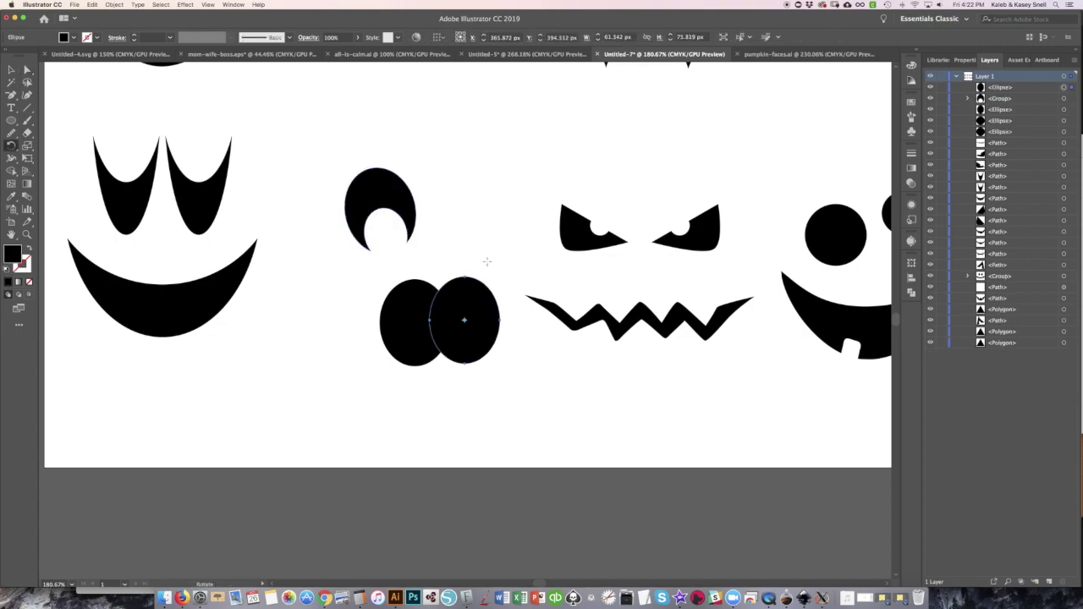
Duplicate the crescent eye, tilt the copy the opposite way and shift it right.
{"action": "key", "text": "v"}
{"action": "key", "text": "ctrl+c"}
{"action": "key", "text": "ctrl+f"}
{"action": "key", "text": "r"}
{"action": "left_click_drag", "start_coordinate": [474, 263], "coordinate": [275, 287]}
{"action": "key", "text": "v"}
{"action": "key", "text": "shift+Right"}
{"action": "key", "text": "shift+Right"}
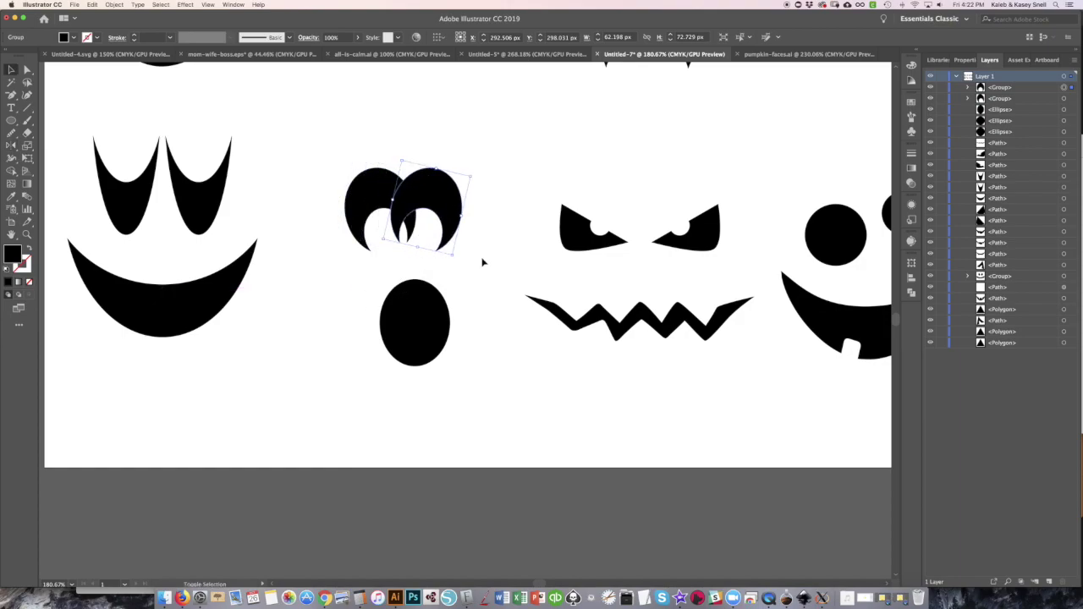
{"action": "key", "text": "shift+Right"}
{"action": "key", "text": "shift+Right"}
{"action": "key", "text": "shift+Right"}
Center the oval mouth beneath the two eyes and move the O-mouth face into place.
{"action": "left_click_drag", "start_coordinate": [415, 338], "coordinate": [429, 312]}
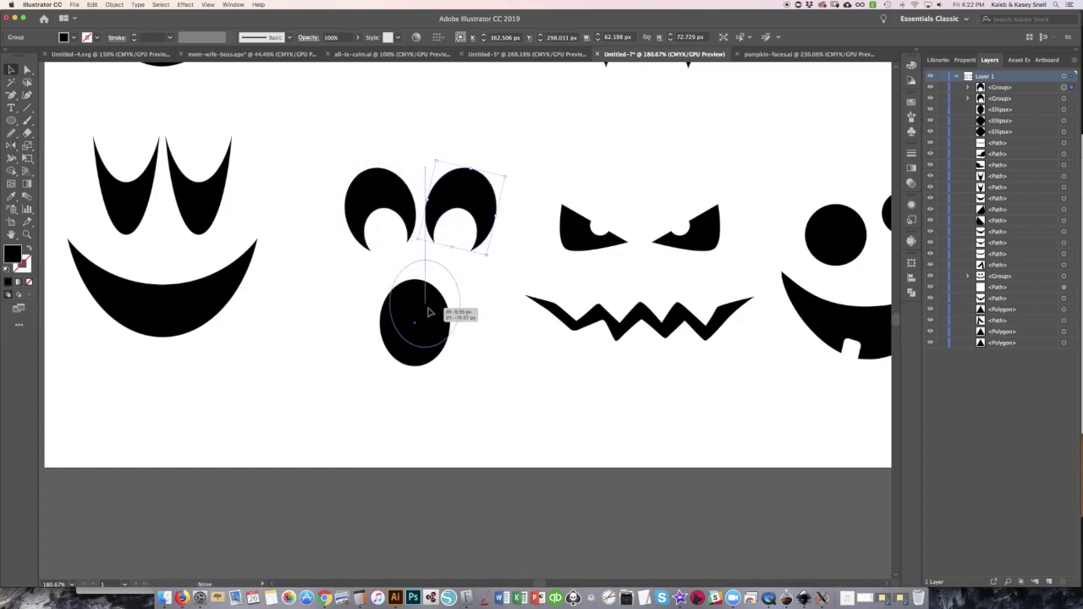
{"action": "left_click_drag", "start_coordinate": [495, 336], "coordinate": [510, 342]}
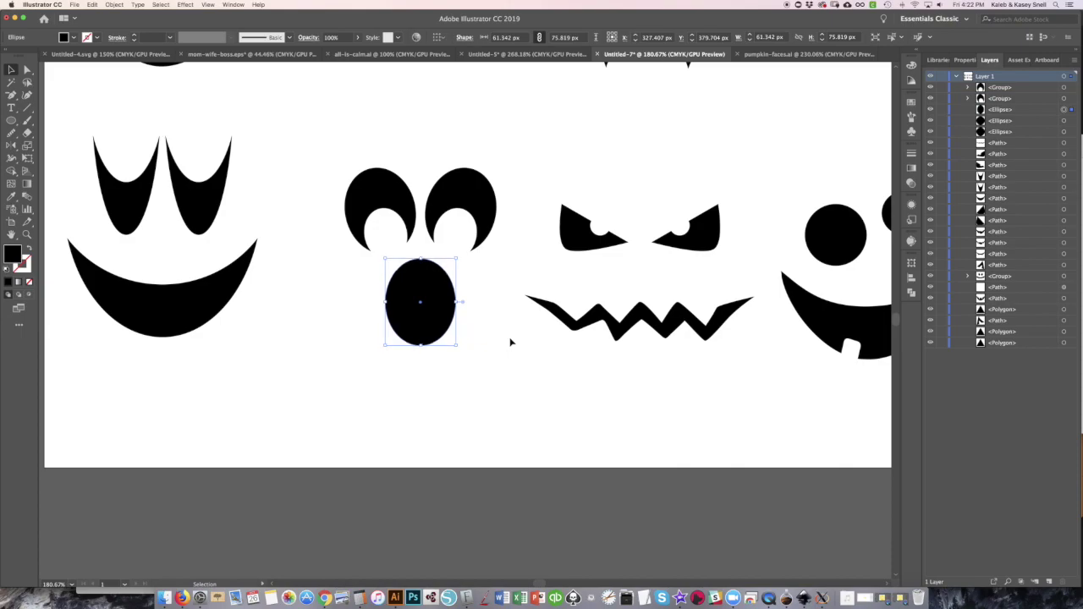
{"action": "left_click_drag", "start_coordinate": [507, 325], "coordinate": [331, 141]}
{"action": "mouse_move", "coordinate": [423, 307]}
{"action": "left_mouse_down"}
{"action": "mouse_move", "coordinate": [382, 352]}
{"action": "mouse_move", "coordinate": [388, 364]}
{"action": "left_mouse_up"}
Zoom out to the whole artboard and move the lower-left face lower and right.
{"action": "key", "text": "super+1"}
{"action": "key", "text": "super+minus"}
{"action": "left_click", "coordinate": [380, 300]}
{"action": "key", "text": "super+plus"}
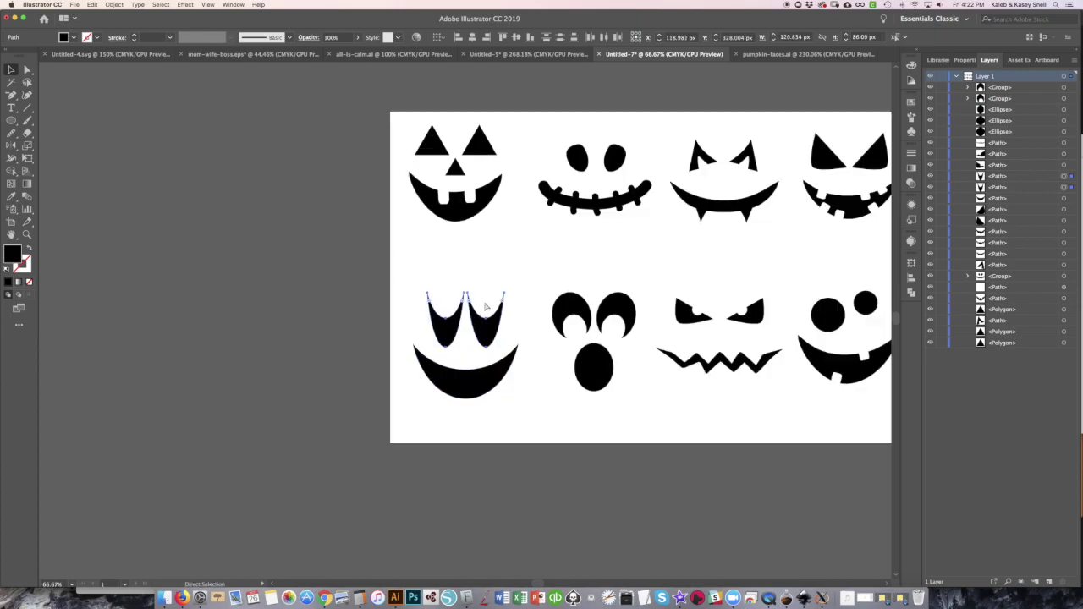
Give every face a 5 pt Round brush outline with a 0.75 pt stroke.
{"action": "key", "text": "super+plus"}
{"action": "key", "text": "super+0"}
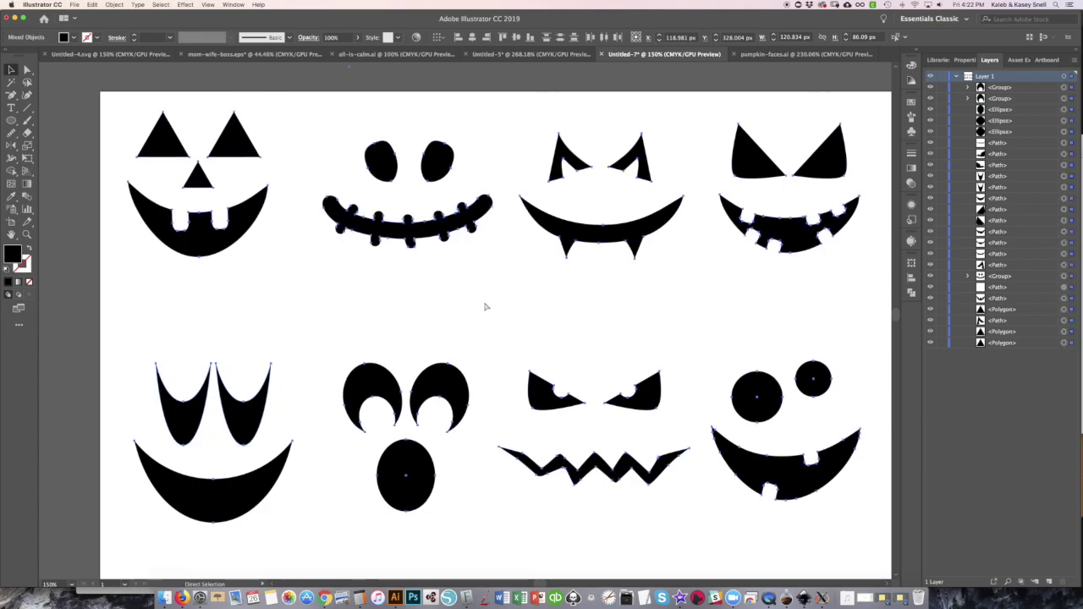
{"action": "key", "text": "super+a"}
{"action": "left_click", "coordinate": [134, 36]}
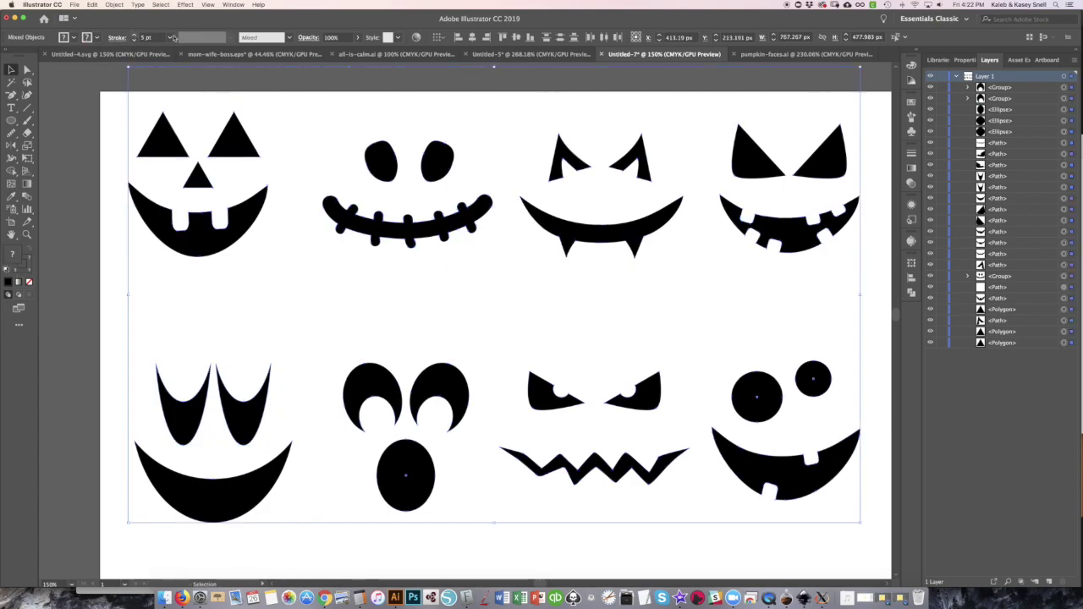
{"action": "left_click", "coordinate": [289, 37]}
{"action": "left_click", "coordinate": [213, 62]}
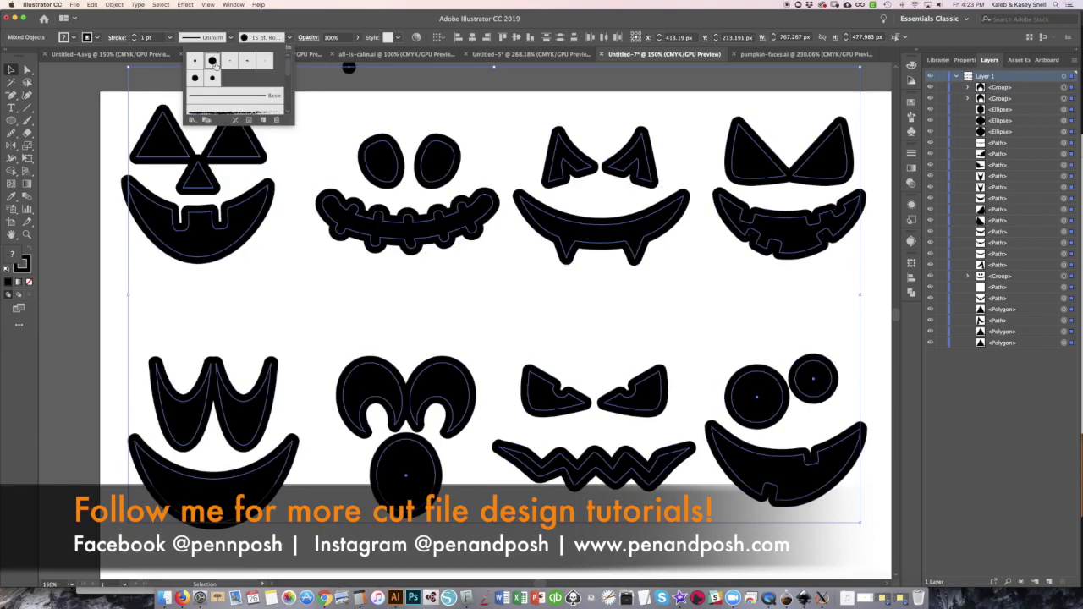
{"action": "left_click", "coordinate": [195, 61]}
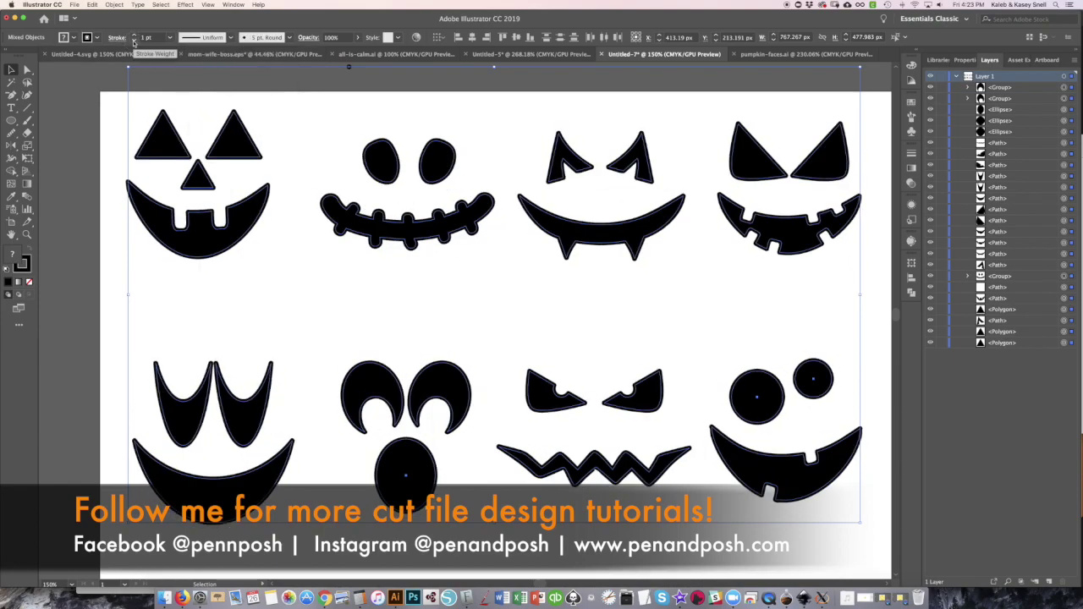
{"action": "left_click", "coordinate": [134, 40]}
Expand the appearance of the brushed outlines into solid shapes.
{"action": "left_click", "coordinate": [114, 4]}
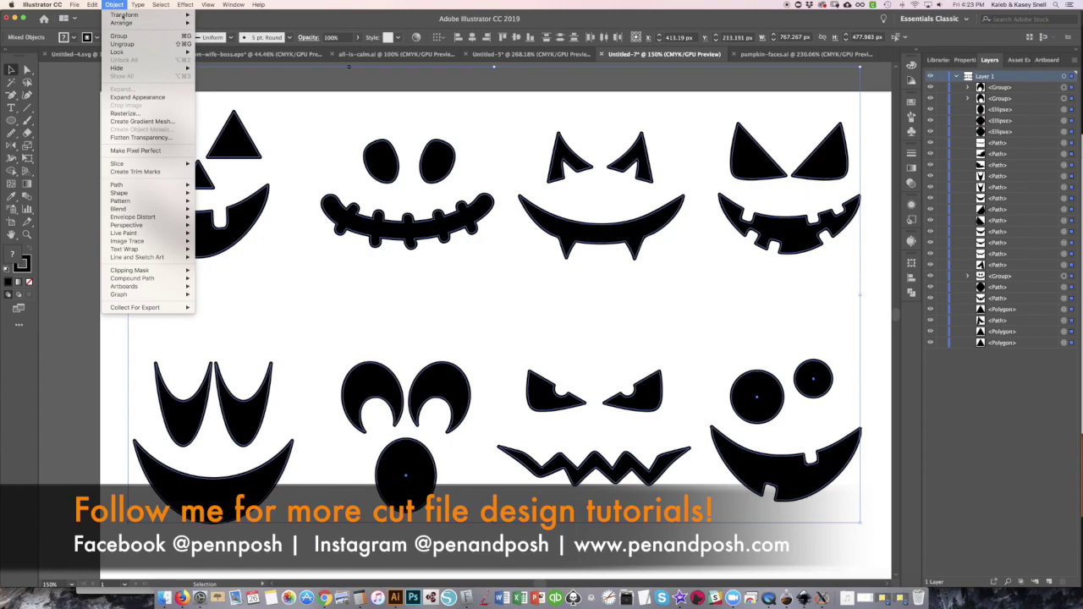
{"action": "left_click", "coordinate": [139, 99]}
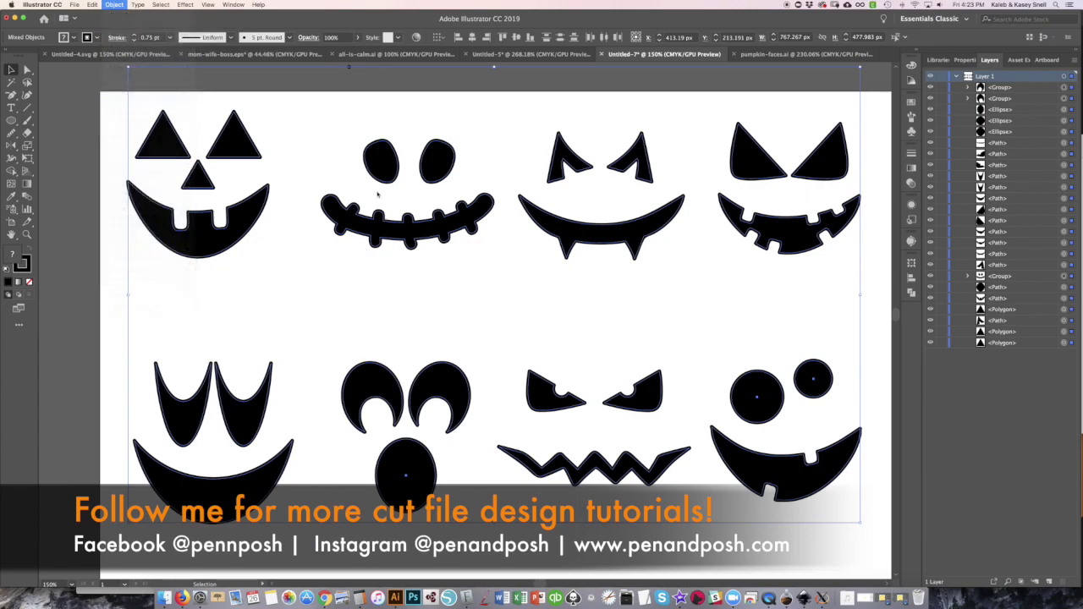
{"action": "left_click", "coordinate": [912, 293]}
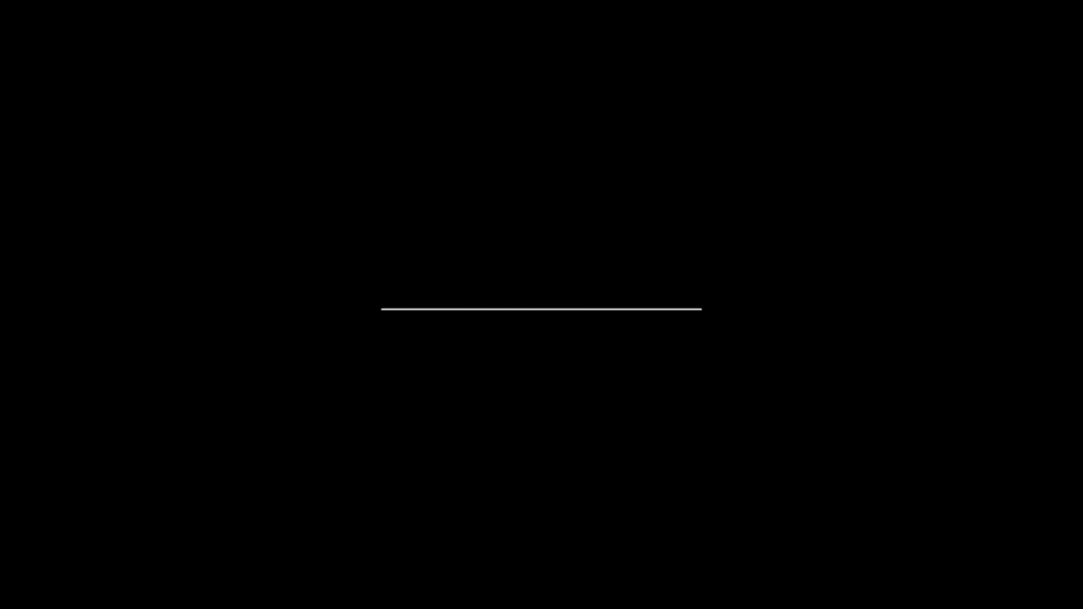